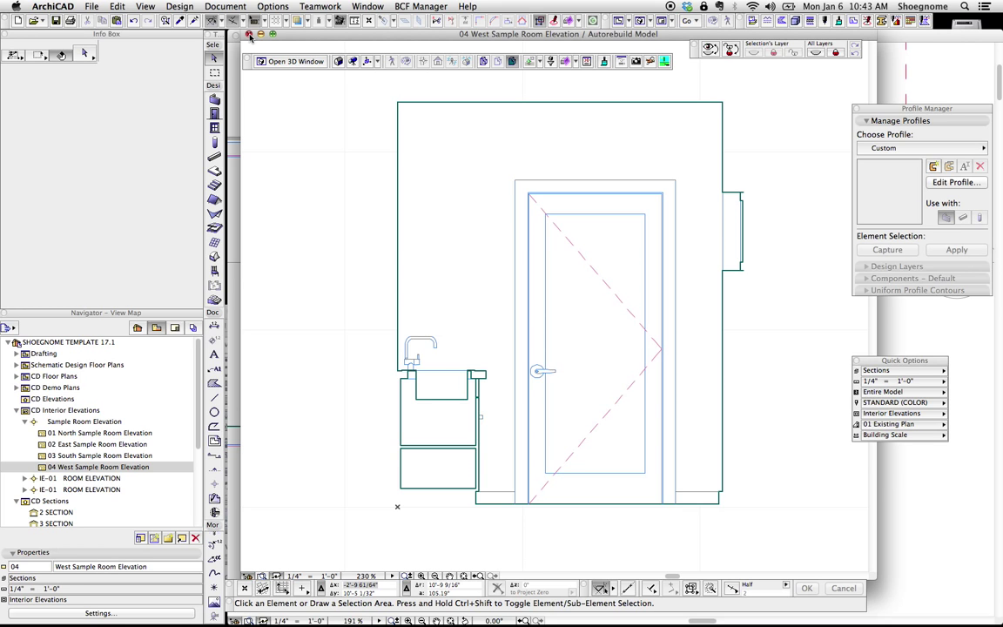
Set the layer combination to All visible and unlocked and the model view options to Construction Documents.
{"action": "left_click", "coordinate": [896, 369]}
{"action": "left_click", "coordinate": [732, 331]}
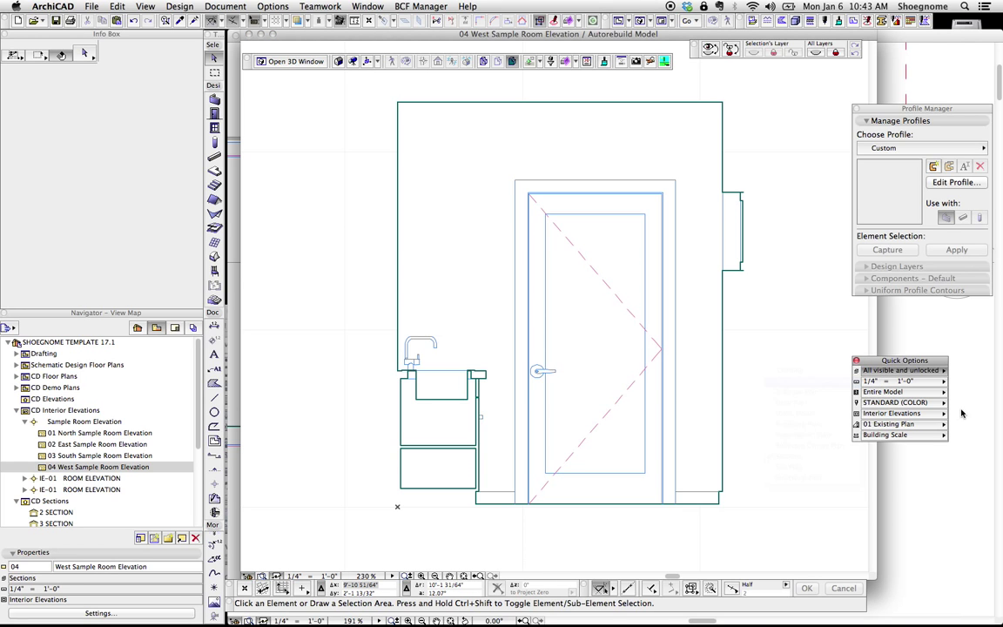
{"action": "left_click", "coordinate": [897, 412]}
{"action": "left_click", "coordinate": [731, 373]}
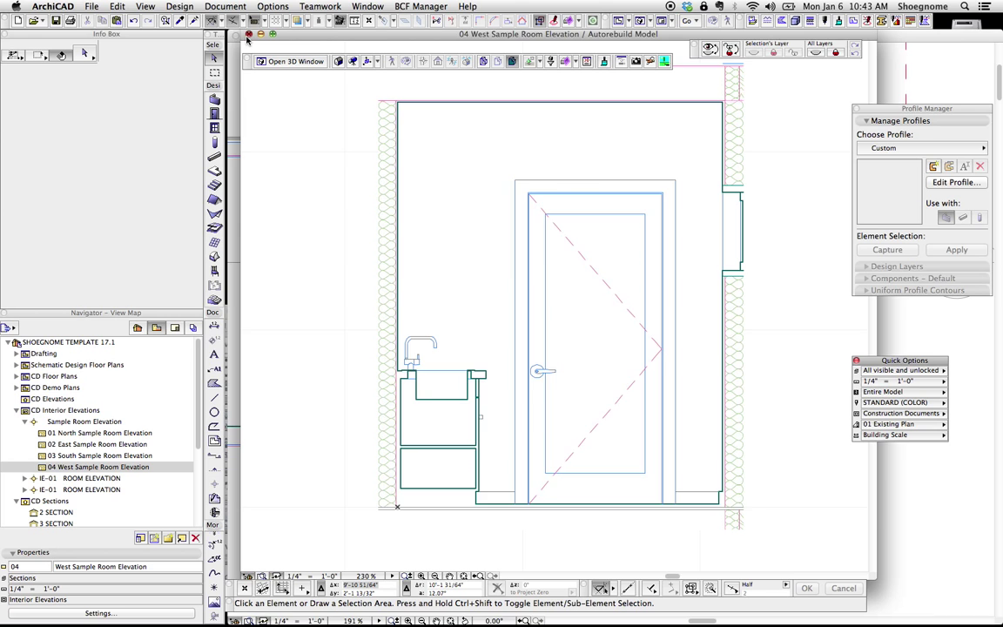
Close the West Sample Room elevation window and switch the floor plan to the Third Level story.
{"action": "left_click", "coordinate": [248, 34]}
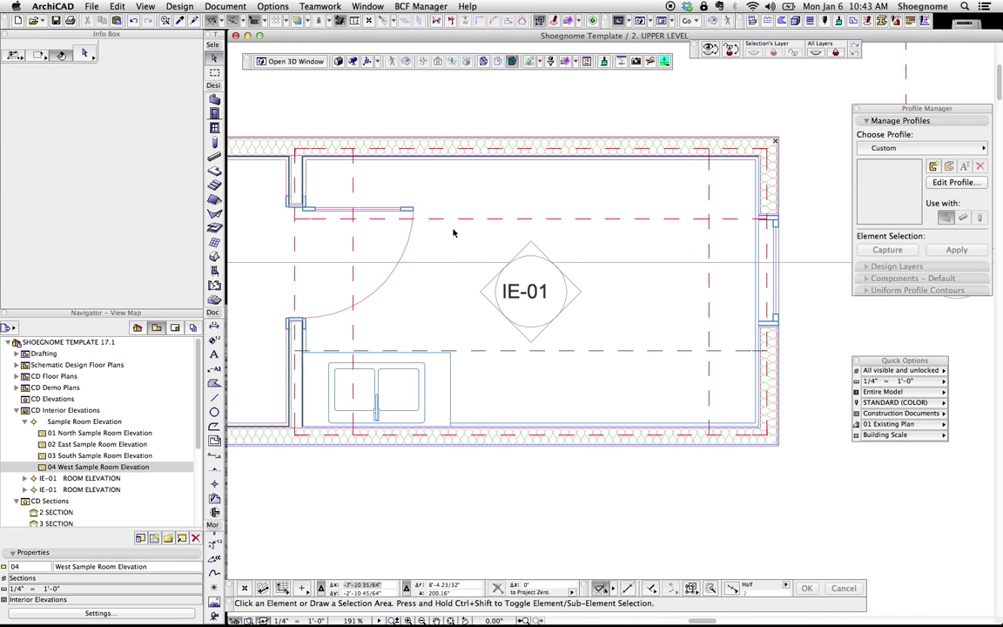
{"action": "scroll", "coordinate": [522, 228], "scroll_direction": "down", "scroll_amount": 3}
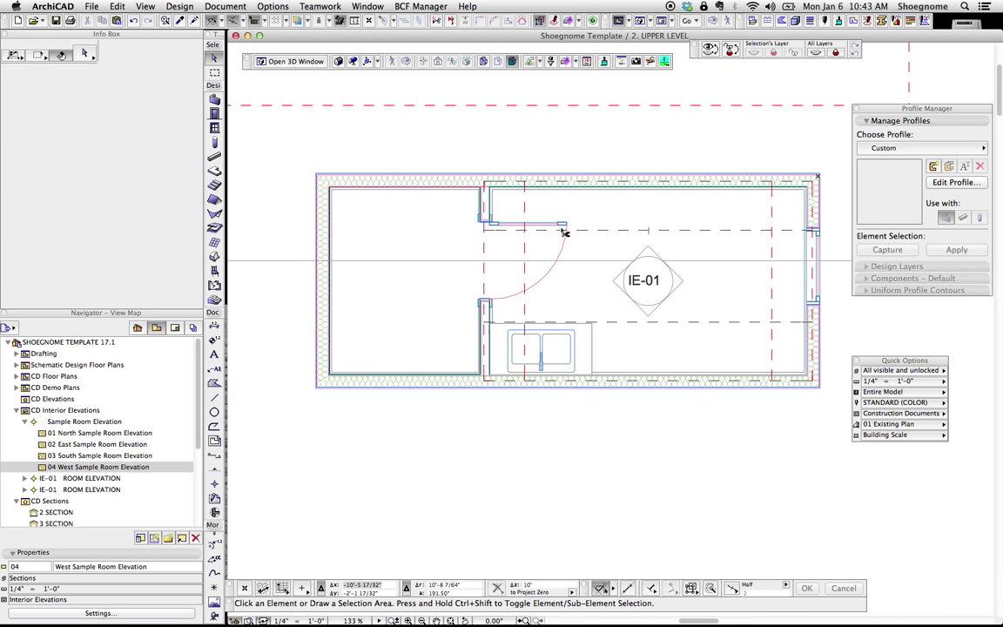
{"action": "key", "text": "super+Up"}
{"action": "key", "text": "super+Down"}
{"action": "key", "text": "super+Down"}
{"action": "key", "text": "super+Up"}
{"action": "key", "text": "super+Up"}
Using the existing IE-01 marker's settings, place a rectangular interior elevation about 12'-5" by 7'-4" around the room, with viewing lines about 1'-10" inside its limits.
{"action": "scroll", "coordinate": [594, 287], "scroll_direction": "down", "scroll_amount": 1}
{"action": "middle_click_drag", "start_coordinate": [594, 287], "coordinate": [535, 177]}
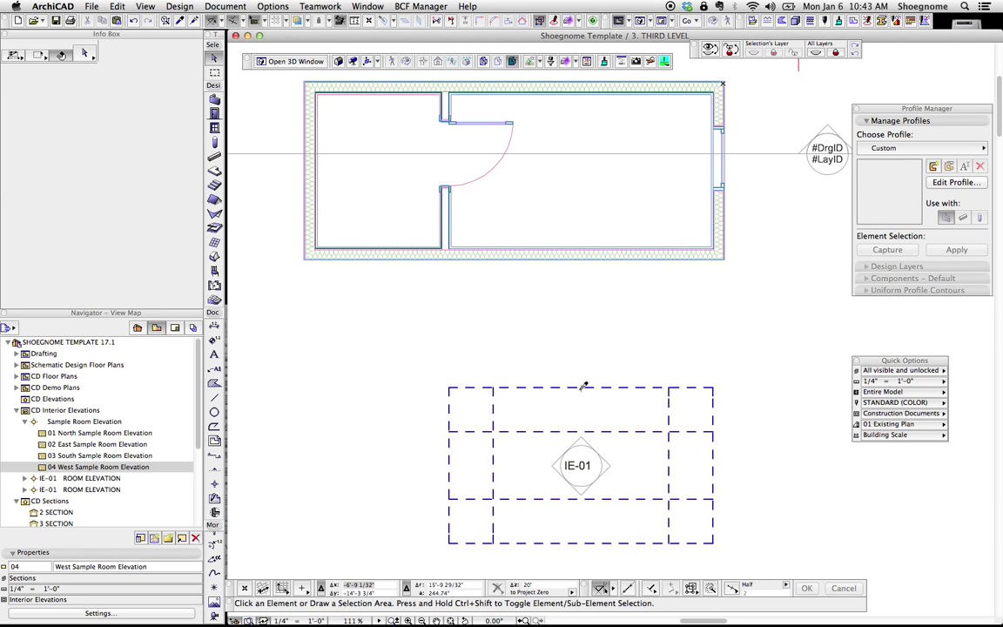
{"action": "left_click", "coordinate": [582, 388], "text": "alt"}
{"action": "middle_click_drag", "start_coordinate": [531, 225], "coordinate": [479, 261]}
{"action": "scroll", "coordinate": [426, 168], "scroll_direction": "up", "scroll_amount": 5}
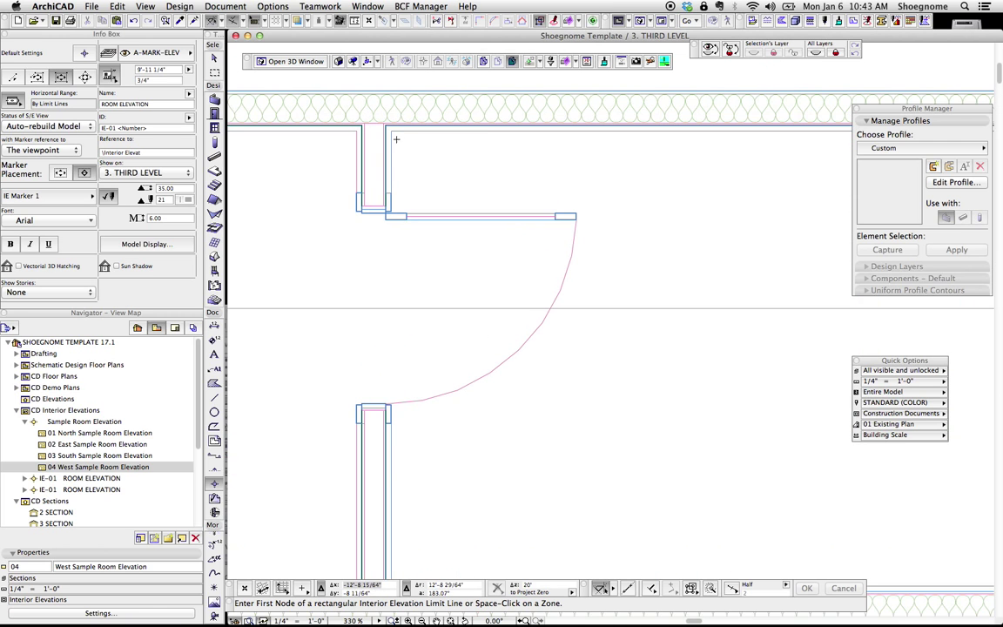
{"action": "left_click", "coordinate": [385, 126]}
{"action": "scroll", "coordinate": [564, 277], "scroll_direction": "down", "scroll_amount": 5}
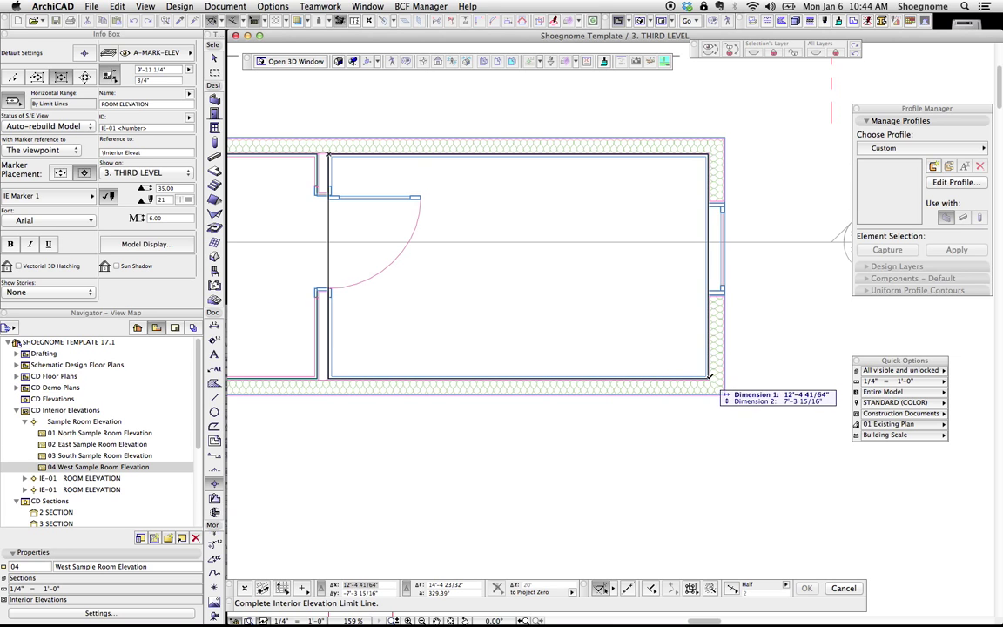
{"action": "left_click", "coordinate": [685, 352]}
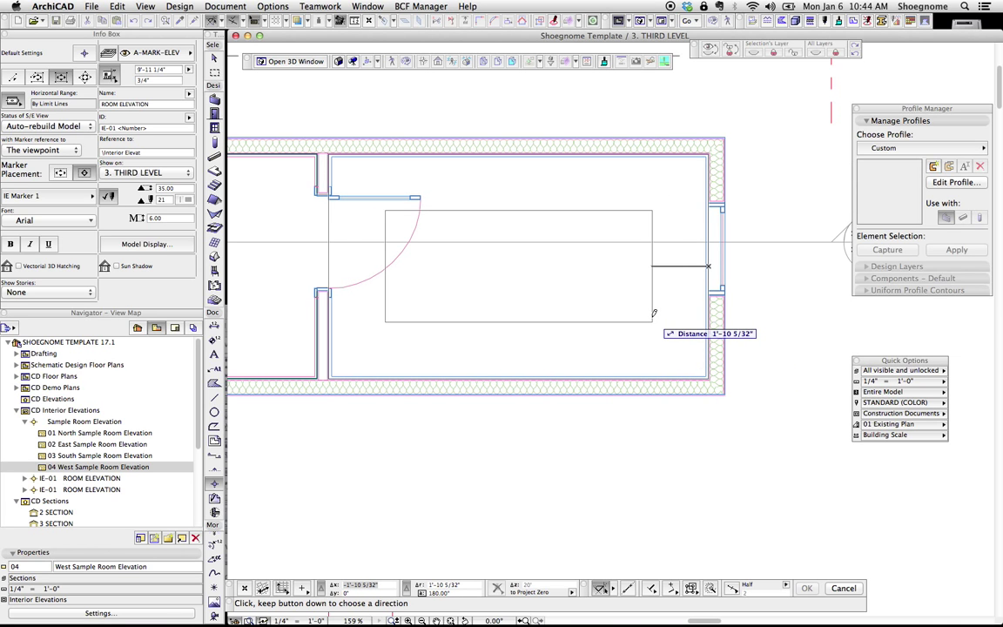
{"action": "left_click", "coordinate": [651, 315]}
{"action": "key", "text": "Escape"}
Open the new interior elevation that faces the window wall and examine its wall edges, window and floor line.
{"action": "left_click", "coordinate": [522, 270]}
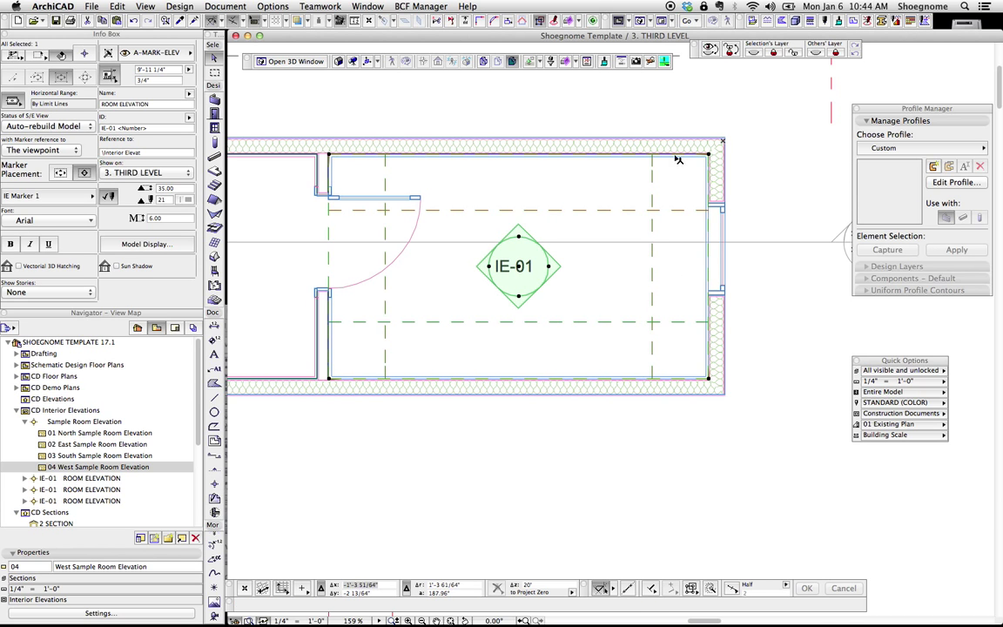
{"action": "left_click", "coordinate": [349, 210]}
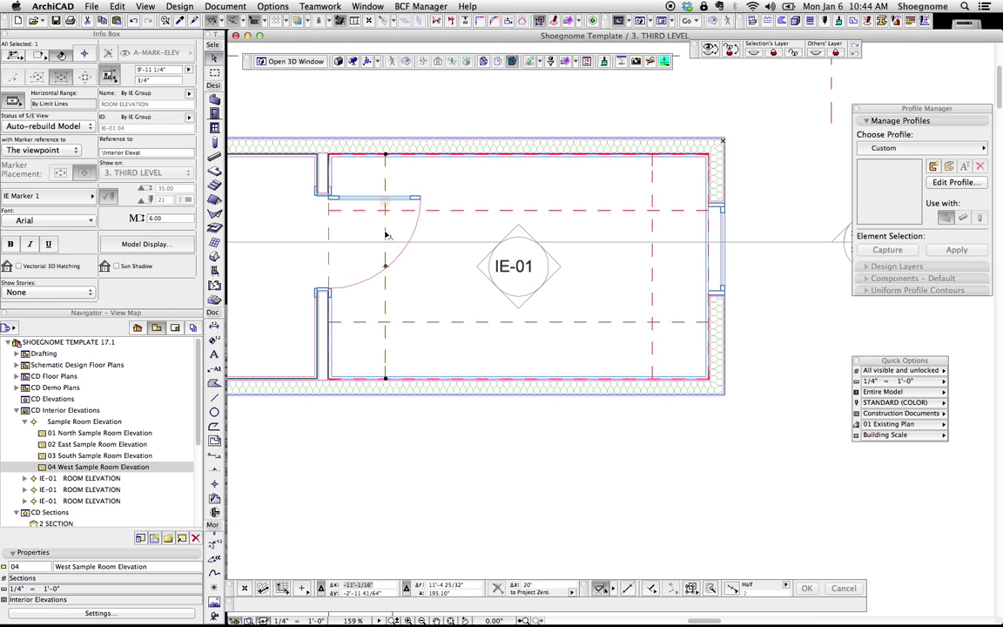
{"action": "left_click", "coordinate": [652, 225]}
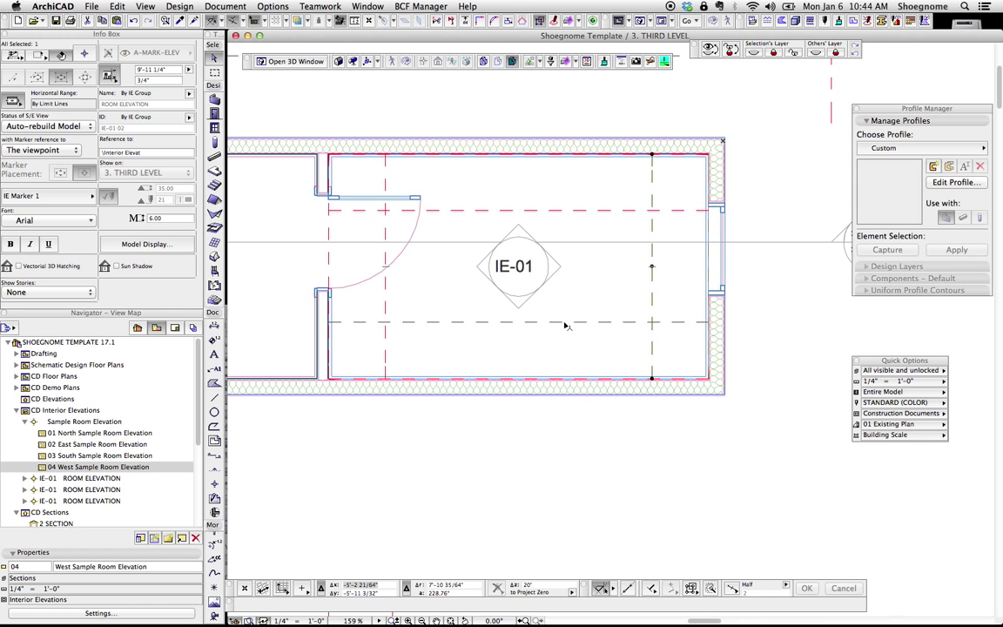
{"action": "right_click", "coordinate": [654, 287]}
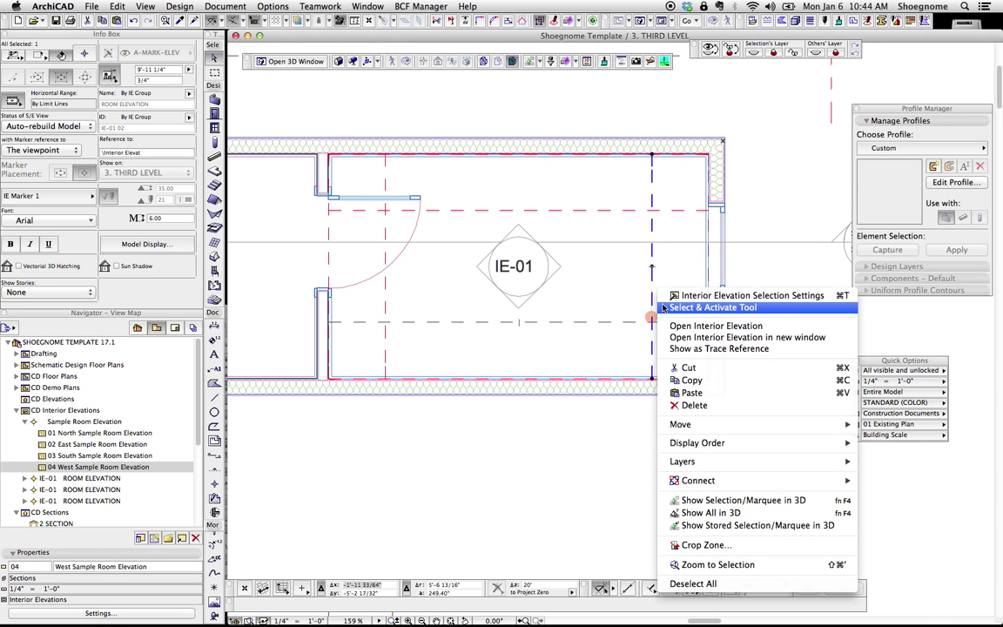
{"action": "left_click", "coordinate": [687, 326]}
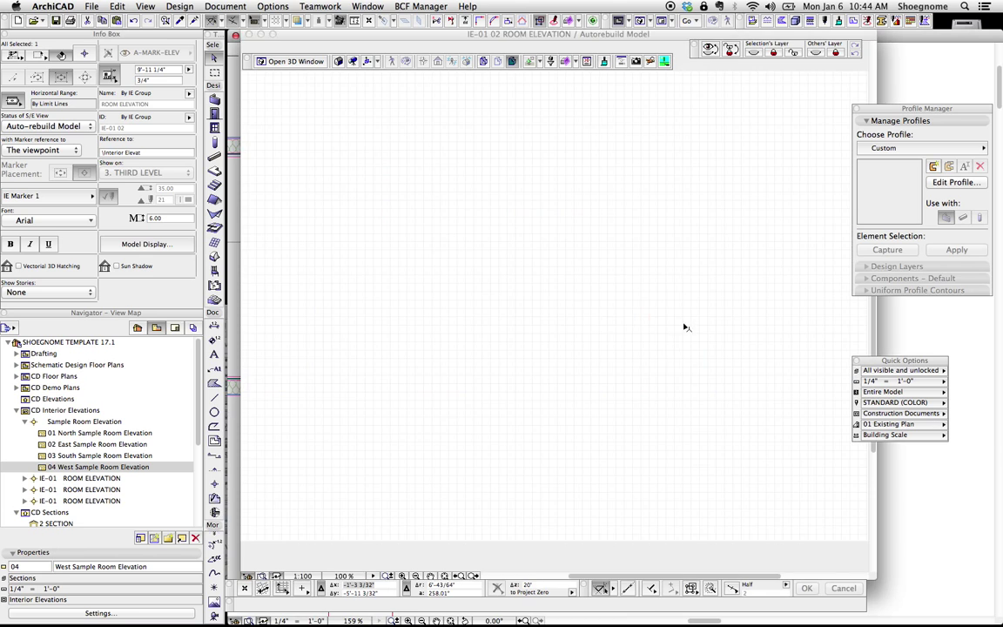
{"action": "scroll", "coordinate": [670, 331], "scroll_direction": "down", "scroll_amount": 3}
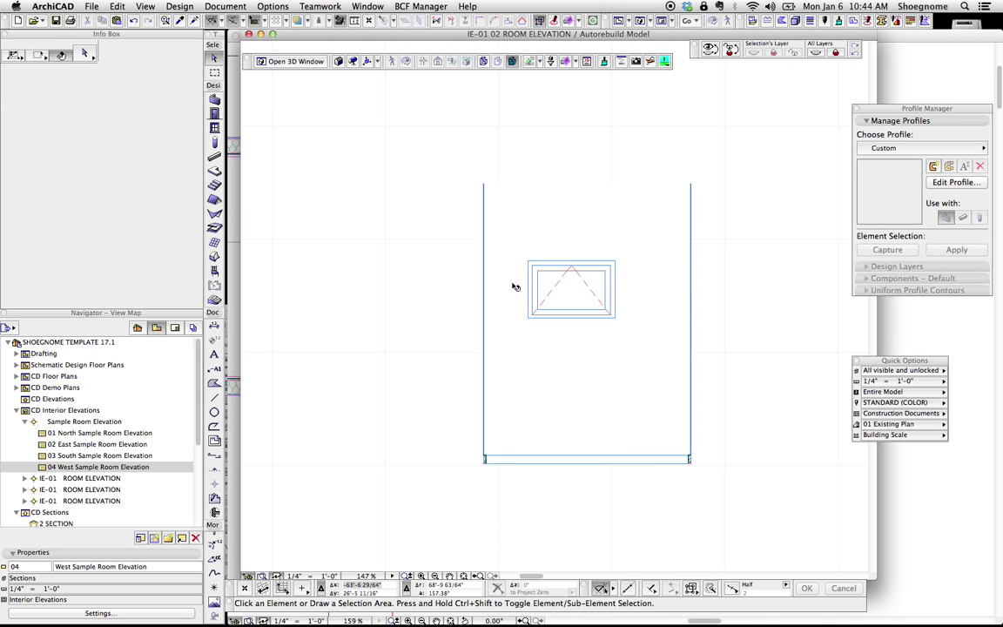
{"action": "scroll", "coordinate": [470, 257], "scroll_direction": "up", "scroll_amount": 2}
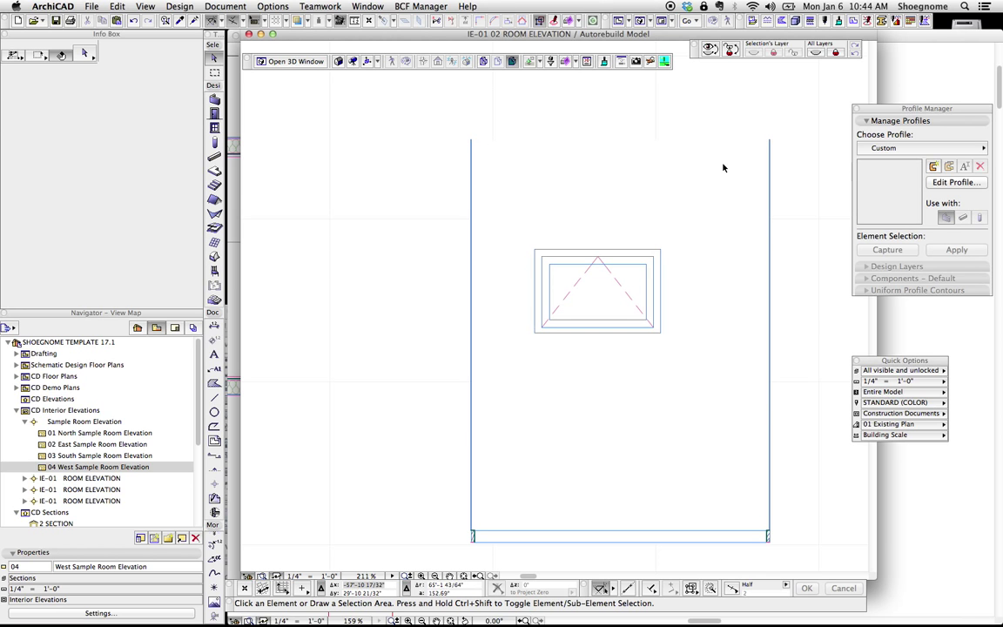
{"action": "scroll", "coordinate": [615, 403], "scroll_direction": "down", "scroll_amount": 3}
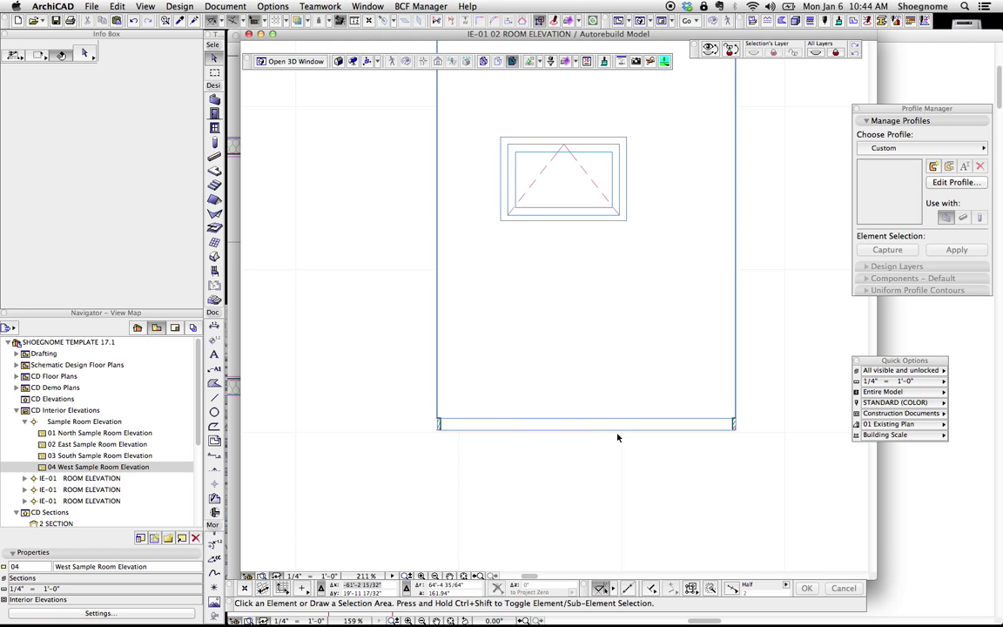
{"action": "scroll", "coordinate": [465, 386], "scroll_direction": "down", "scroll_amount": 1}
{"action": "middle_click_drag", "start_coordinate": [465, 392], "coordinate": [461, 429]}
Return to the floor plan, draw a marquee around the room's window-wall end and show that area in 3D.
{"action": "key", "text": "F2"}
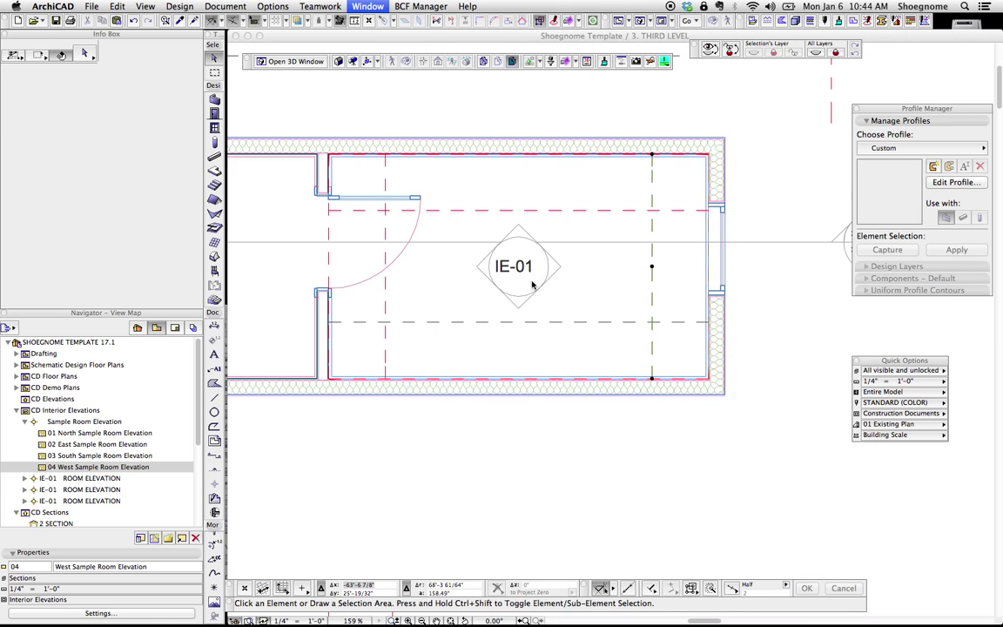
{"action": "key", "text": "Escape"}
{"action": "key", "text": "m"}
{"action": "left_click", "coordinate": [656, 114]}
{"action": "left_click", "coordinate": [754, 417]}
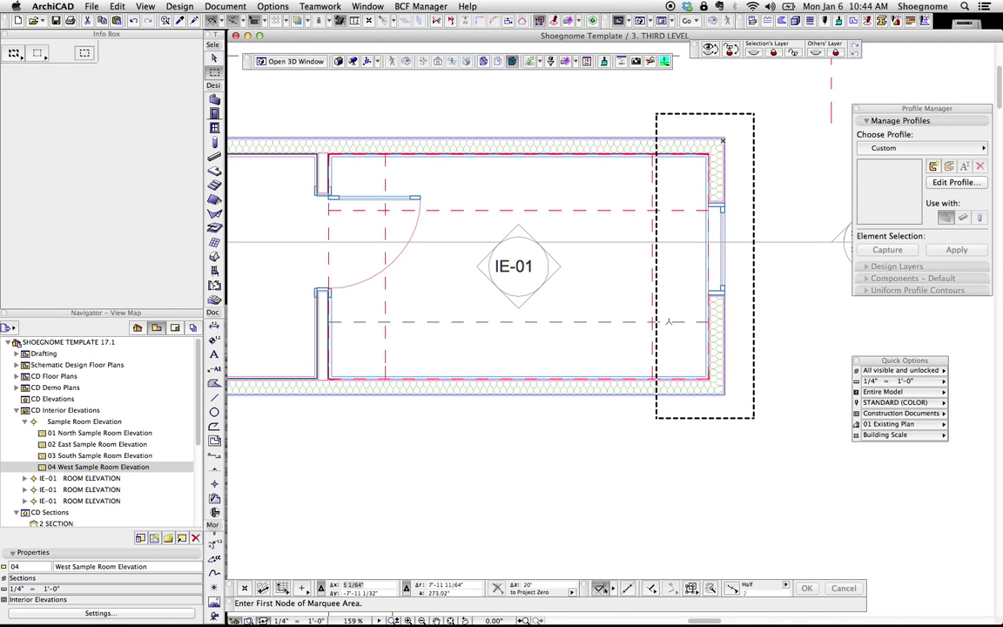
{"action": "key", "text": "F5"}
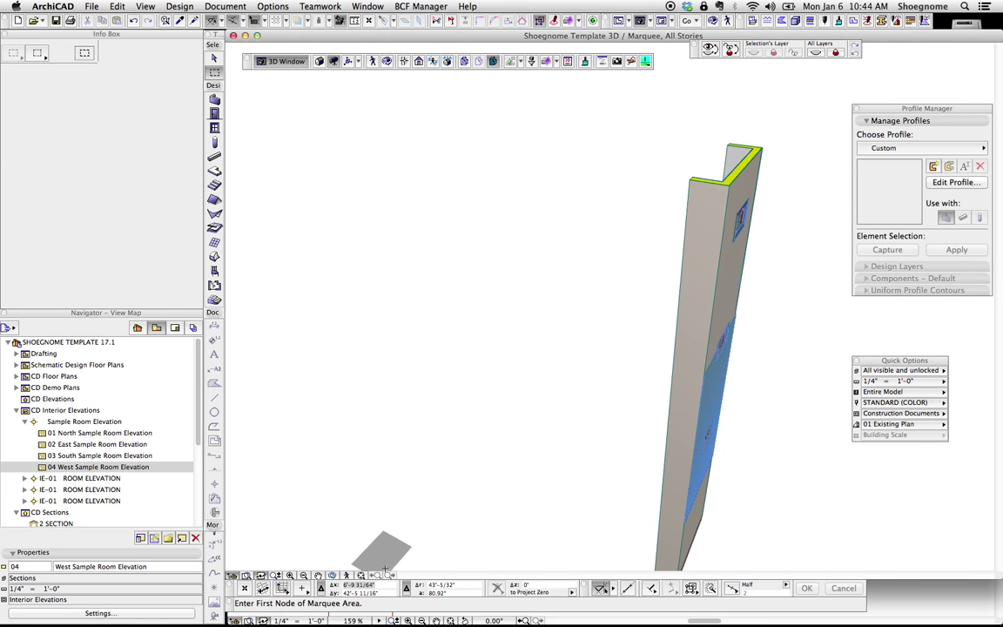
Examine the inner side of the window wall, its baseboards and floor edge in 3D, and return to the floor plan.
{"action": "middle_click_drag", "start_coordinate": [625, 335], "coordinate": [652, 222], "text": "shift"}
{"action": "scroll", "coordinate": [644, 280], "scroll_direction": "up", "scroll_amount": 2}
{"action": "middle_click_drag", "start_coordinate": [588, 261], "coordinate": [693, 314]}
{"action": "scroll", "coordinate": [693, 314], "scroll_direction": "up", "scroll_amount": 2}
{"action": "scroll", "coordinate": [650, 330], "scroll_direction": "up", "scroll_amount": 2}
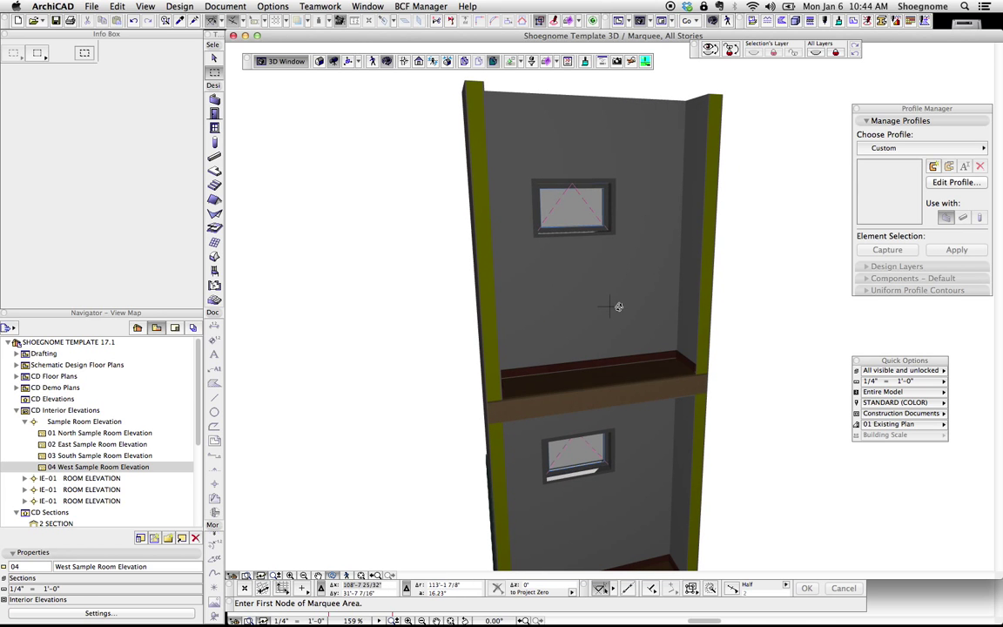
{"action": "middle_click_drag", "start_coordinate": [611, 312], "coordinate": [601, 335], "text": "shift"}
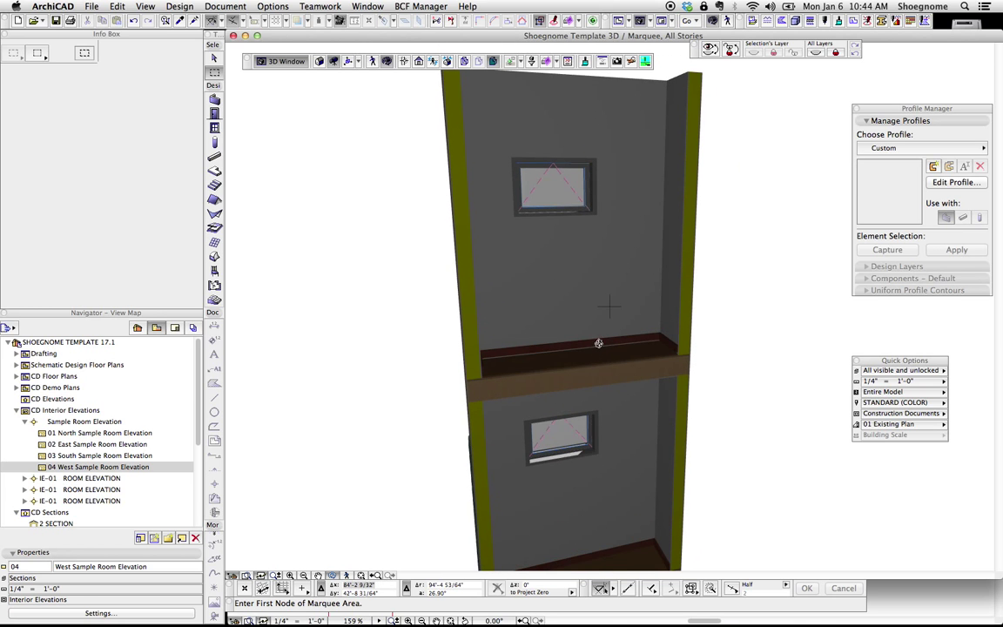
{"action": "key", "text": "w"}
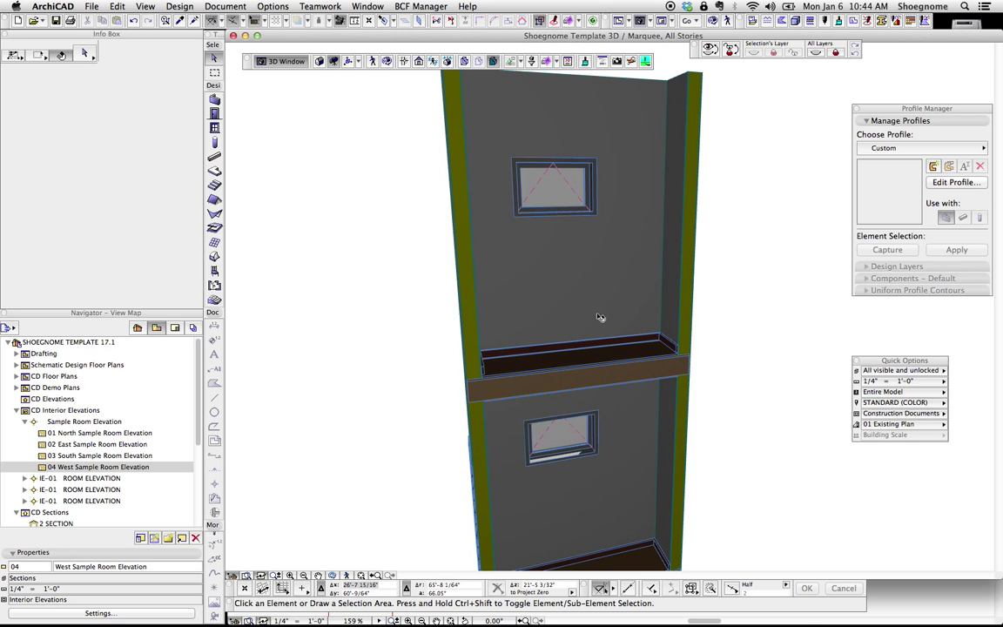
{"action": "key", "text": "F2"}
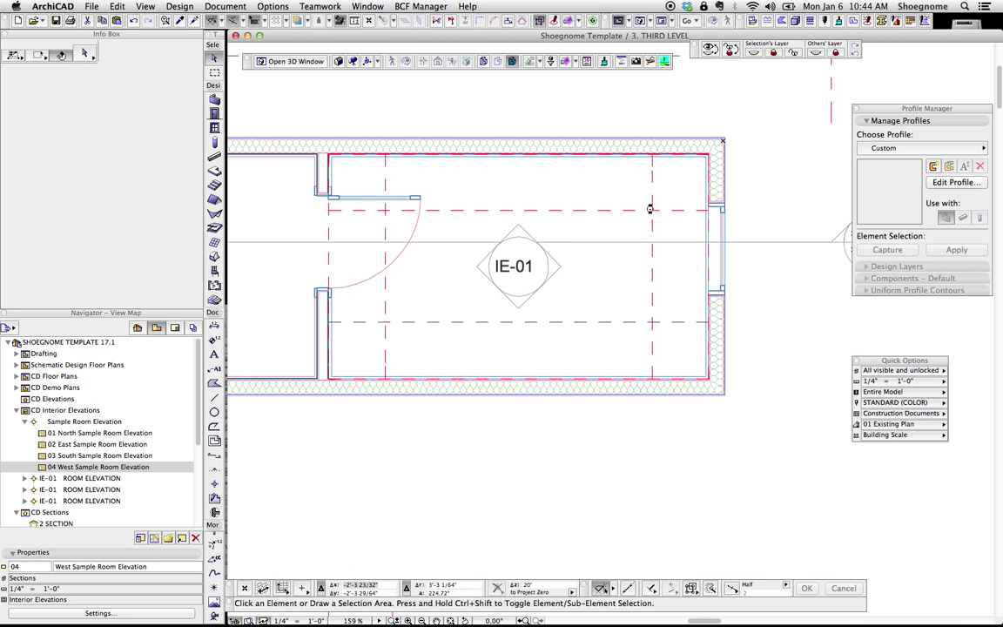
{"action": "left_click", "coordinate": [519, 266]}
{"action": "right_click", "coordinate": [521, 269]}
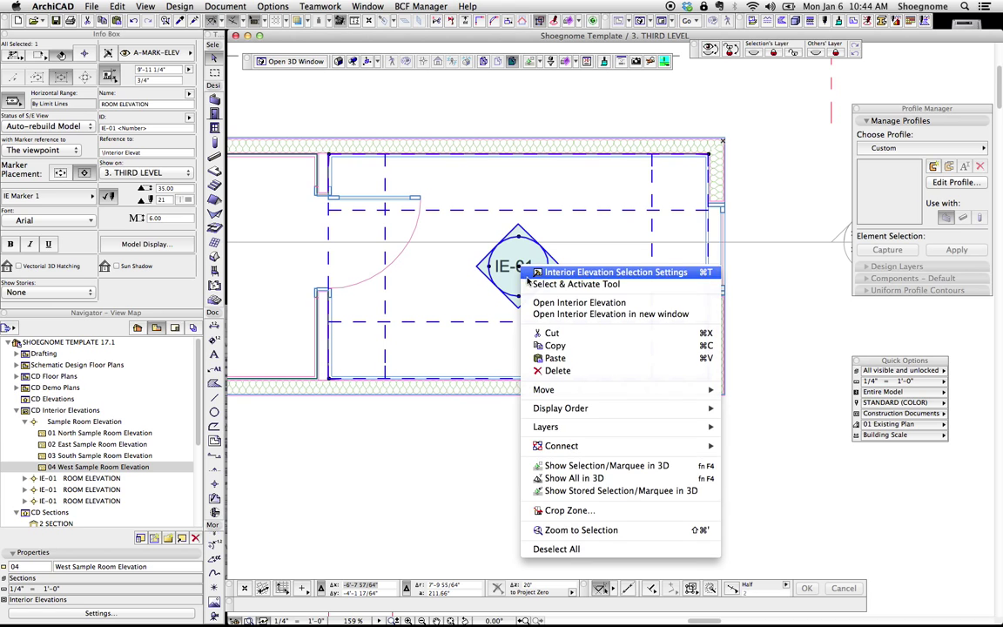
{"action": "left_click", "coordinate": [556, 304]}
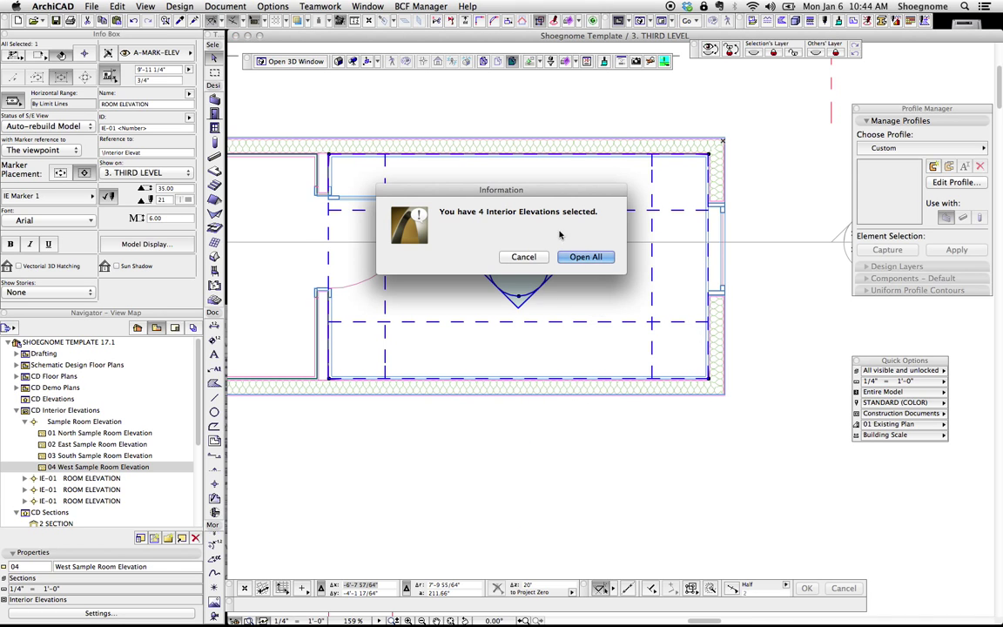
{"action": "left_click", "coordinate": [527, 256]}
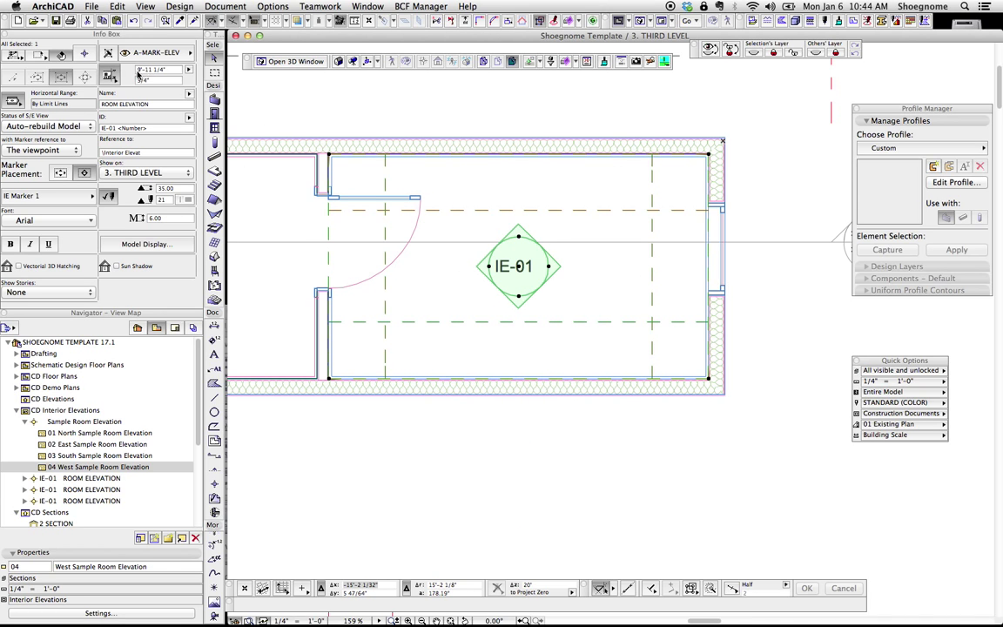
Check the vertical range settings of the IE-01 interior elevation in the room.
{"action": "left_click", "coordinate": [142, 68]}
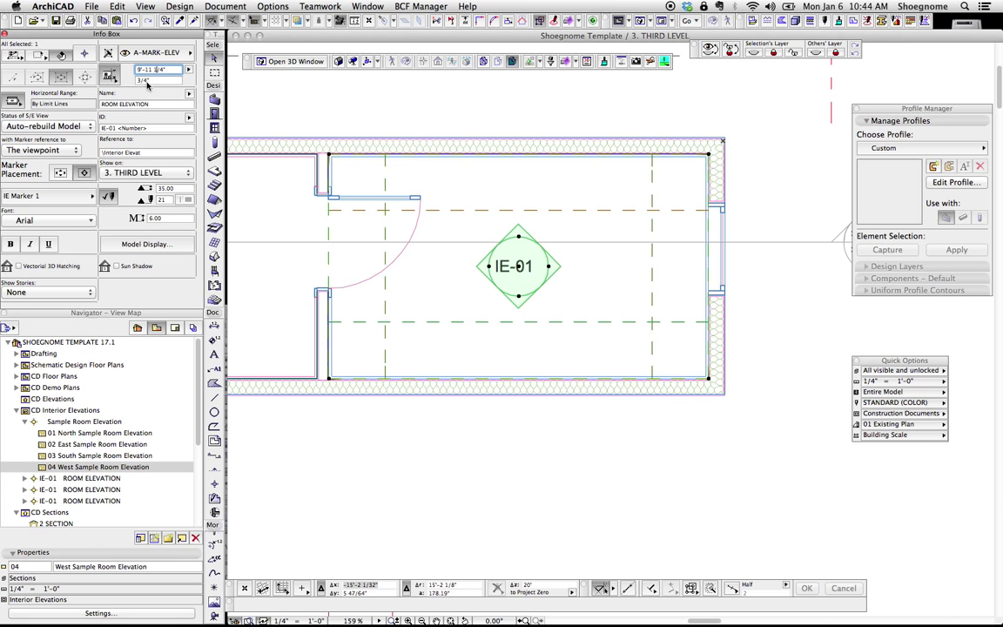
{"action": "key", "text": "Escape"}
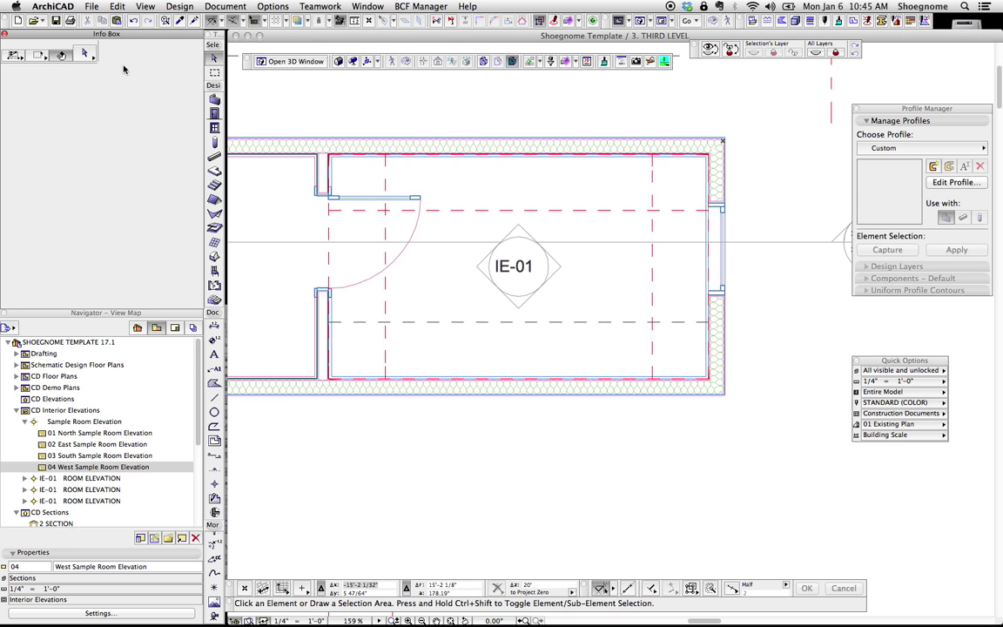
{"action": "left_click", "coordinate": [522, 272]}
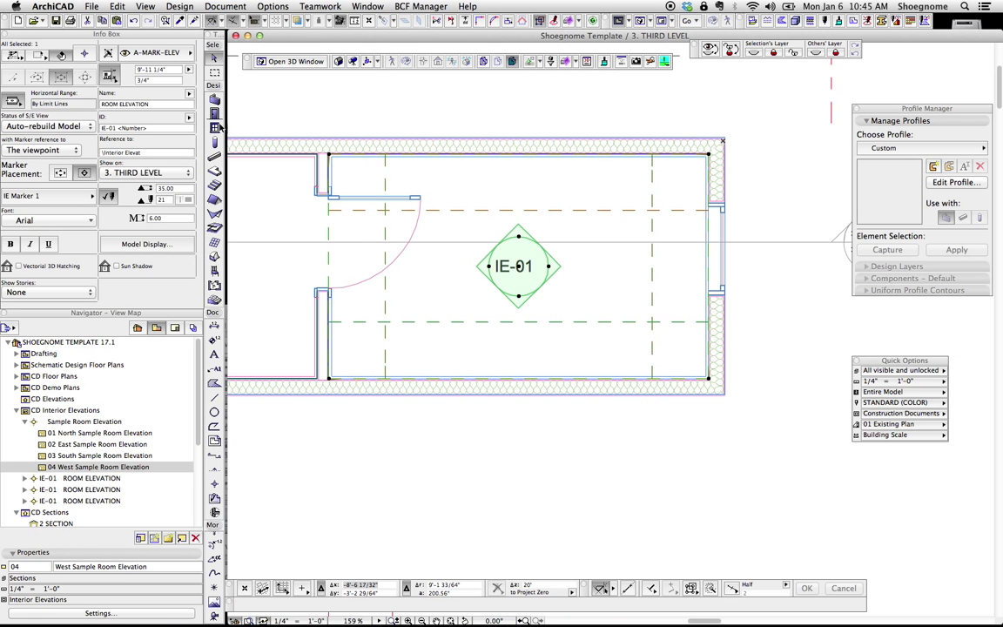
{"action": "left_click", "coordinate": [81, 56]}
{"action": "key", "text": "Escape"}
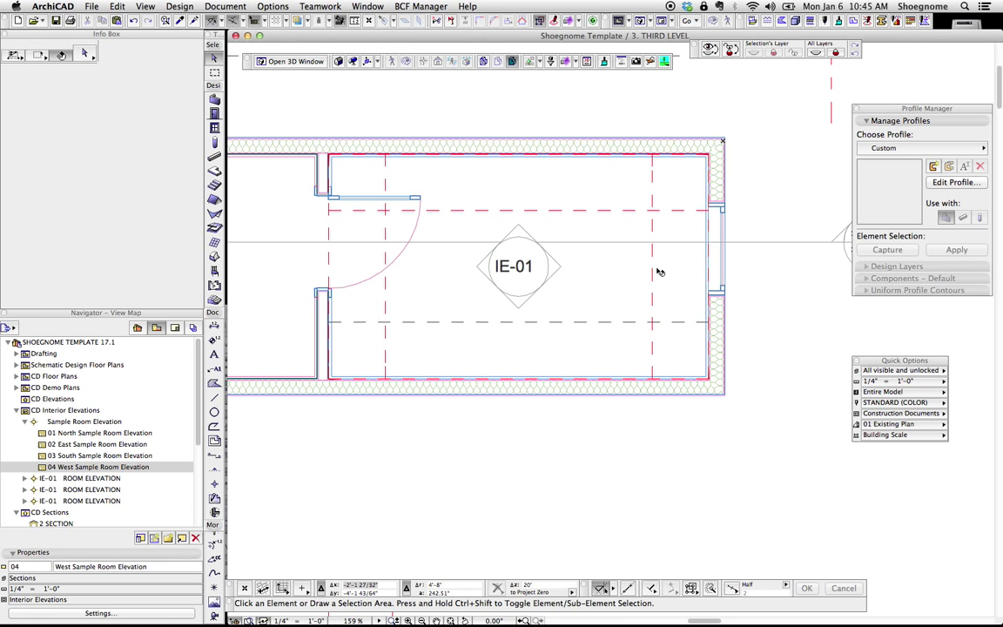
Examine the interior elevation's limit line at the room's upper window-wall corner, try removing the window-wall baseboard, and undo the removal.
{"action": "left_click", "coordinate": [521, 267]}
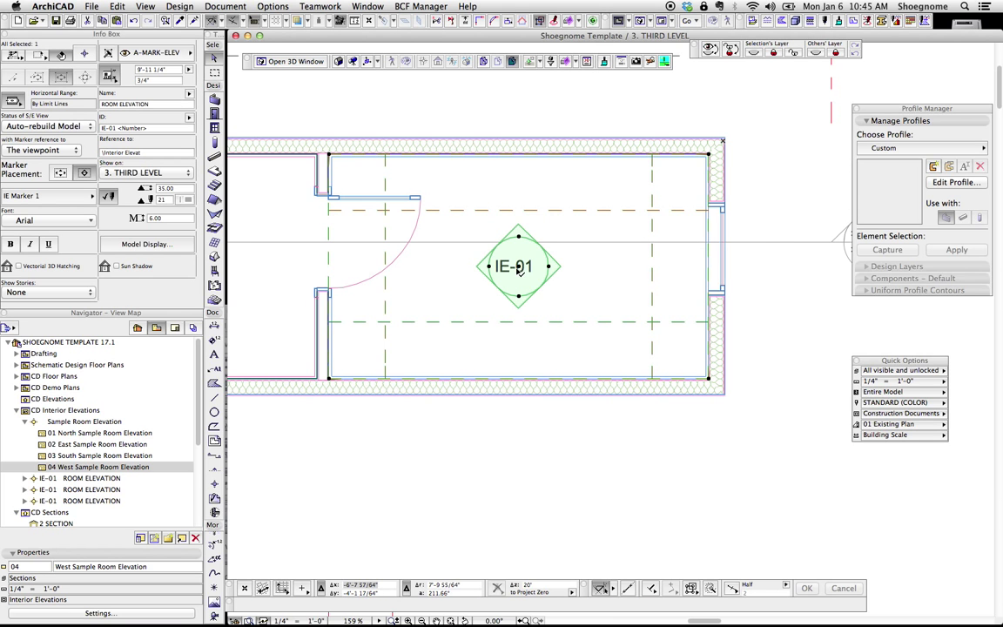
{"action": "scroll", "coordinate": [708, 157], "scroll_direction": "up", "scroll_amount": 5}
{"action": "scroll", "coordinate": [708, 157], "scroll_direction": "up", "scroll_amount": 14}
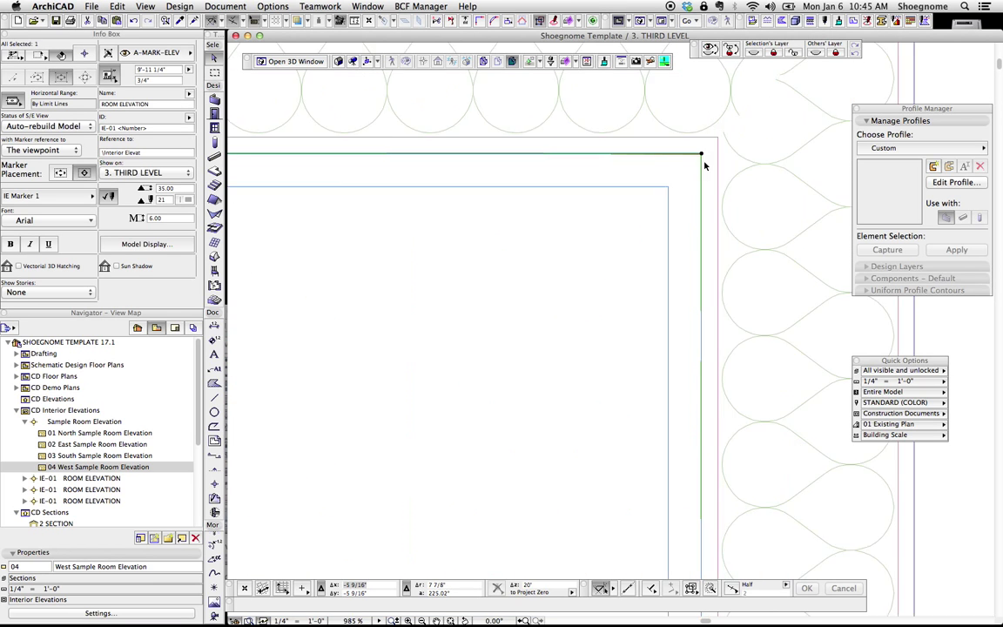
{"action": "left_click", "coordinate": [611, 219]}
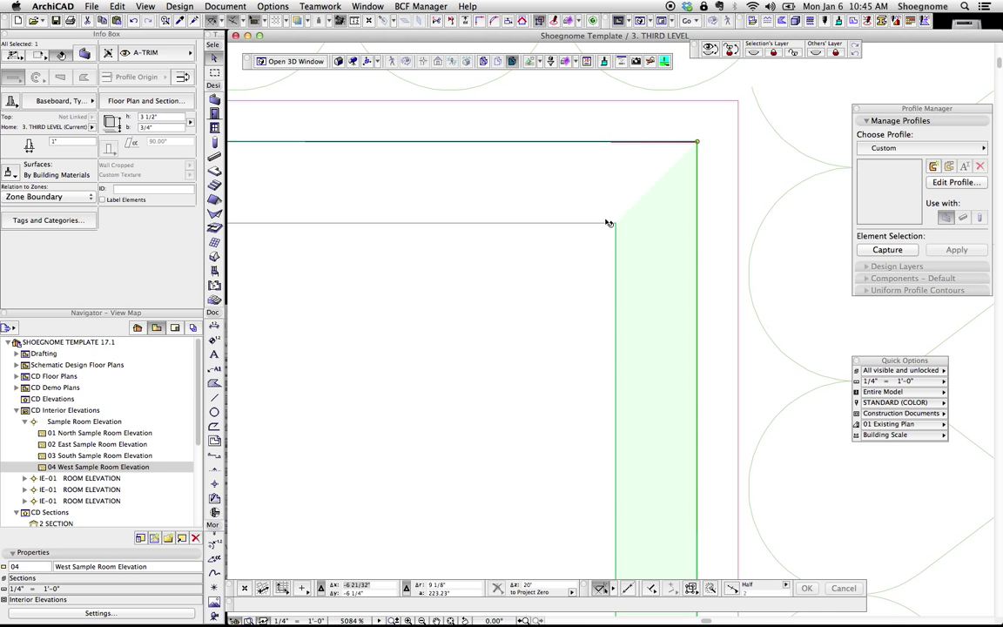
{"action": "left_click", "coordinate": [661, 270]}
{"action": "scroll", "coordinate": [698, 227], "scroll_direction": "up", "scroll_amount": 1}
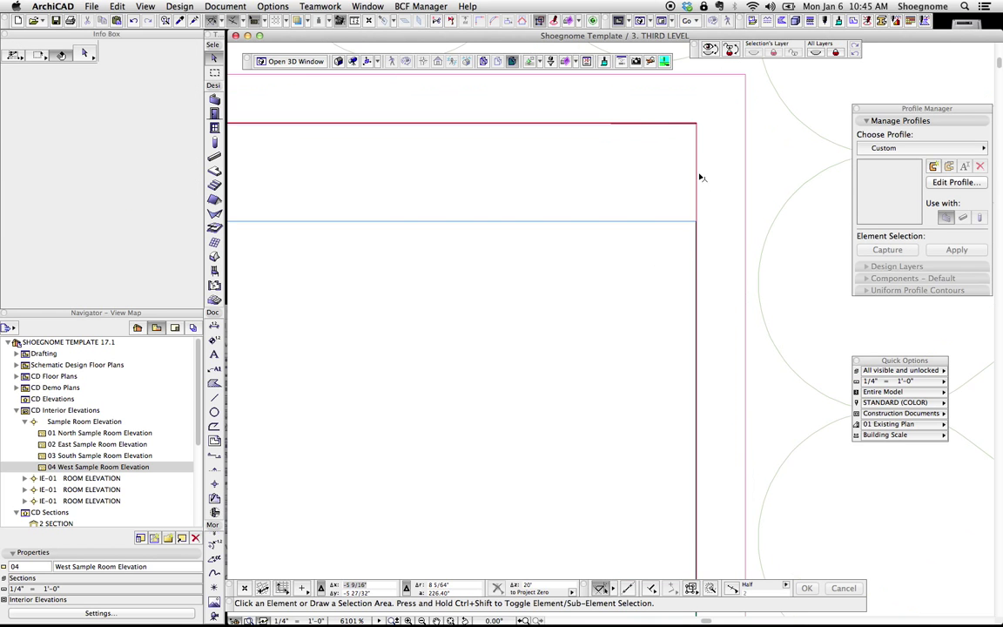
{"action": "key", "text": "super+z"}
{"action": "scroll", "coordinate": [681, 264], "scroll_direction": "down", "scroll_amount": 18}
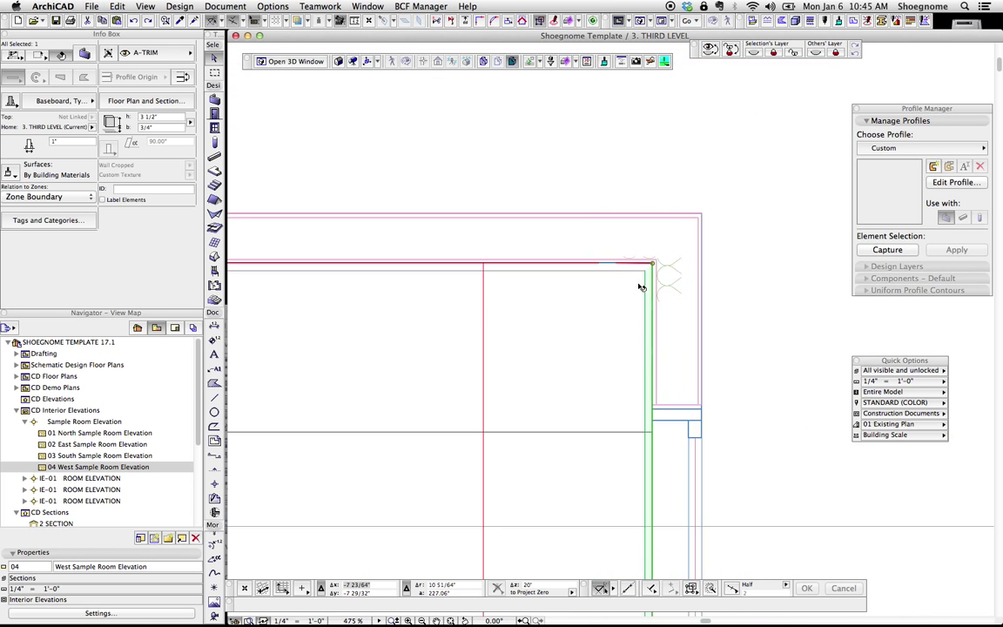
Open the interior elevation facing the window wall on the Third Level and return to the floor plan.
{"action": "middle_click_drag", "start_coordinate": [600, 366], "coordinate": [608, 204]}
{"action": "key", "text": "Escape"}
{"action": "left_click", "coordinate": [525, 158]}
{"action": "right_click", "coordinate": [527, 161]}
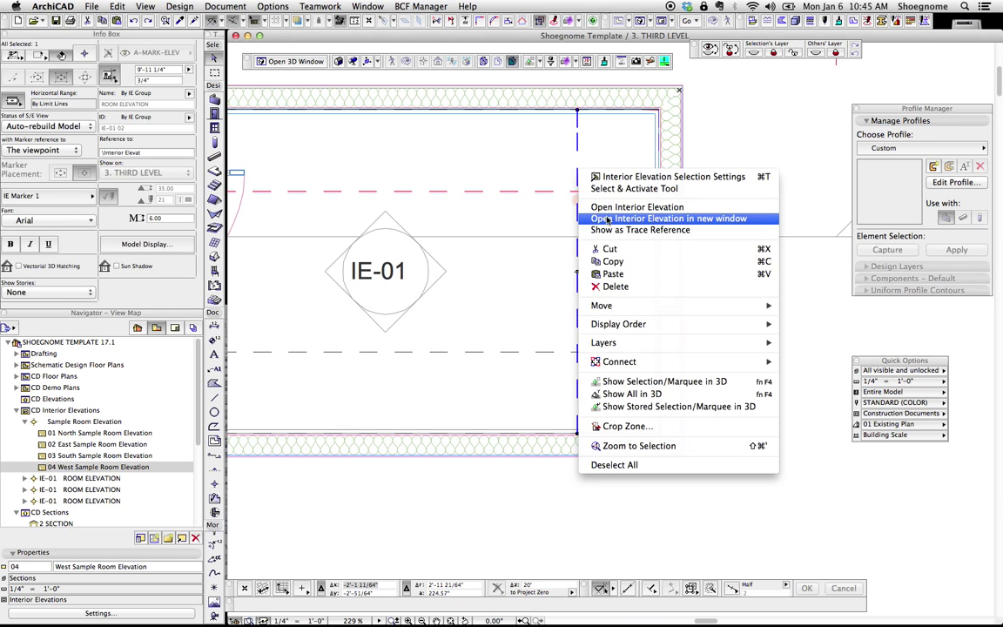
{"action": "left_click", "coordinate": [550, 201]}
{"action": "key", "text": "F2"}
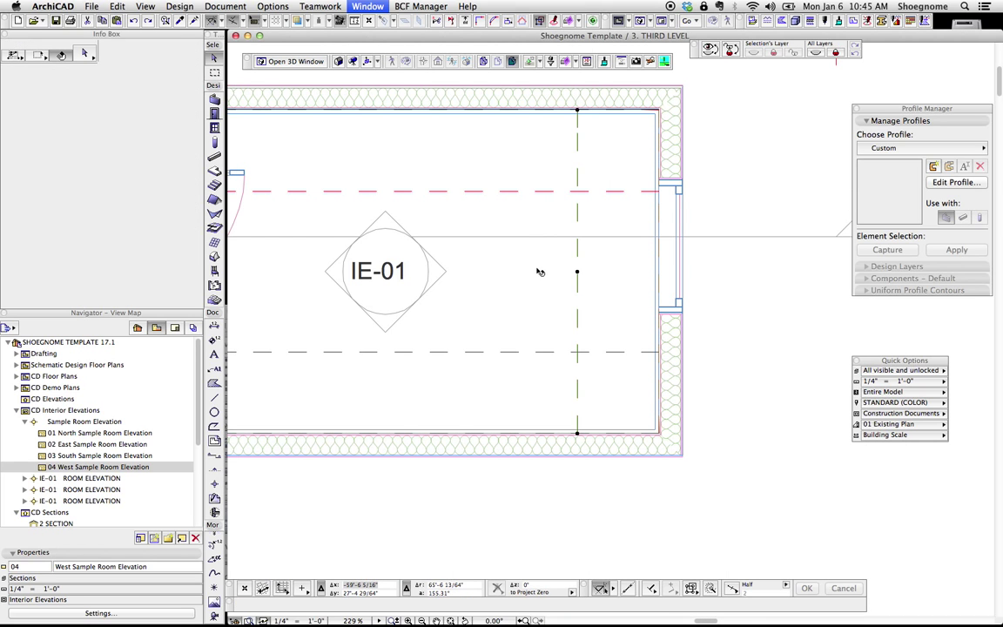
{"action": "key", "text": "Escape"}
Go down to the Upper Level, select the IE-01 interior elevation and examine where its limit lines run within the room's walls.
{"action": "scroll", "coordinate": [512, 262], "scroll_direction": "down", "scroll_amount": 1}
{"action": "key", "text": "super+Down"}
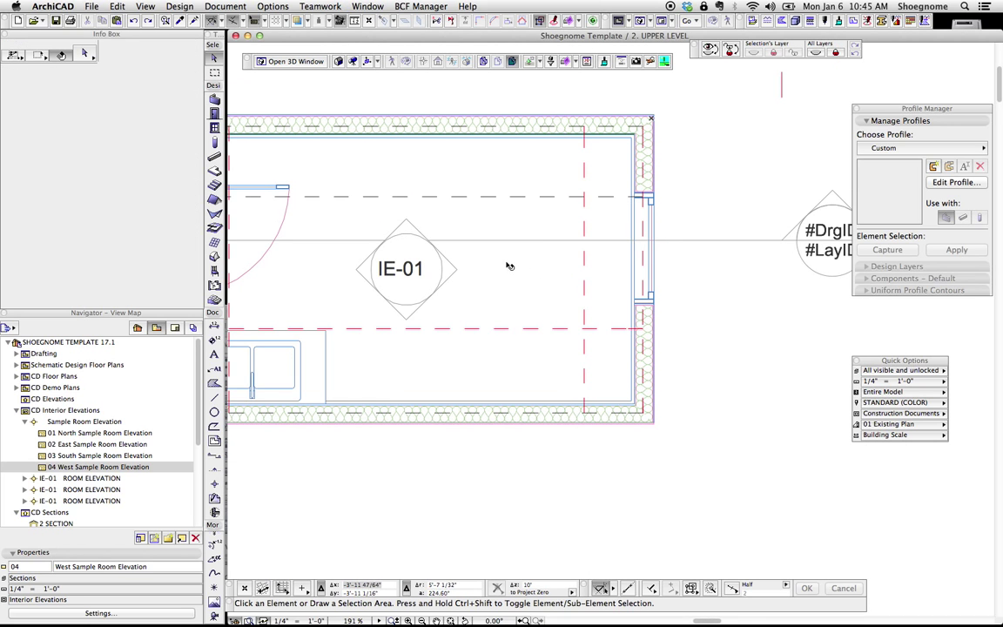
{"action": "scroll", "coordinate": [492, 260], "scroll_direction": "down", "scroll_amount": 2}
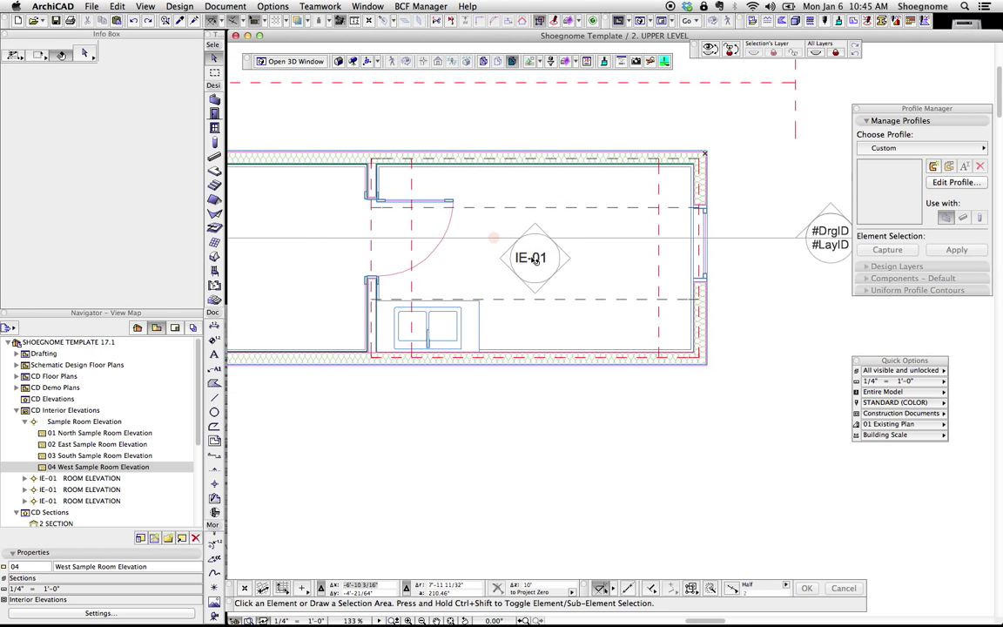
{"action": "left_click", "coordinate": [530, 254]}
{"action": "scroll", "coordinate": [533, 261], "scroll_direction": "up", "scroll_amount": 1}
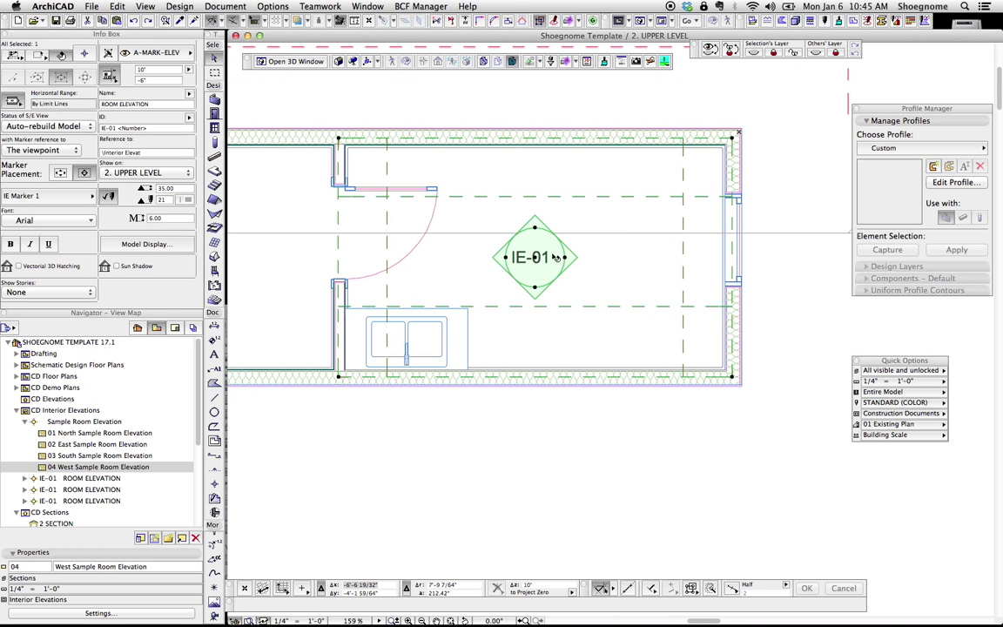
{"action": "scroll", "coordinate": [724, 180], "scroll_direction": "up", "scroll_amount": 3}
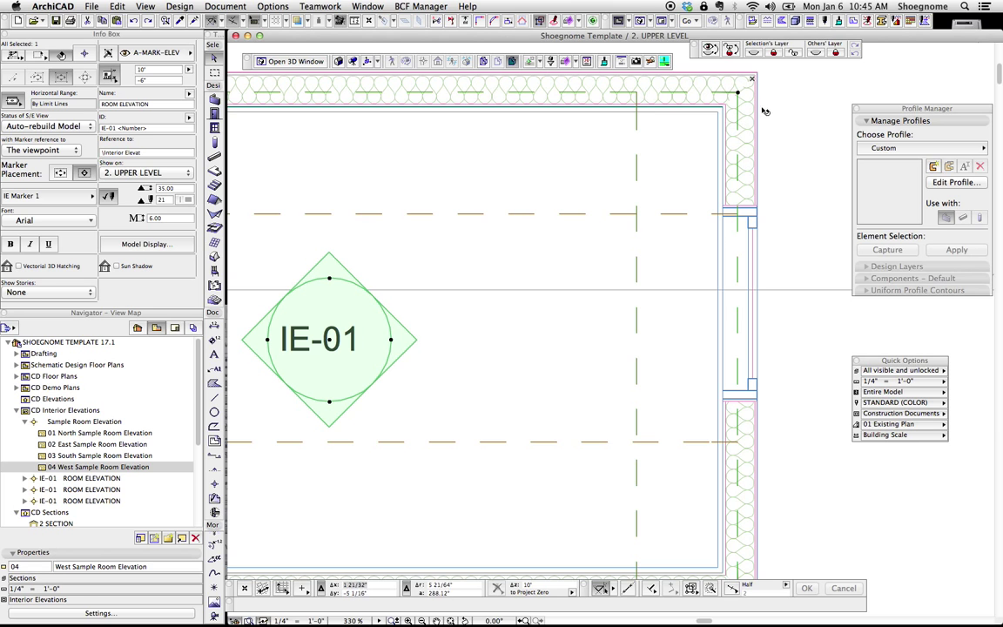
{"action": "scroll", "coordinate": [708, 400], "scroll_direction": "down", "scroll_amount": 1}
{"action": "middle_click_drag", "start_coordinate": [707, 402], "coordinate": [729, 307]}
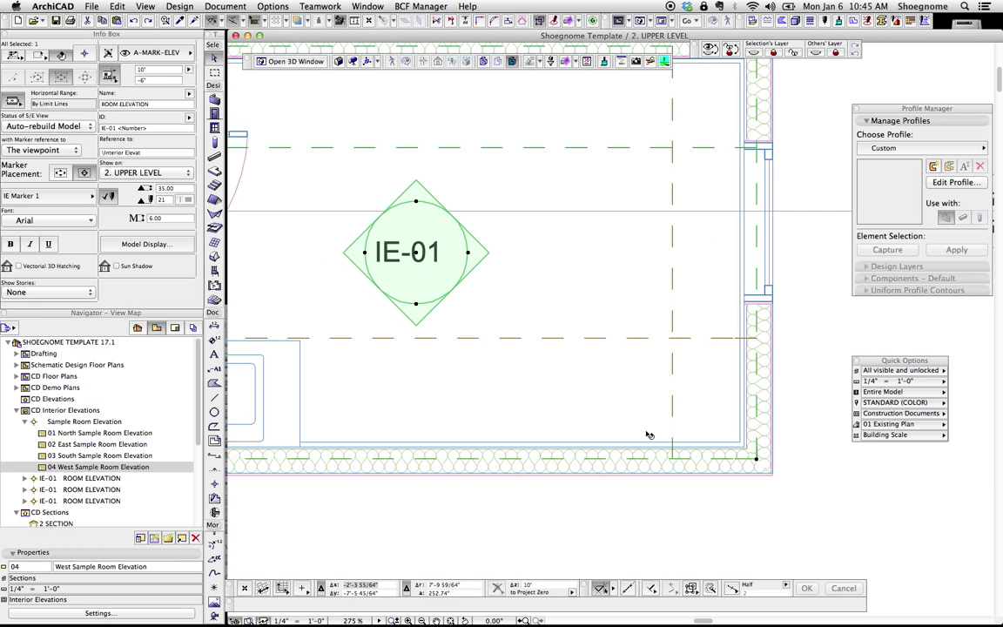
{"action": "scroll", "coordinate": [722, 436], "scroll_direction": "down", "scroll_amount": 1}
{"action": "middle_click_drag", "start_coordinate": [442, 390], "coordinate": [569, 394]}
{"action": "middle_click_drag", "start_coordinate": [588, 253], "coordinate": [513, 244]}
Open the Upper Level's IE-01 02 interior elevation of the window wall and examine its lower edge.
{"action": "left_click", "coordinate": [733, 173]}
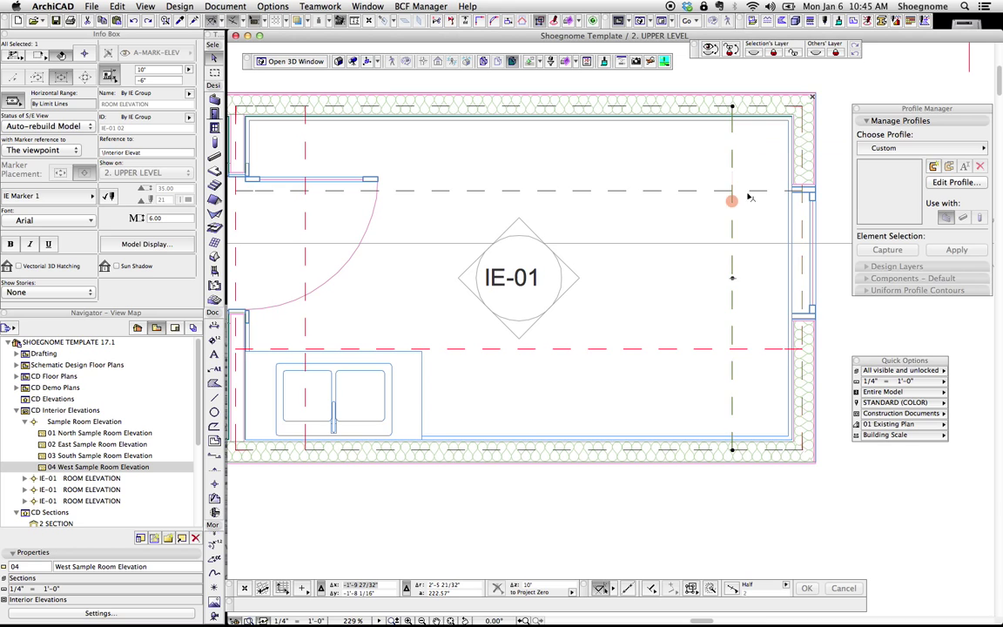
{"action": "right_click", "coordinate": [739, 172]}
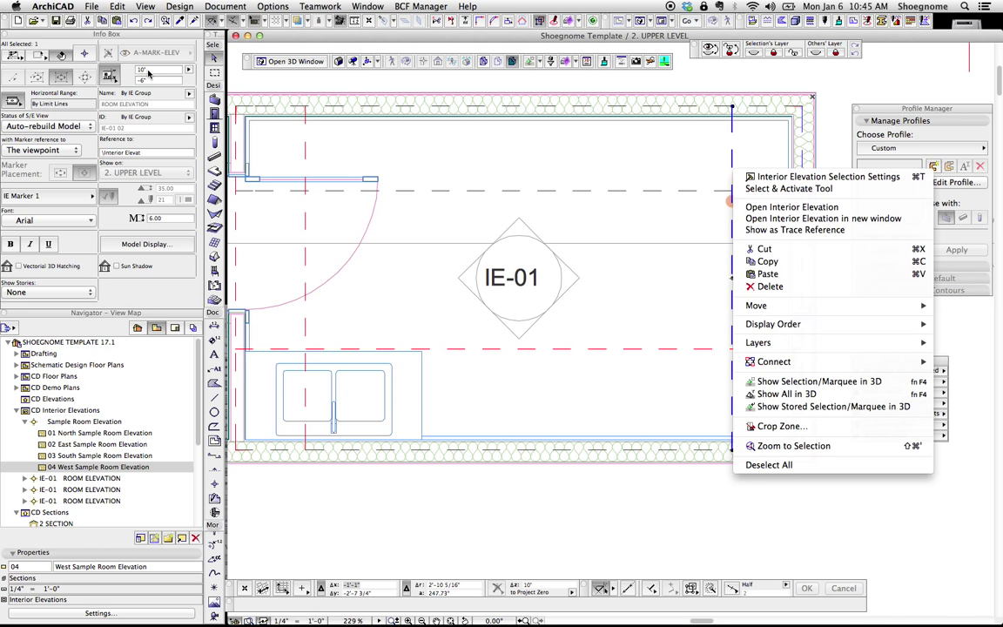
{"action": "left_click", "coordinate": [792, 208]}
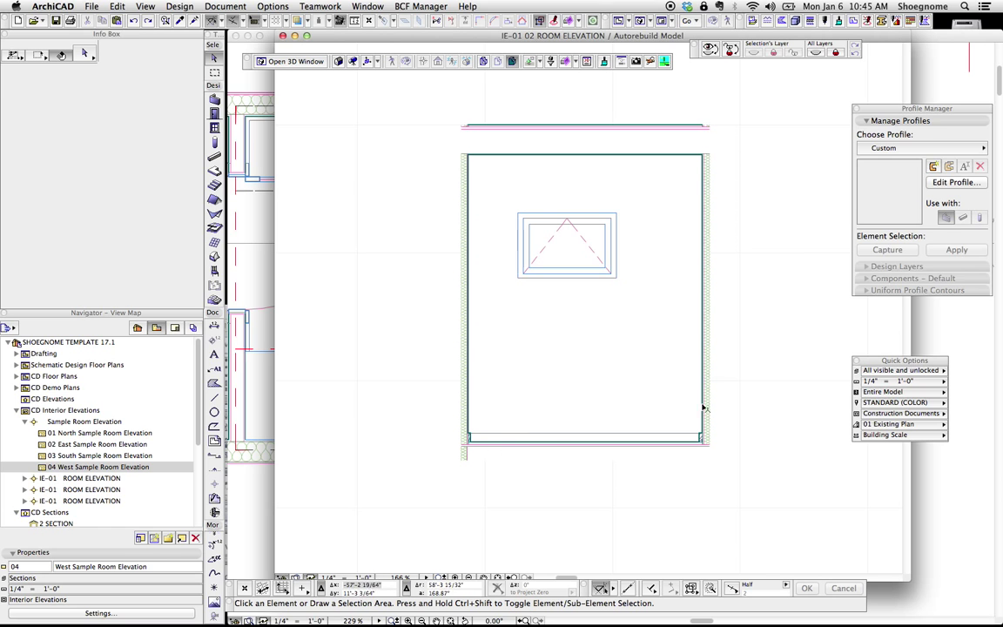
{"action": "scroll", "coordinate": [675, 401], "scroll_direction": "up", "scroll_amount": 3}
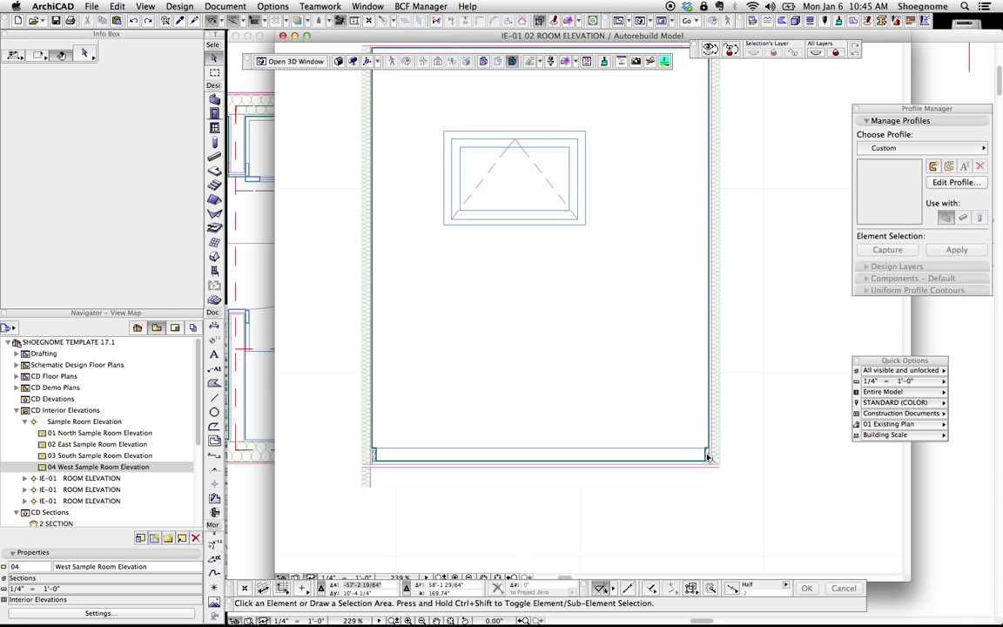
Turn on true line weight, examine the outlines of the window-wall elevation's corners and edges, and close it to return to the plan.
{"action": "right_click", "coordinate": [768, 320]}
{"action": "right_click", "coordinate": [756, 318]}
{"action": "left_click", "coordinate": [813, 349]}
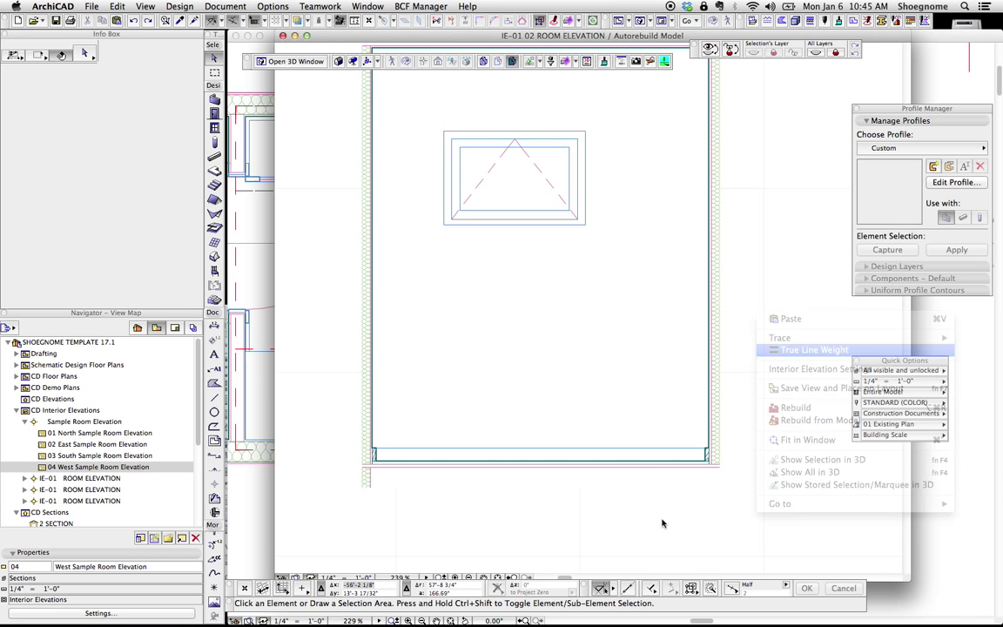
{"action": "scroll", "coordinate": [710, 439], "scroll_direction": "up", "scroll_amount": 6}
{"action": "scroll", "coordinate": [702, 435], "scroll_direction": "down", "scroll_amount": 6}
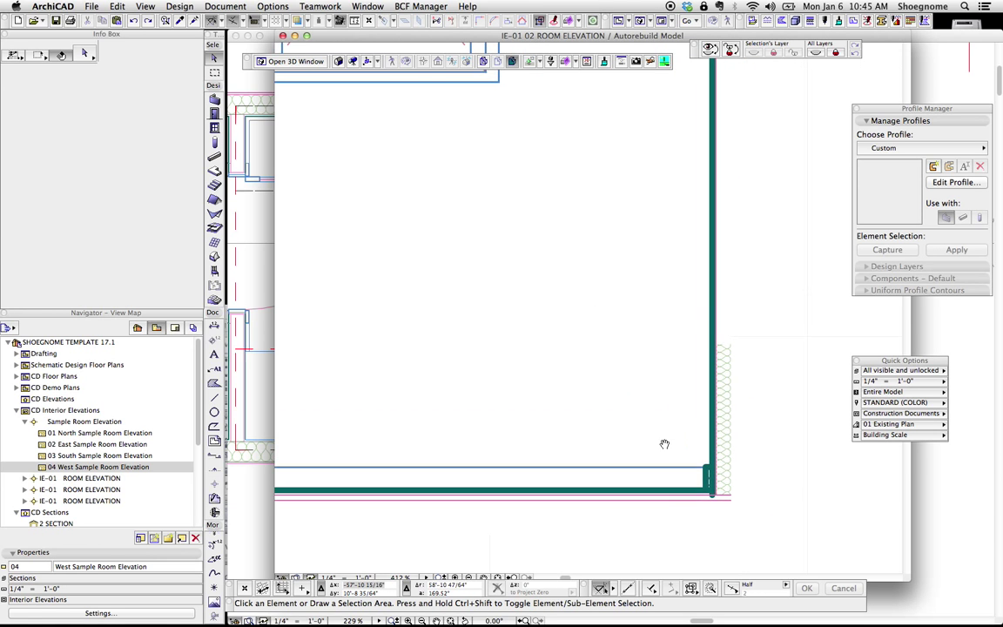
{"action": "middle_click_drag", "start_coordinate": [354, 71], "coordinate": [380, 200]}
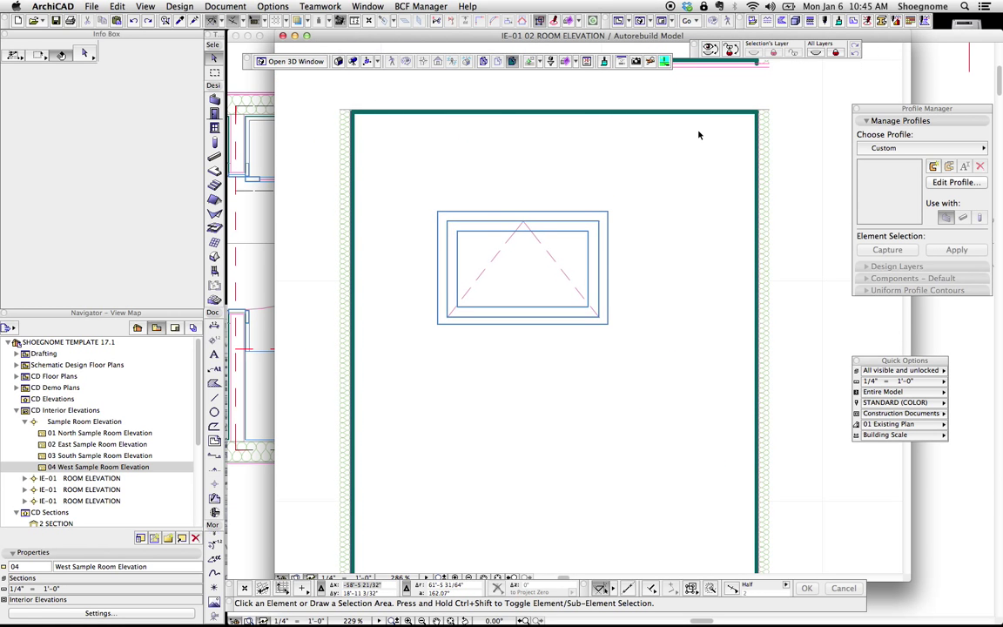
{"action": "scroll", "coordinate": [696, 205], "scroll_direction": "down", "scroll_amount": 2}
{"action": "middle_click_drag", "start_coordinate": [695, 206], "coordinate": [684, 206]}
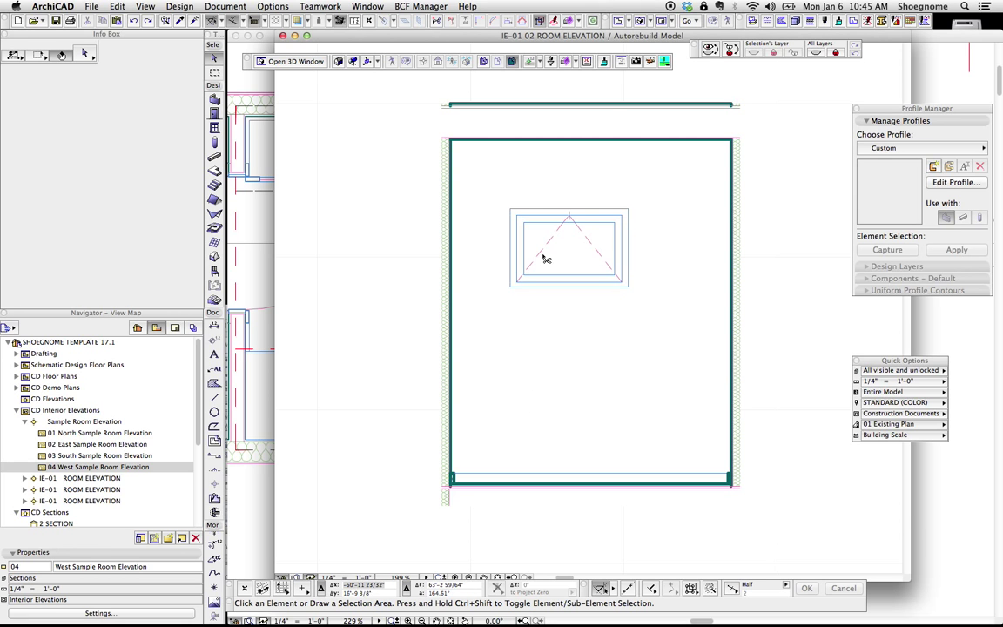
{"action": "key", "text": "super+w"}
{"action": "key", "text": "Escape"}
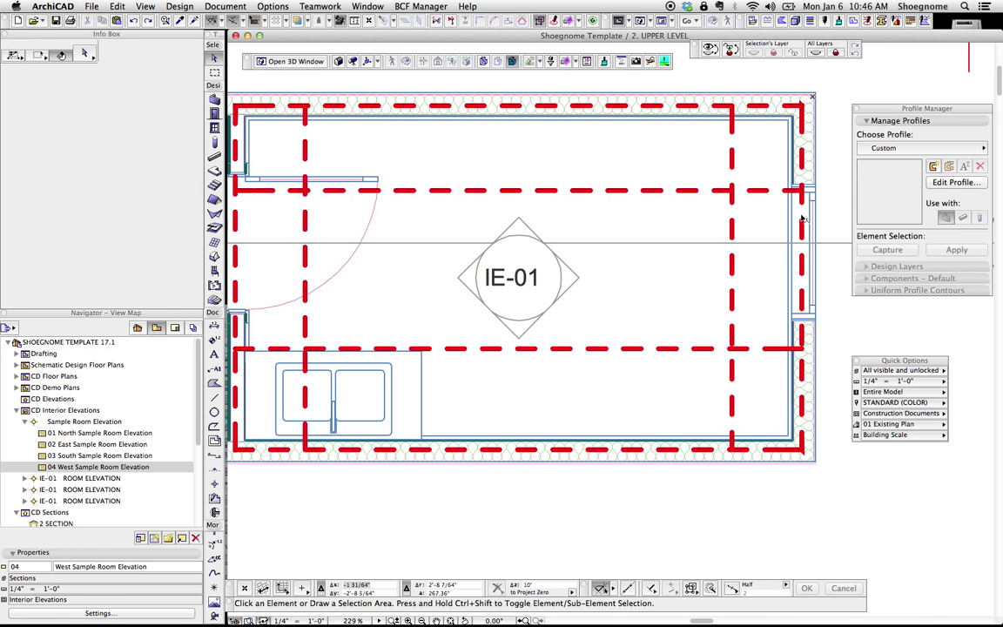
Shift the IE-01 01 elevation's viewing line closer to the marker on the Upper Level and open that elevation.
{"action": "left_click", "coordinate": [757, 191]}
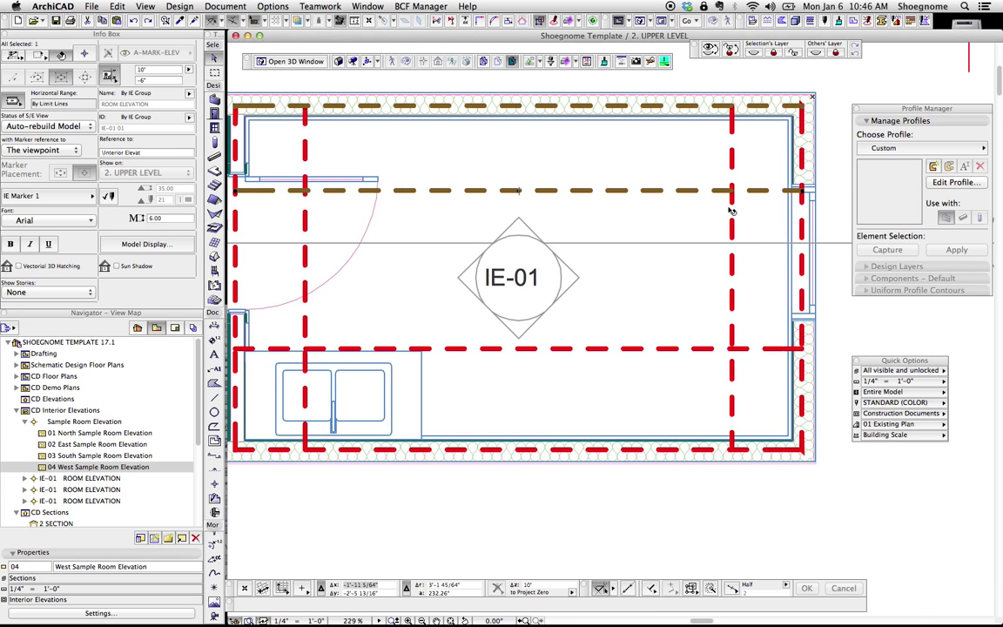
{"action": "left_click", "coordinate": [518, 191]}
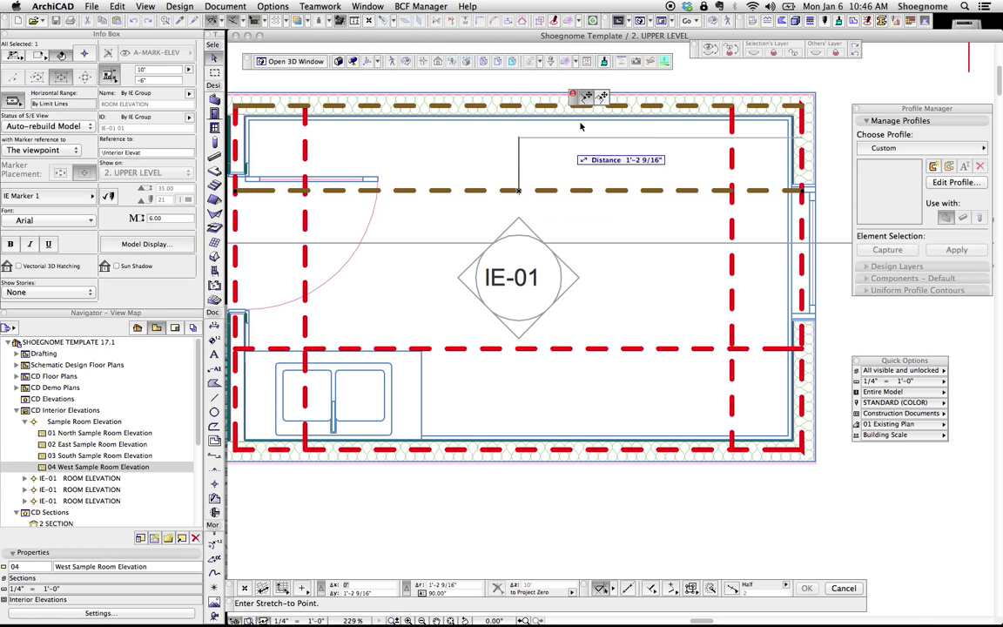
{"action": "left_click", "coordinate": [522, 213]}
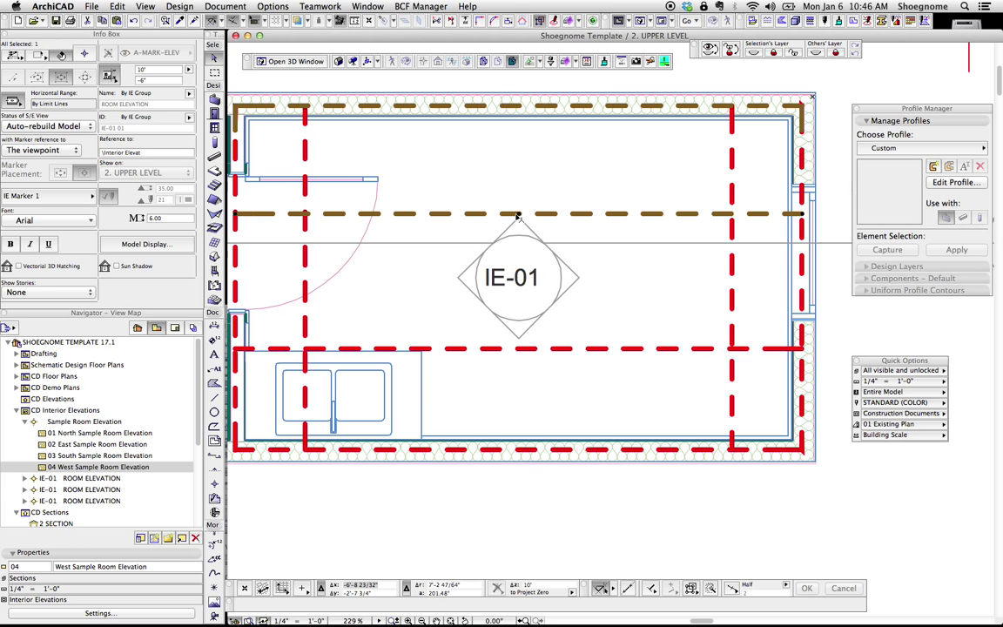
{"action": "right_click", "coordinate": [519, 214]}
{"action": "left_click", "coordinate": [570, 252]}
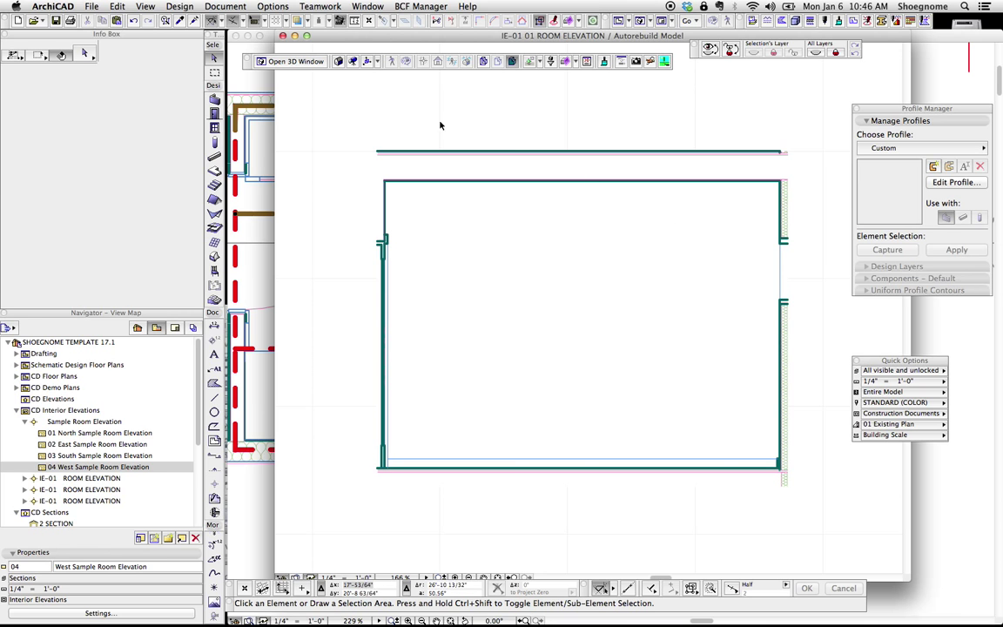
Return to the floor plan, go up to the Third Level and open its IE-01 01 interior elevation for comparison.
{"action": "key", "text": "F2"}
{"action": "key", "text": "Escape"}
{"action": "key", "text": "super+Up"}
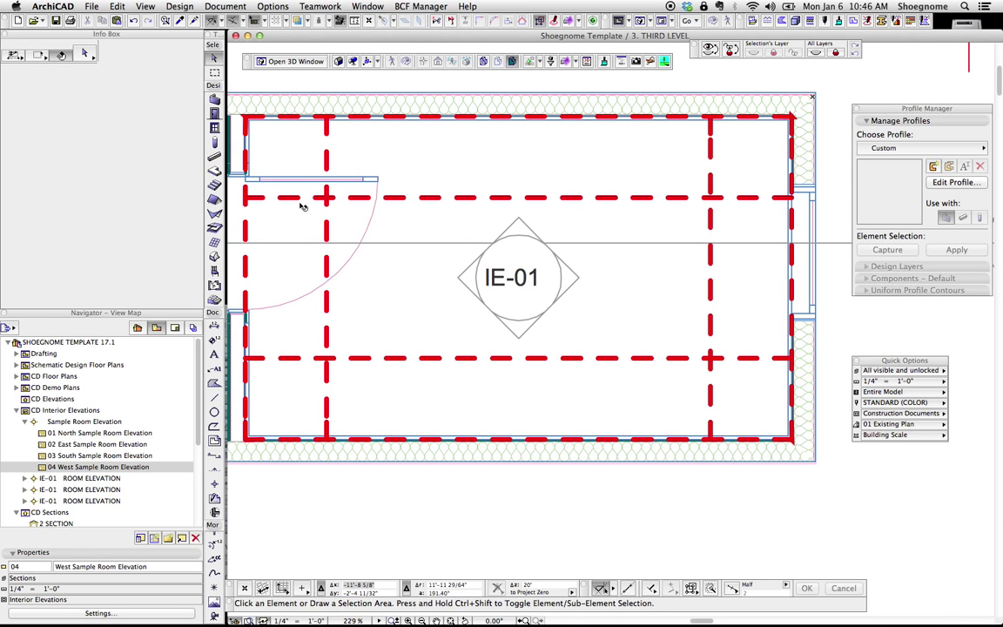
{"action": "scroll", "coordinate": [300, 206], "scroll_direction": "left", "scroll_amount": 3}
{"action": "left_click", "coordinate": [338, 177]}
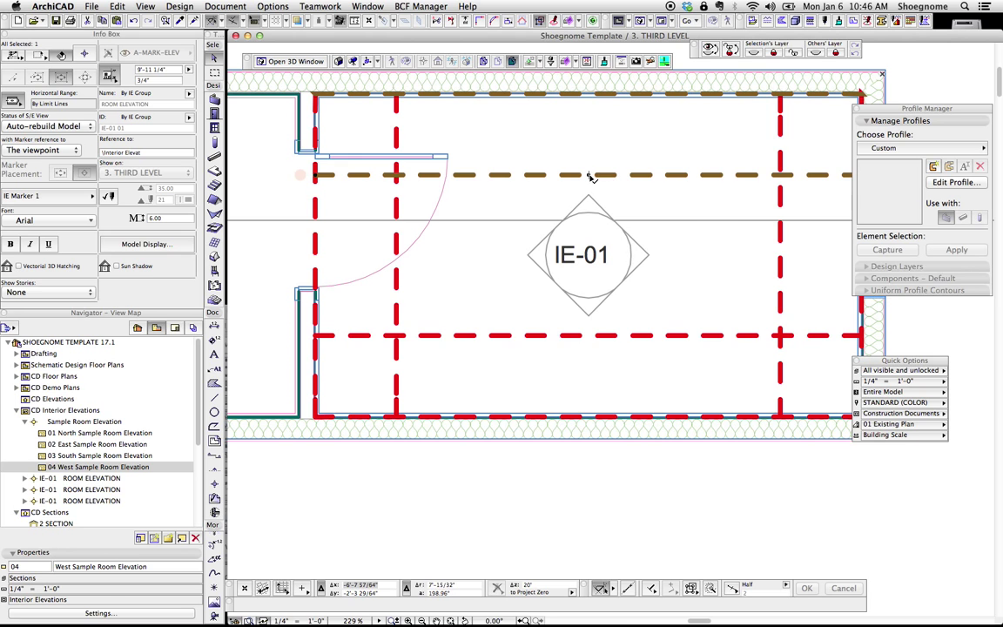
{"action": "right_click", "coordinate": [588, 177]}
{"action": "left_click", "coordinate": [522, 197]}
{"action": "middle_click_drag", "start_coordinate": [522, 197], "coordinate": [434, 205]}
{"action": "right_click", "coordinate": [514, 199]}
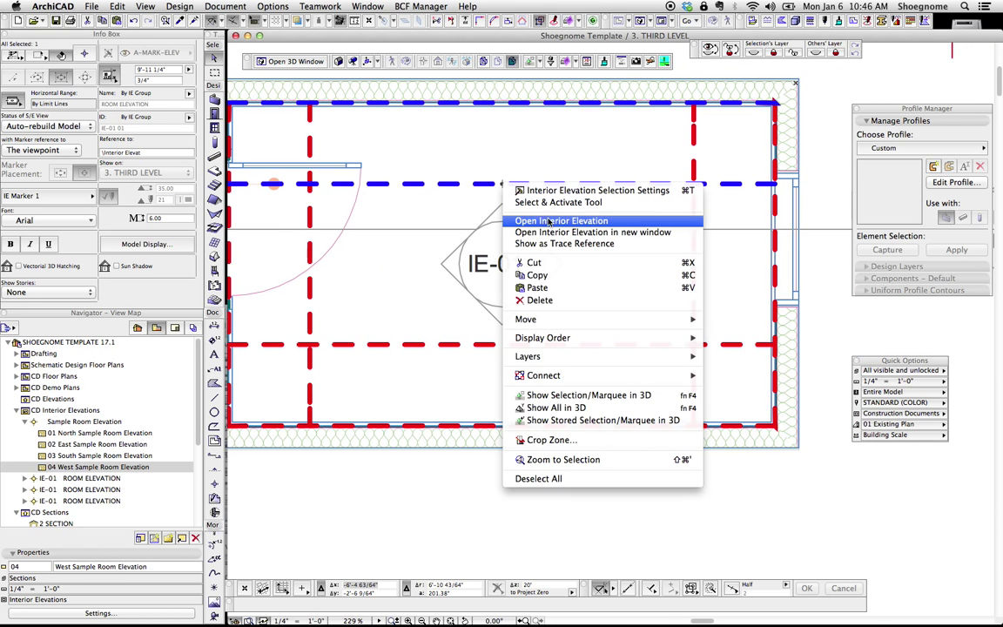
{"action": "left_click", "coordinate": [535, 217]}
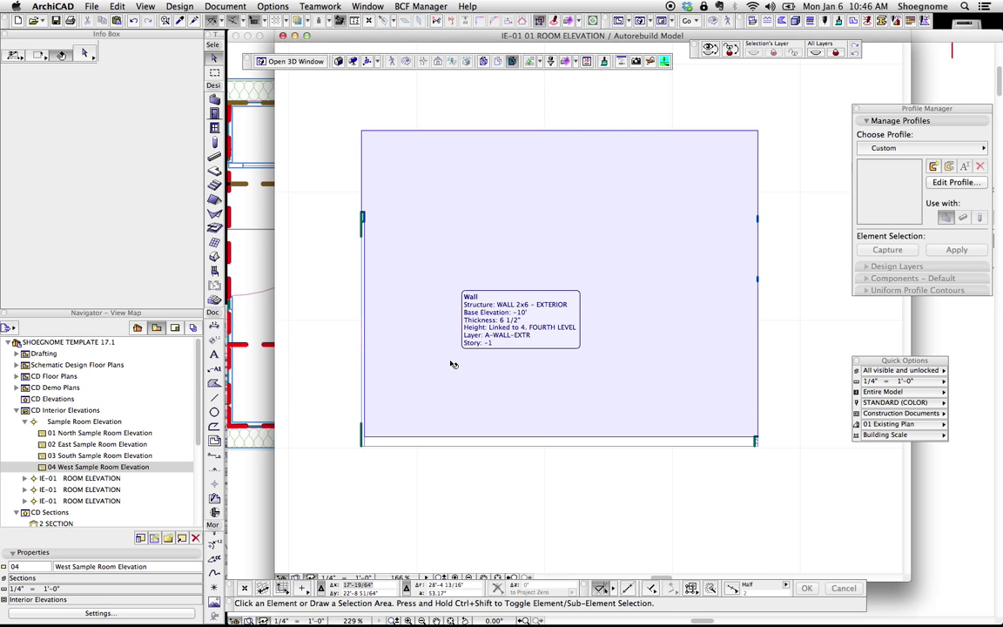
Offset the Upper Level IE-01 limit line at the window wall outward by about 2 1/2 inches and open its 01 elevation.
{"action": "key", "text": "F2"}
{"action": "key", "text": "super+Down"}
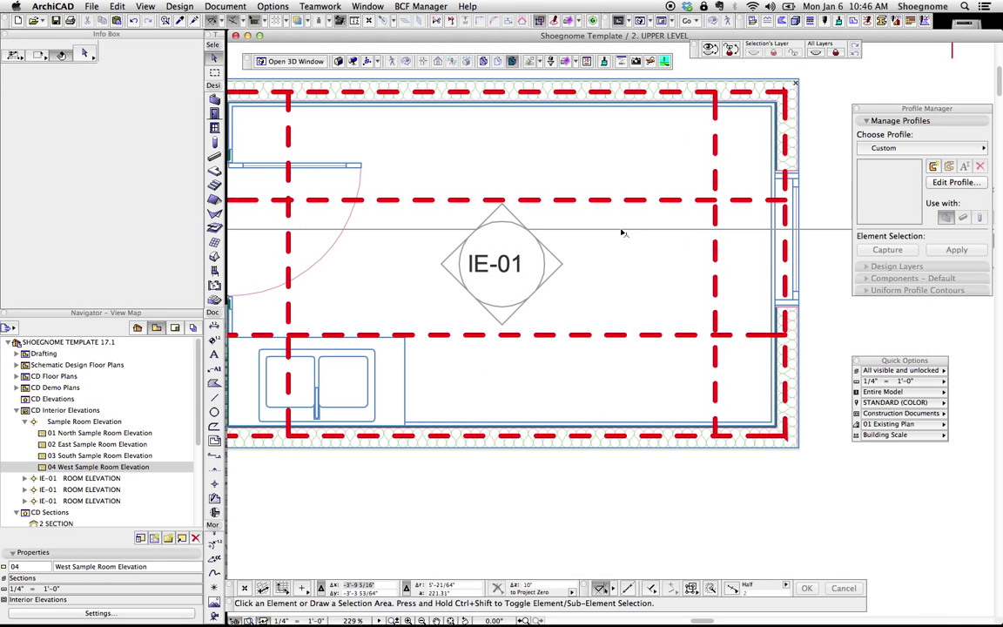
{"action": "scroll", "coordinate": [622, 233], "scroll_direction": "down", "scroll_amount": 1}
{"action": "left_click", "coordinate": [546, 240]}
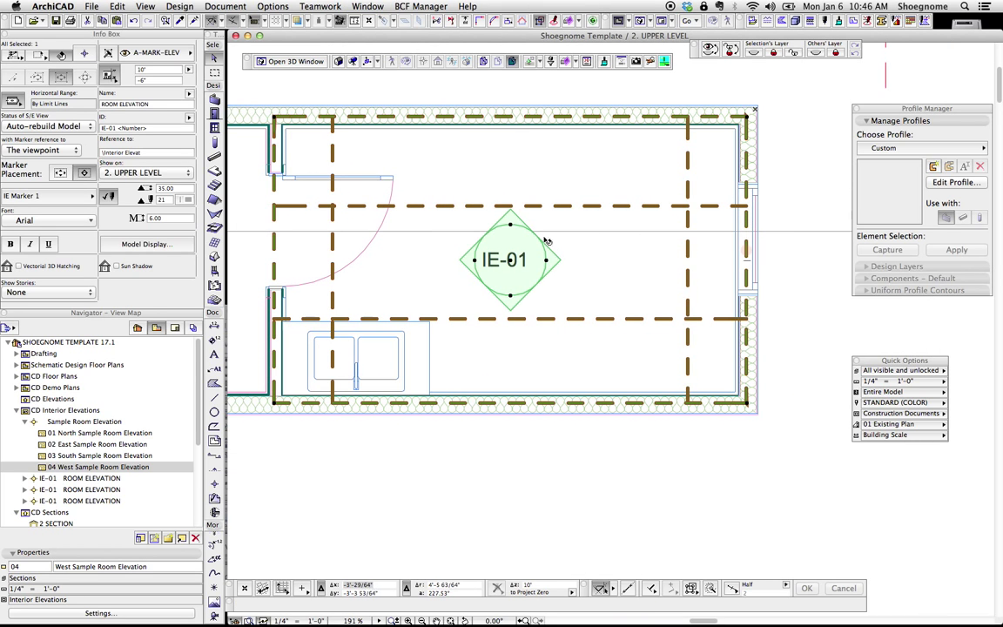
{"action": "left_click", "coordinate": [763, 233]}
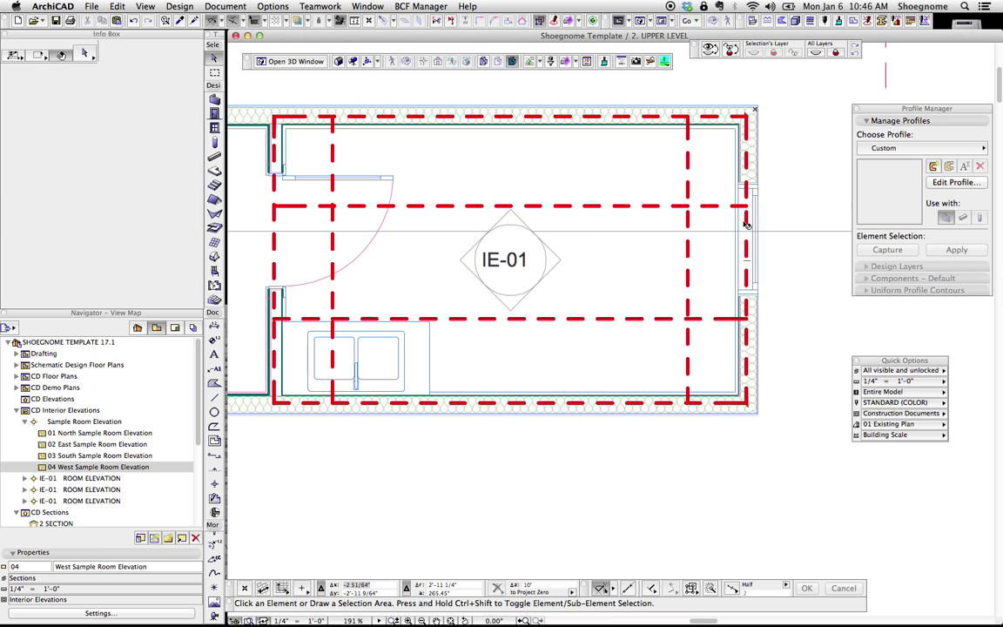
{"action": "left_click", "coordinate": [745, 224]}
{"action": "left_click", "coordinate": [744, 225]}
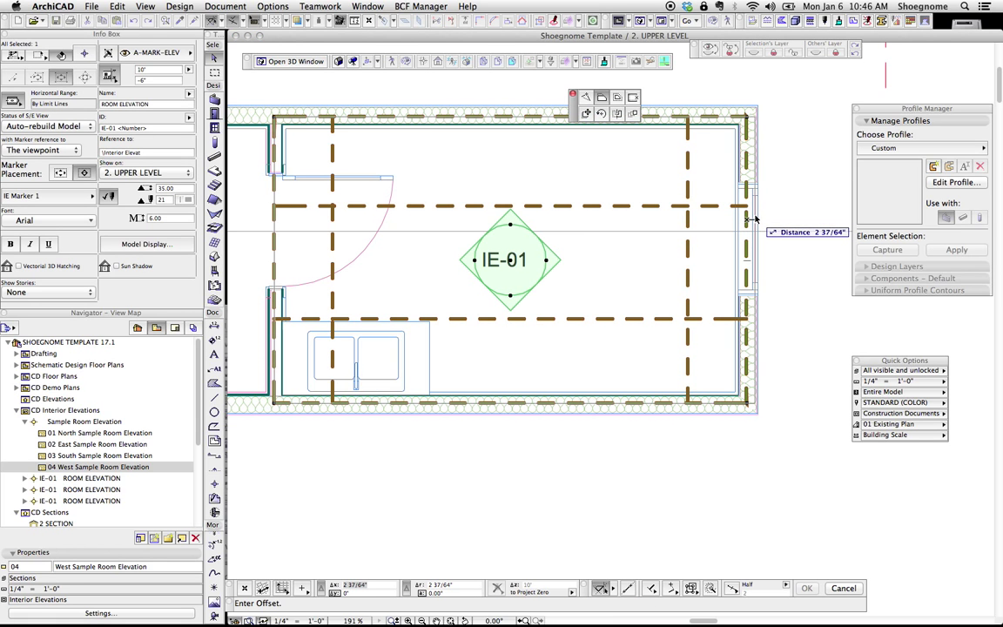
{"action": "left_click", "coordinate": [755, 220]}
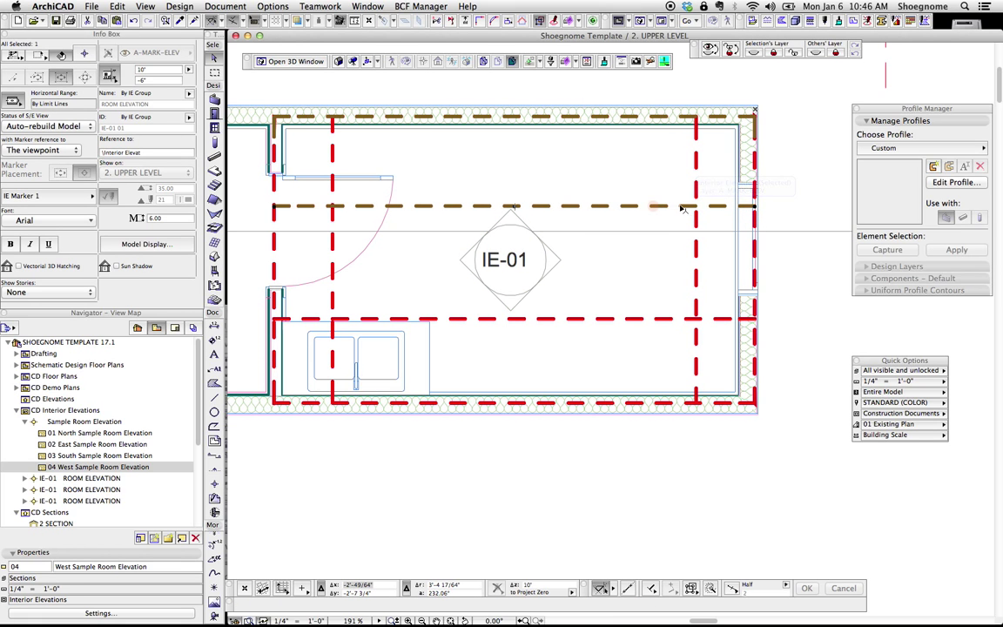
{"action": "right_click", "coordinate": [681, 209]}
{"action": "left_click", "coordinate": [714, 244]}
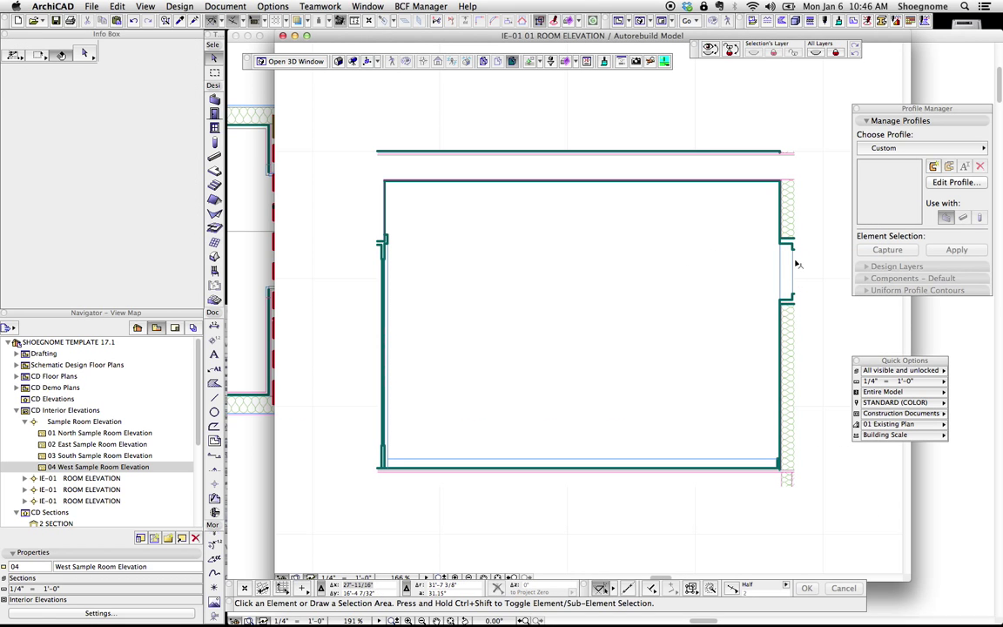
Return to the floor plan and offset the window-wall limit line outward by about another 3/8 inch, beyond the window glass.
{"action": "key", "text": "F2"}
{"action": "scroll", "coordinate": [754, 213], "scroll_direction": "up", "scroll_amount": 5}
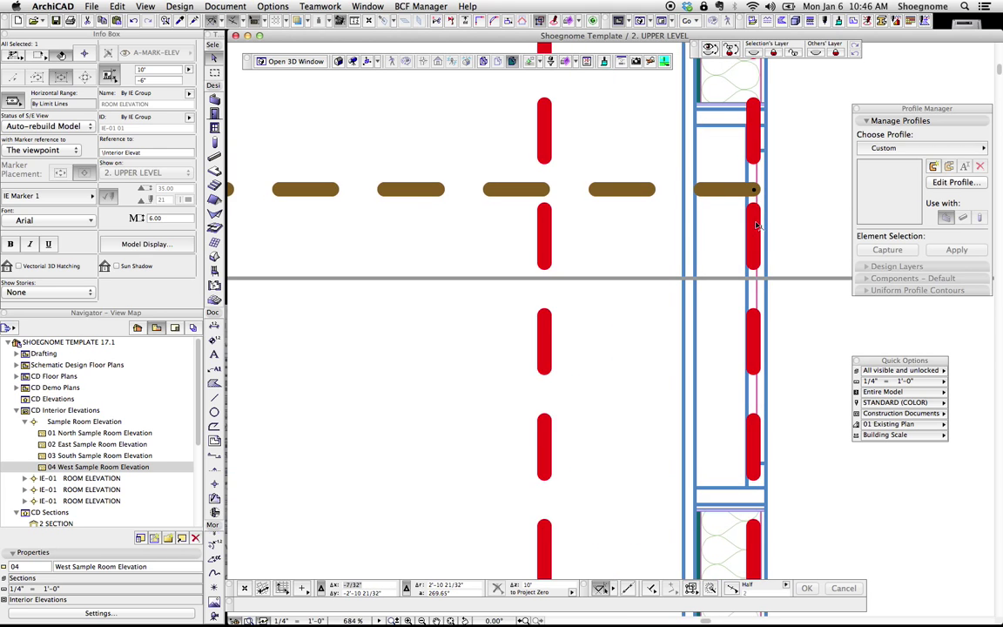
{"action": "left_click", "coordinate": [757, 225]}
{"action": "left_click", "coordinate": [755, 226]}
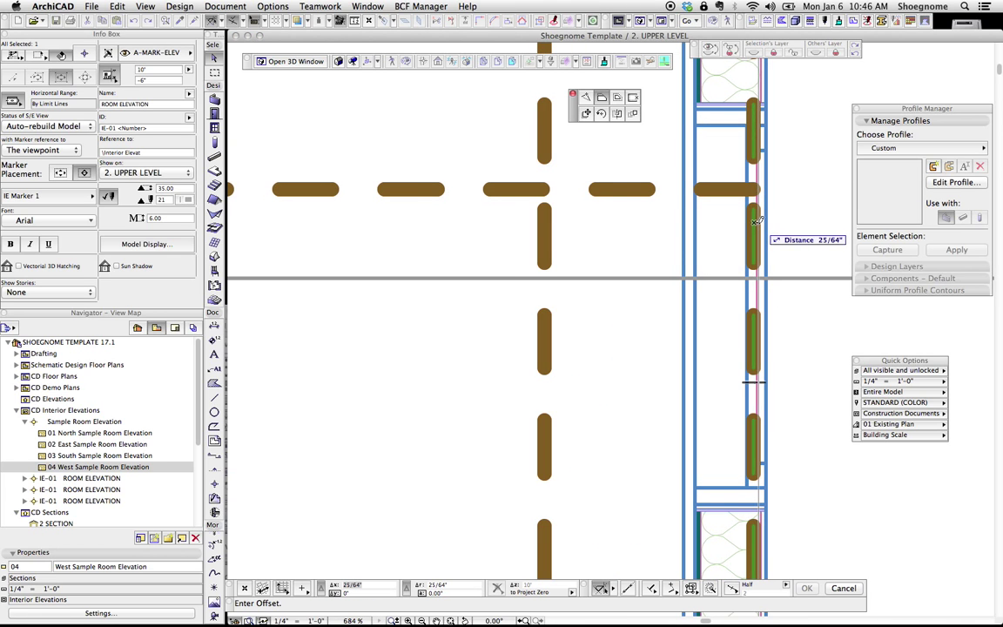
{"action": "left_click", "coordinate": [758, 227]}
Reopen the Upper Level IE-01 01 elevation and examine the cut outlines at the window and at the opposite door opening.
{"action": "right_click", "coordinate": [661, 193]}
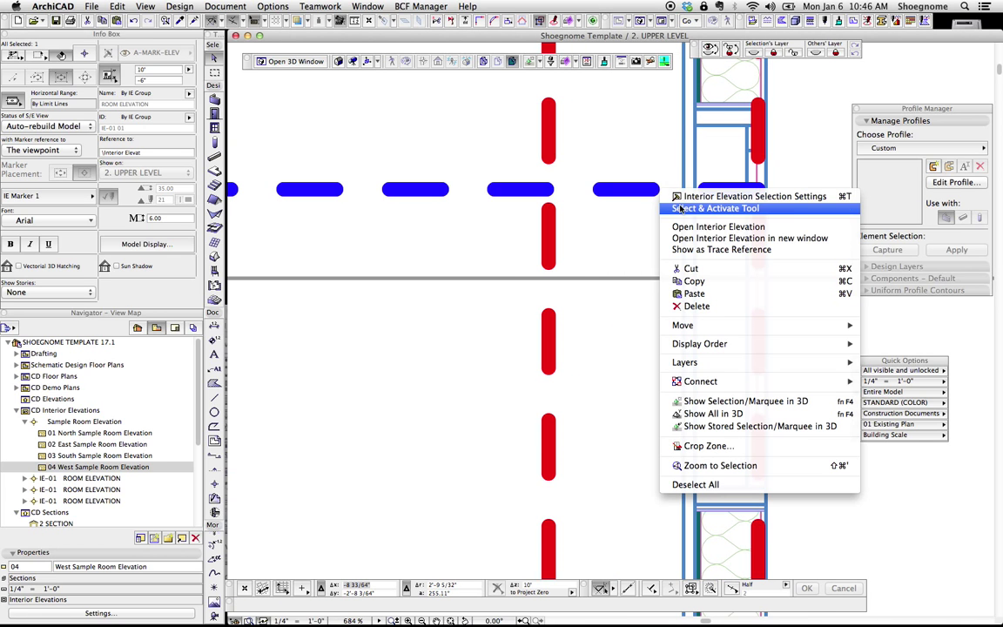
{"action": "left_click", "coordinate": [718, 224]}
{"action": "scroll", "coordinate": [783, 327], "scroll_direction": "up", "scroll_amount": 6}
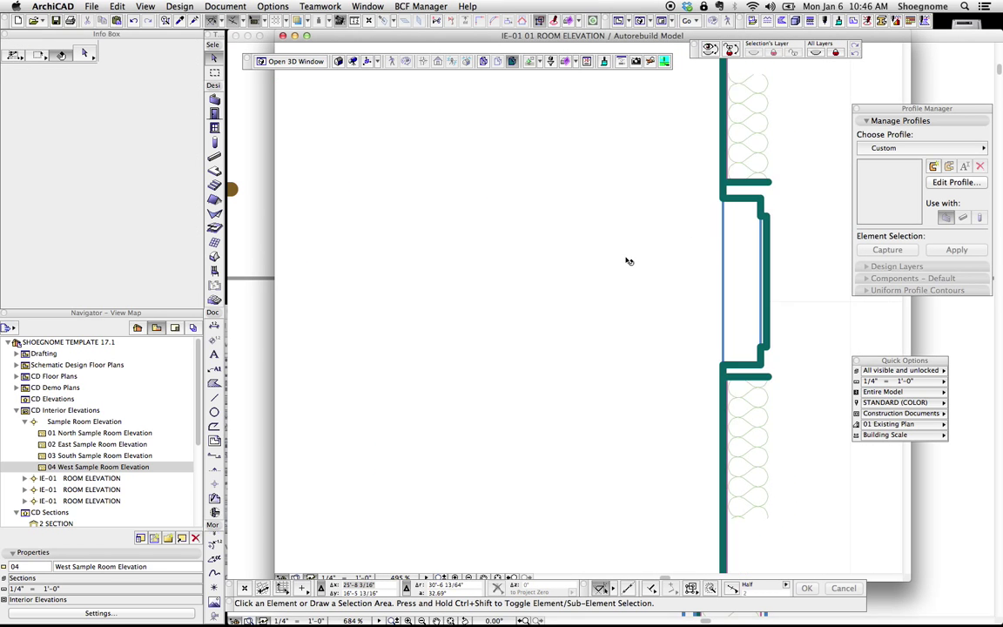
{"action": "scroll", "coordinate": [644, 269], "scroll_direction": "down", "scroll_amount": 6}
{"action": "scroll", "coordinate": [444, 219], "scroll_direction": "up", "scroll_amount": 3}
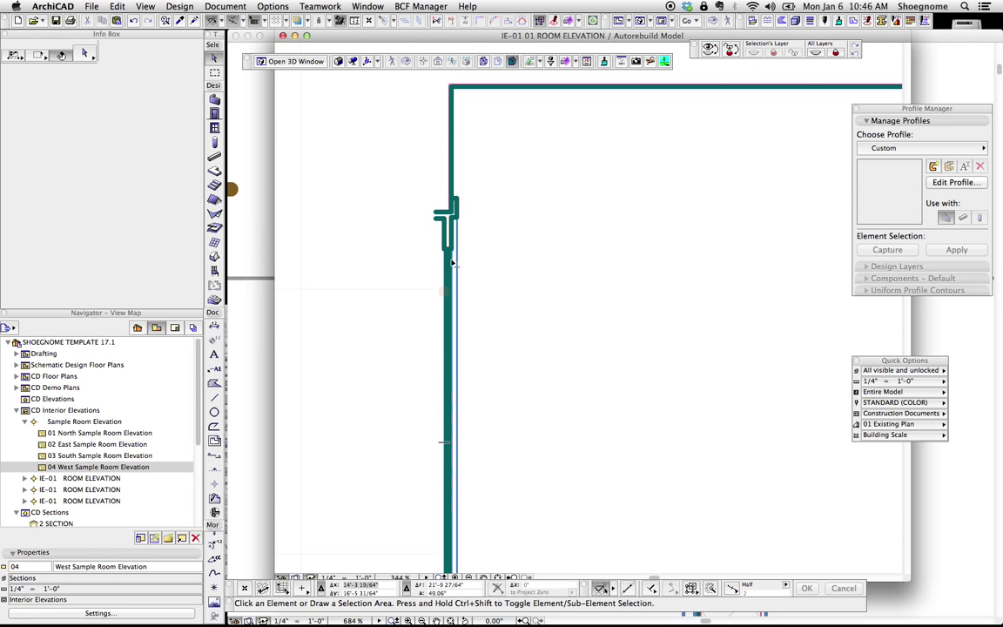
Mark the cut outline at the door head in the IE-01 01 elevation with two short polylines.
{"action": "scroll", "coordinate": [452, 261], "scroll_direction": "up", "scroll_amount": 4}
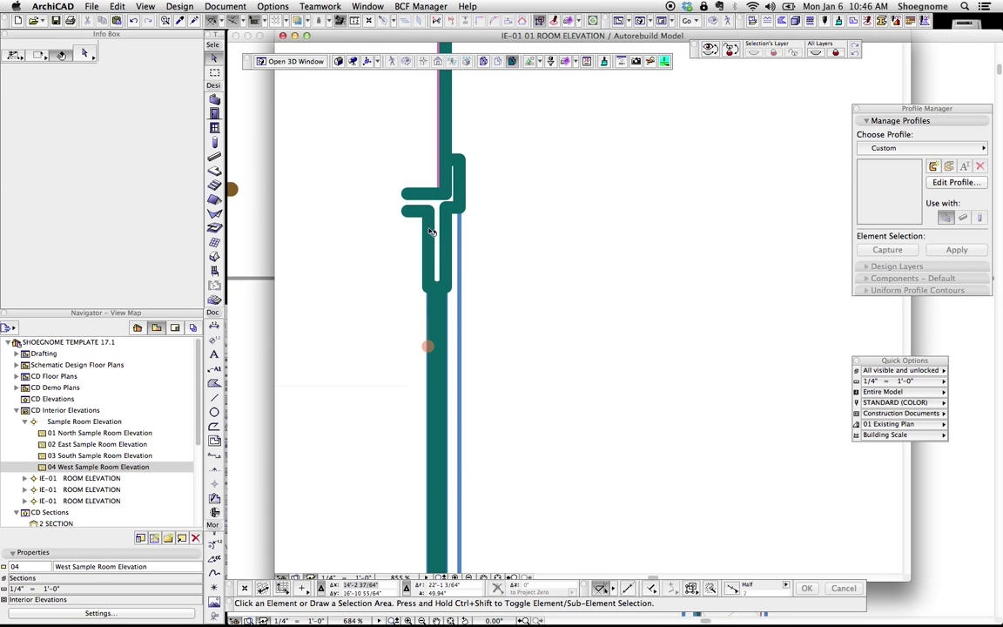
{"action": "key", "text": "p"}
{"action": "left_click", "coordinate": [429, 200]}
{"action": "double_click", "coordinate": [408, 253]}
{"action": "left_click", "coordinate": [396, 203]}
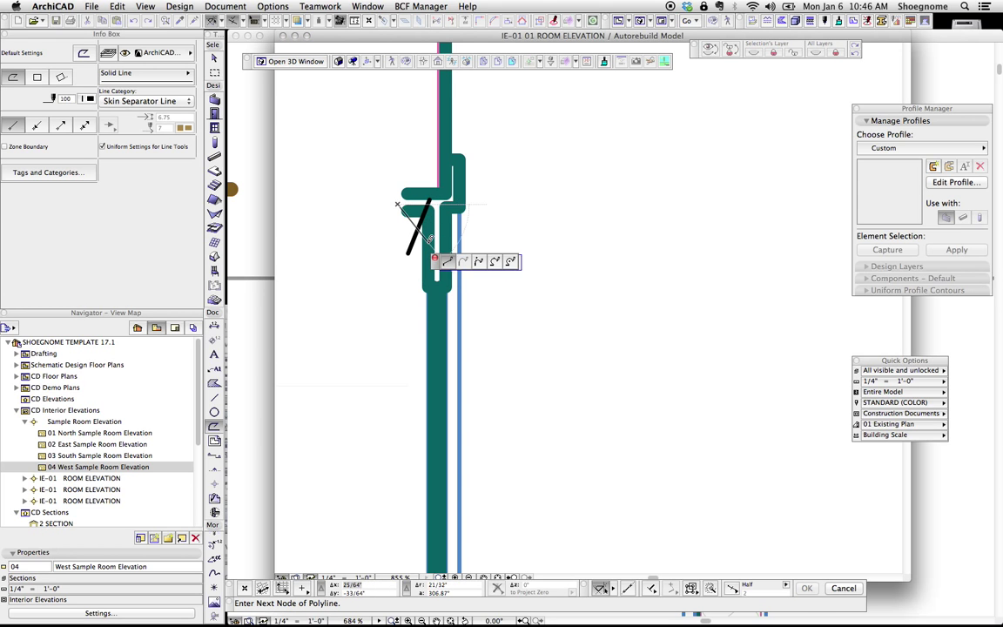
{"action": "double_click", "coordinate": [399, 208]}
{"action": "scroll", "coordinate": [409, 210], "scroll_direction": "down", "scroll_amount": 10}
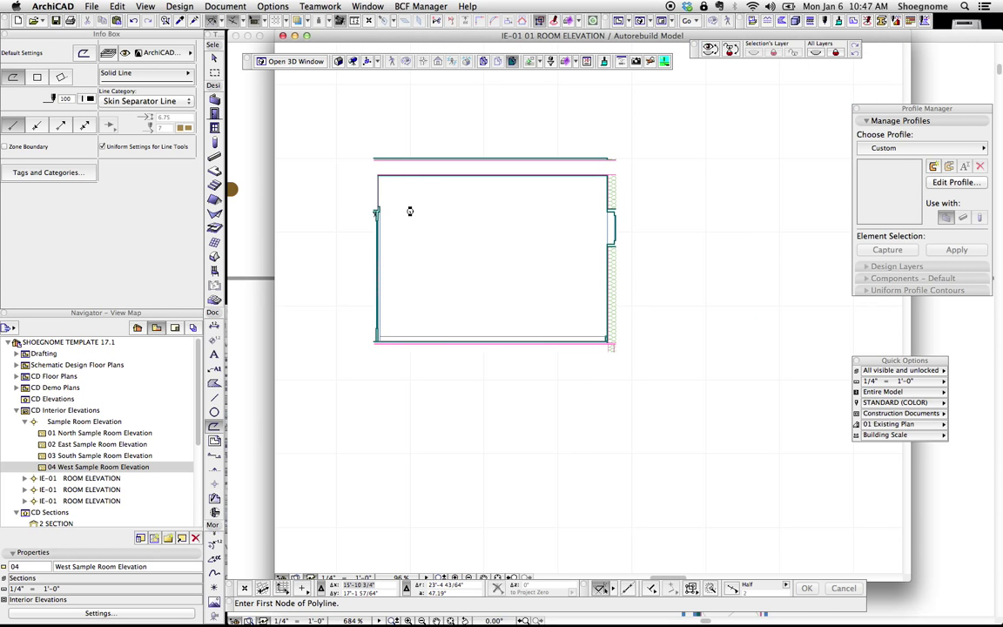
{"action": "scroll", "coordinate": [415, 214], "scroll_direction": "up", "scroll_amount": 2}
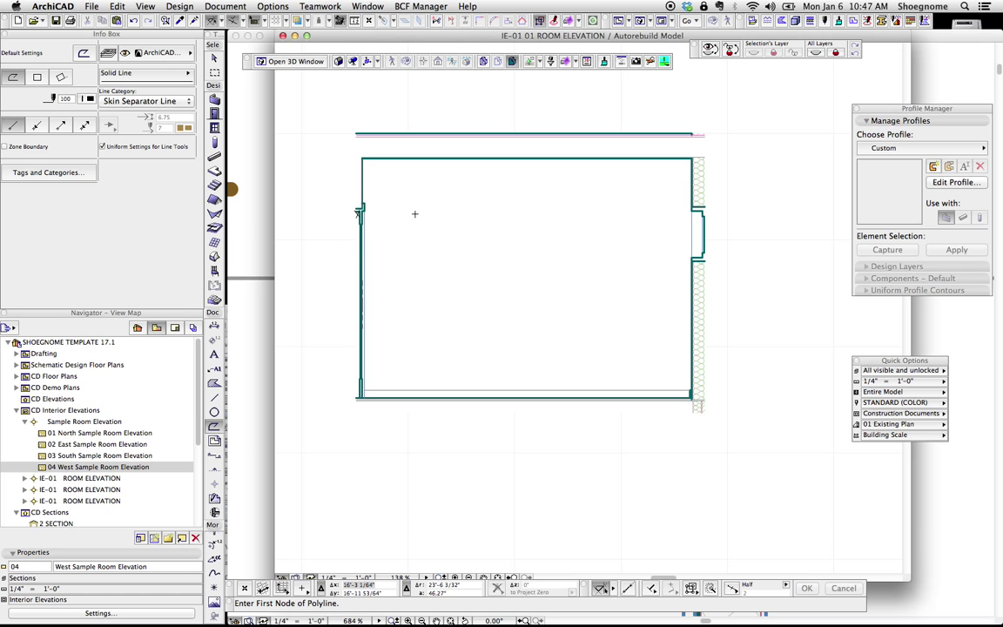
Return to the floor plan, go down to the Main Level and open the 01 North Sample Room elevation.
{"action": "key", "text": "F2"}
{"action": "scroll", "coordinate": [388, 242], "scroll_direction": "down", "scroll_amount": 2}
{"action": "middle_click_drag", "start_coordinate": [427, 239], "coordinate": [679, 199]}
{"action": "scroll", "coordinate": [523, 256], "scroll_direction": "down", "scroll_amount": 5}
{"action": "key", "text": "Escape"}
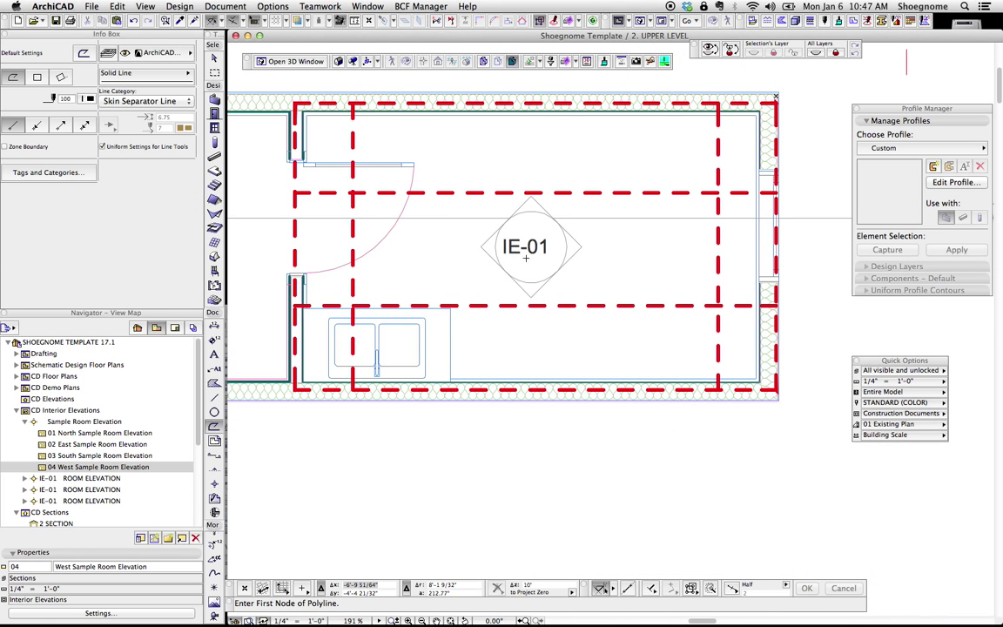
{"action": "key", "text": "super+Down"}
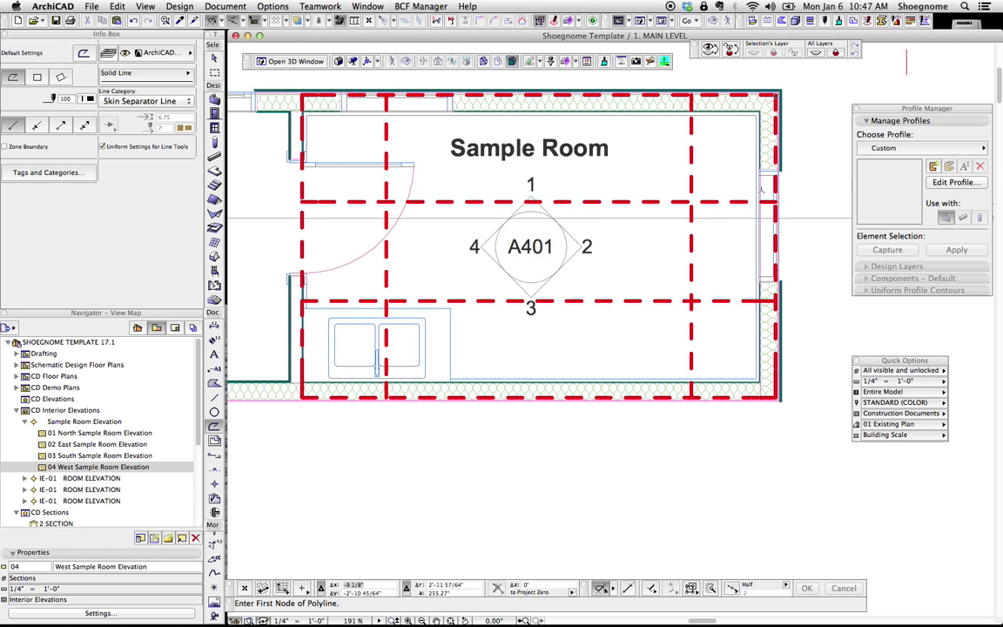
{"action": "key", "text": "w"}
{"action": "left_click", "coordinate": [636, 202]}
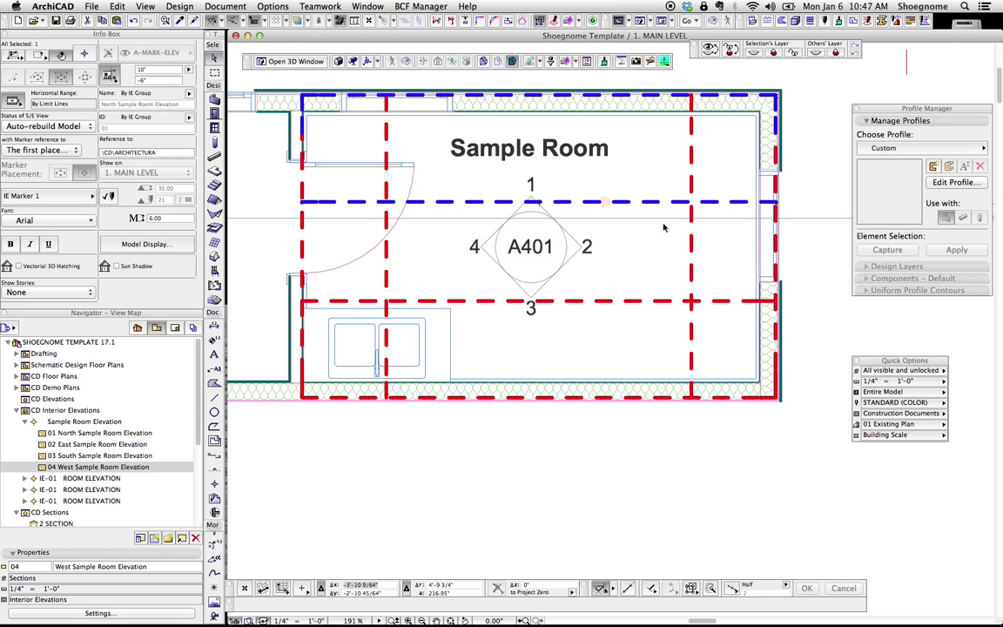
{"action": "right_click", "coordinate": [635, 199]}
{"action": "left_click", "coordinate": [671, 238]}
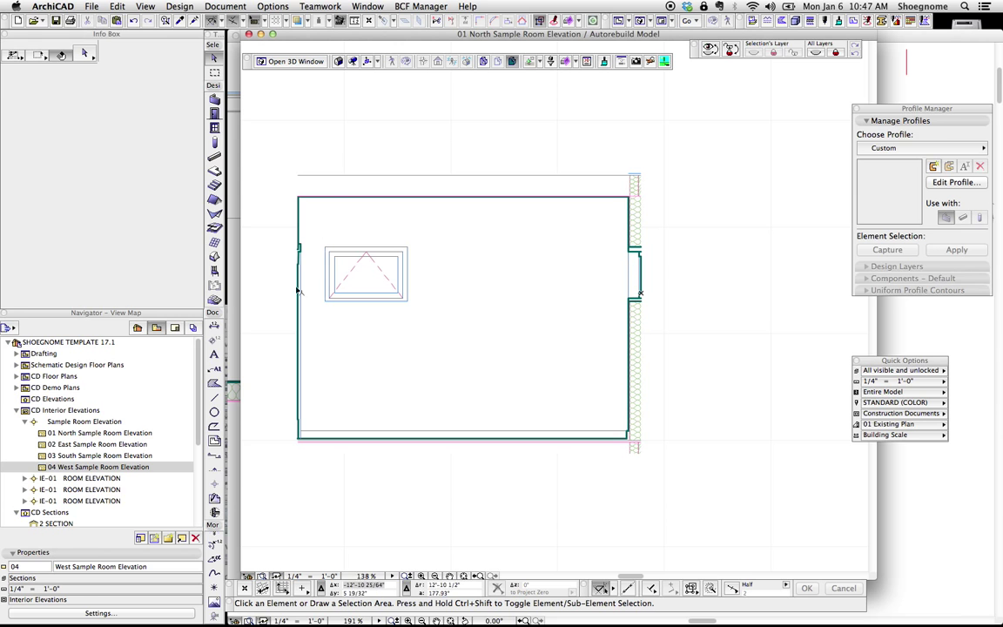
Examine the cut outlines at the door head, the floor and the window opening in the 01 North Sample Room elevation.
{"action": "scroll", "coordinate": [297, 291], "scroll_direction": "up", "scroll_amount": 10}
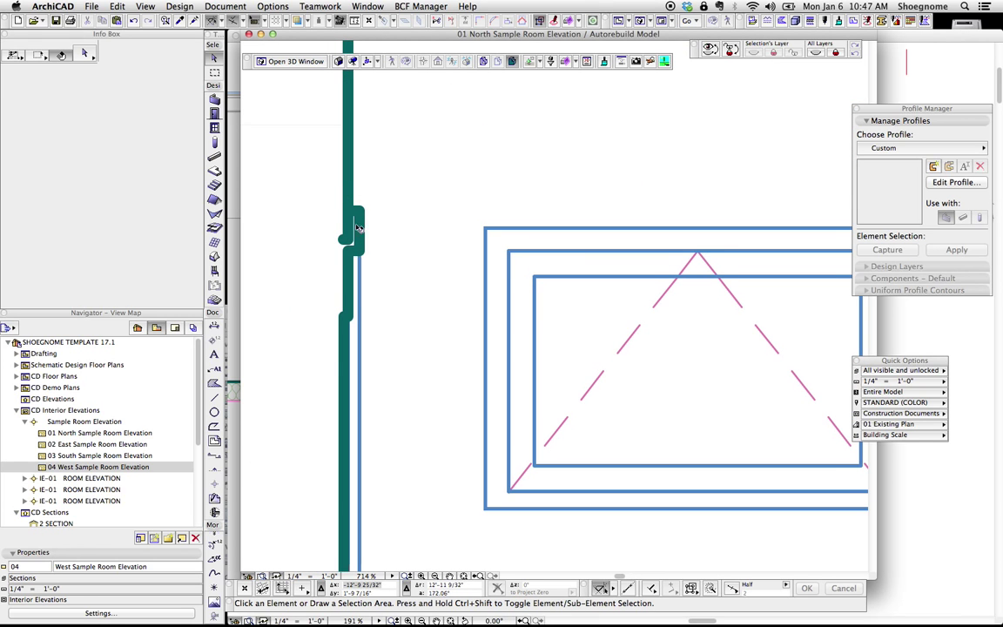
{"action": "scroll", "coordinate": [341, 218], "scroll_direction": "down", "scroll_amount": 6}
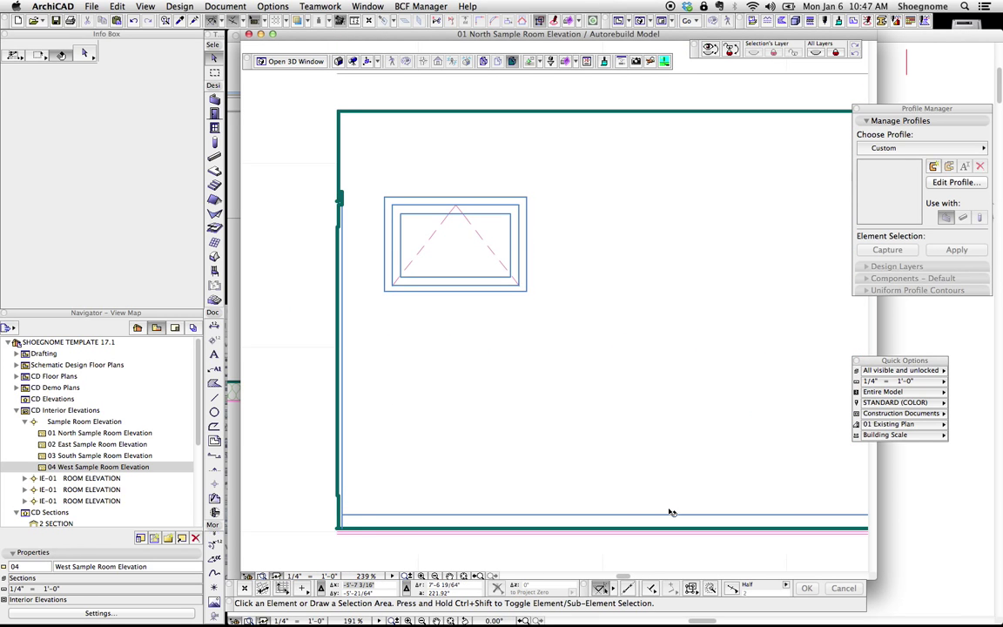
{"action": "middle_click_drag", "start_coordinate": [826, 527], "coordinate": [528, 489]}
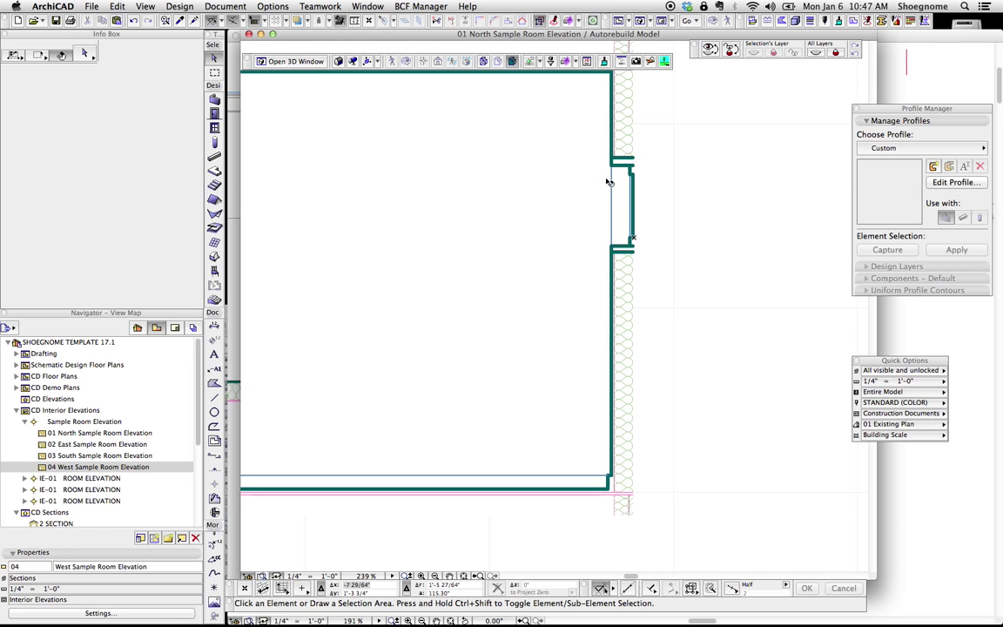
{"action": "scroll", "coordinate": [491, 325], "scroll_direction": "down", "scroll_amount": 1}
{"action": "middle_click_drag", "start_coordinate": [490, 325], "coordinate": [612, 365]}
{"action": "scroll", "coordinate": [515, 374], "scroll_direction": "down", "scroll_amount": 1}
{"action": "scroll", "coordinate": [487, 313], "scroll_direction": "up", "scroll_amount": 1}
{"action": "middle_click_drag", "start_coordinate": [506, 319], "coordinate": [518, 301]}
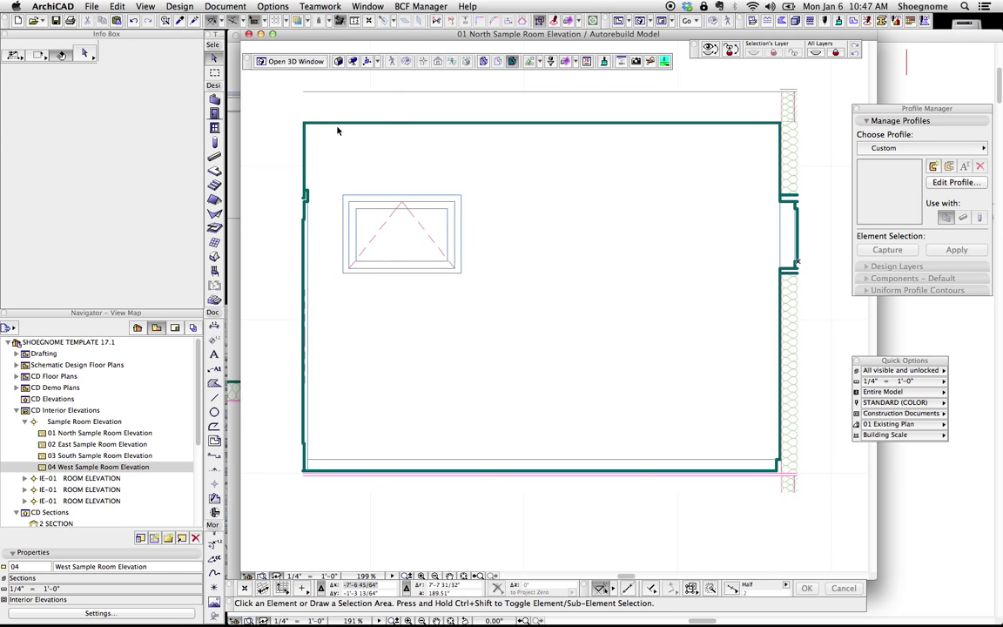
Override the cut fills with No Fill in the Model View Options, keeping skin separator lines shown.
{"action": "left_click", "coordinate": [224, 7]}
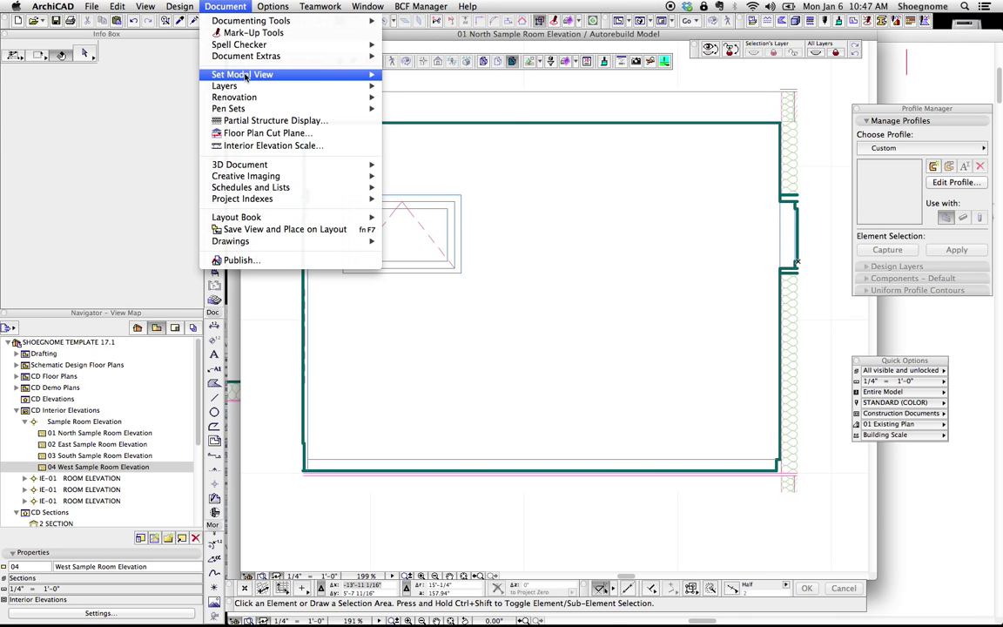
{"action": "mouse_move", "coordinate": [245, 77]}
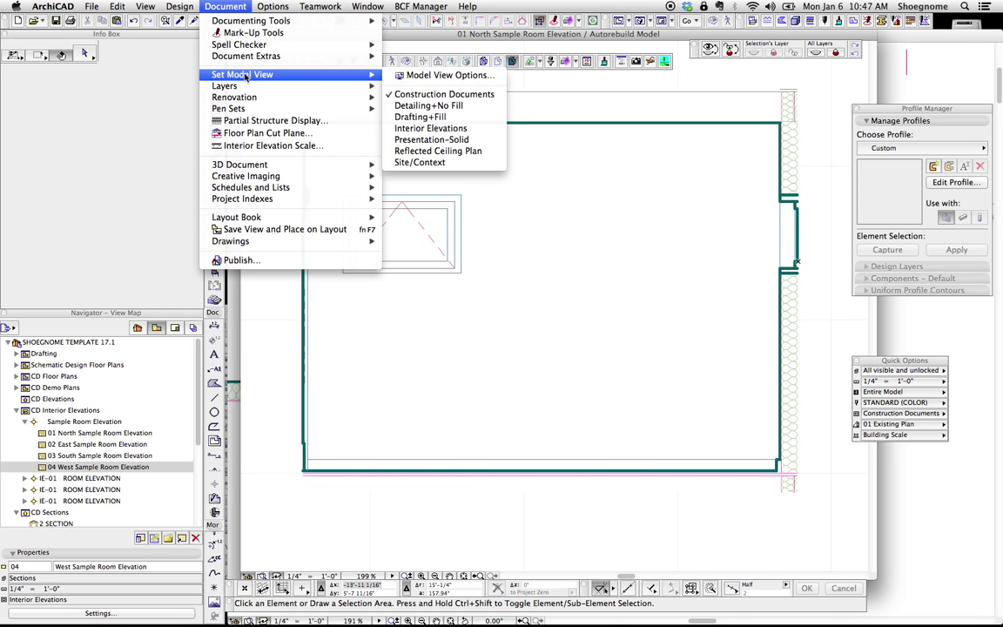
{"action": "left_click", "coordinate": [414, 77]}
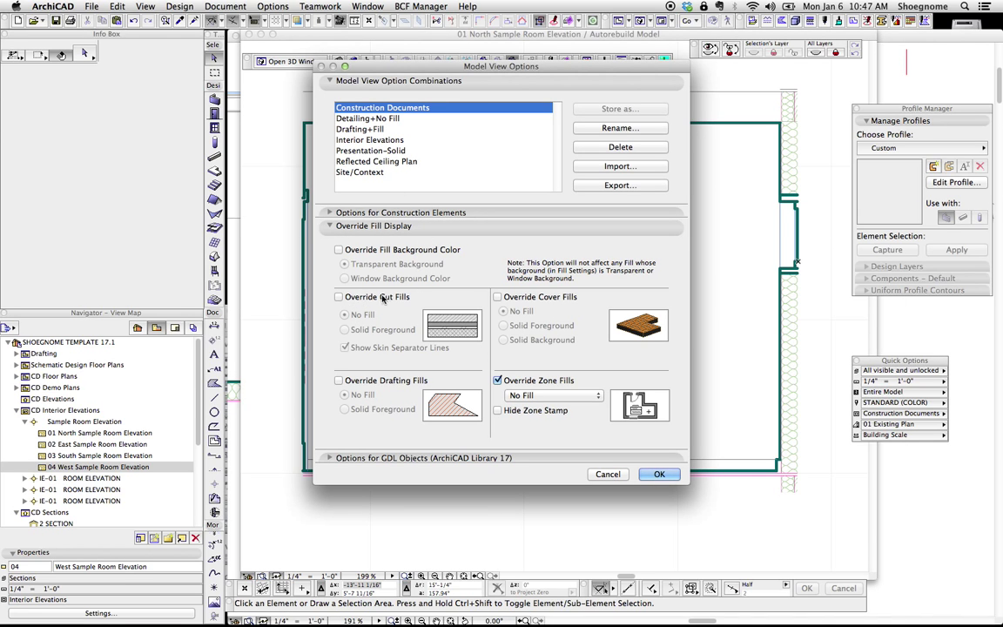
{"action": "left_click", "coordinate": [338, 297]}
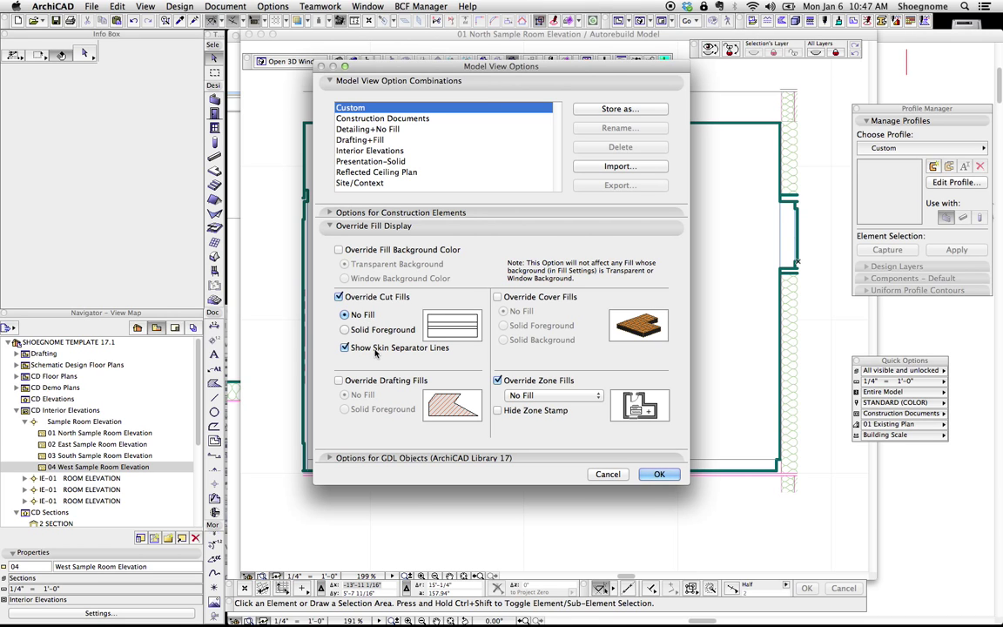
{"action": "left_click", "coordinate": [662, 475]}
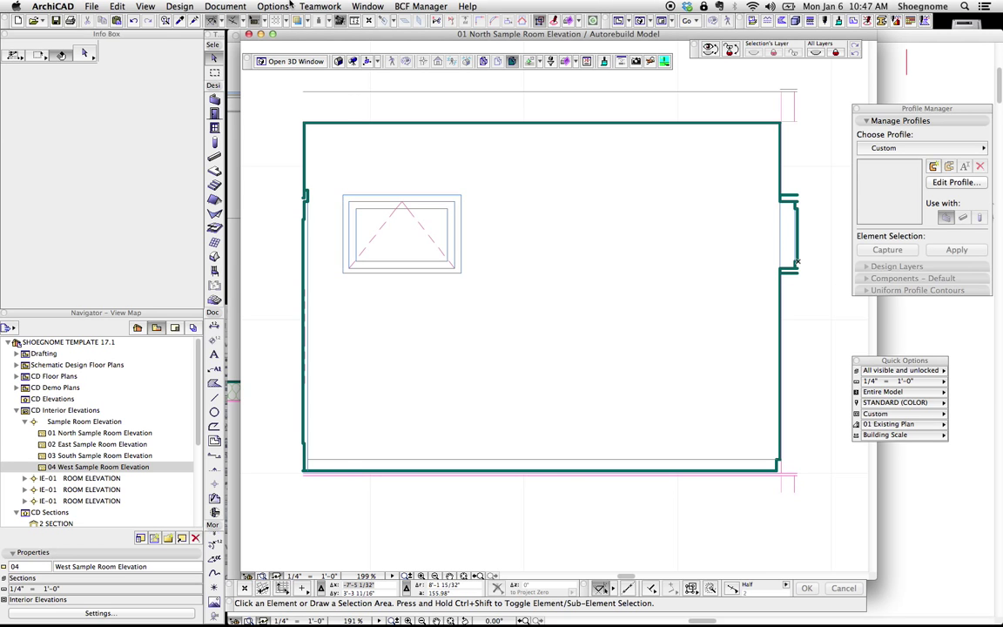
Turn off Show Skin Separator Lines for cut fills in the Model View Options.
{"action": "left_click", "coordinate": [179, 6]}
{"action": "mouse_move", "coordinate": [219, 87]}
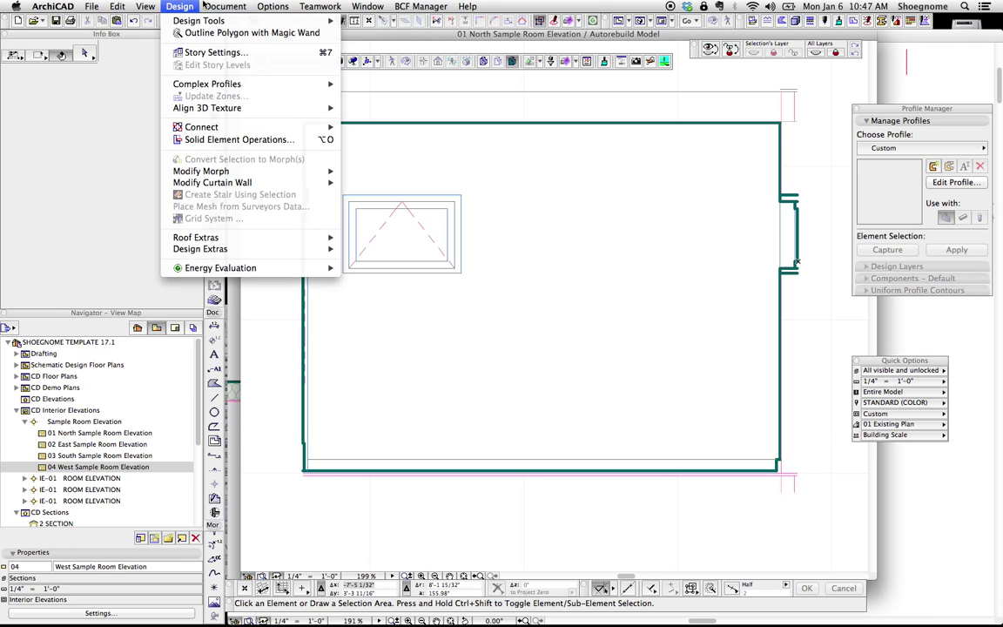
{"action": "mouse_move", "coordinate": [213, 6]}
{"action": "mouse_move", "coordinate": [259, 73]}
{"action": "left_click", "coordinate": [426, 73]}
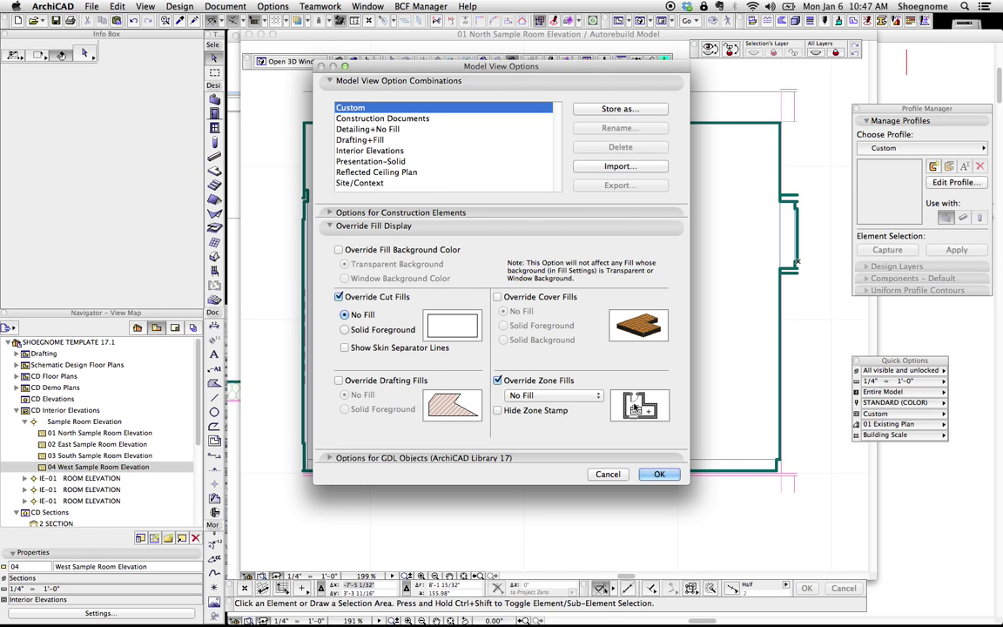
{"action": "left_click", "coordinate": [659, 474]}
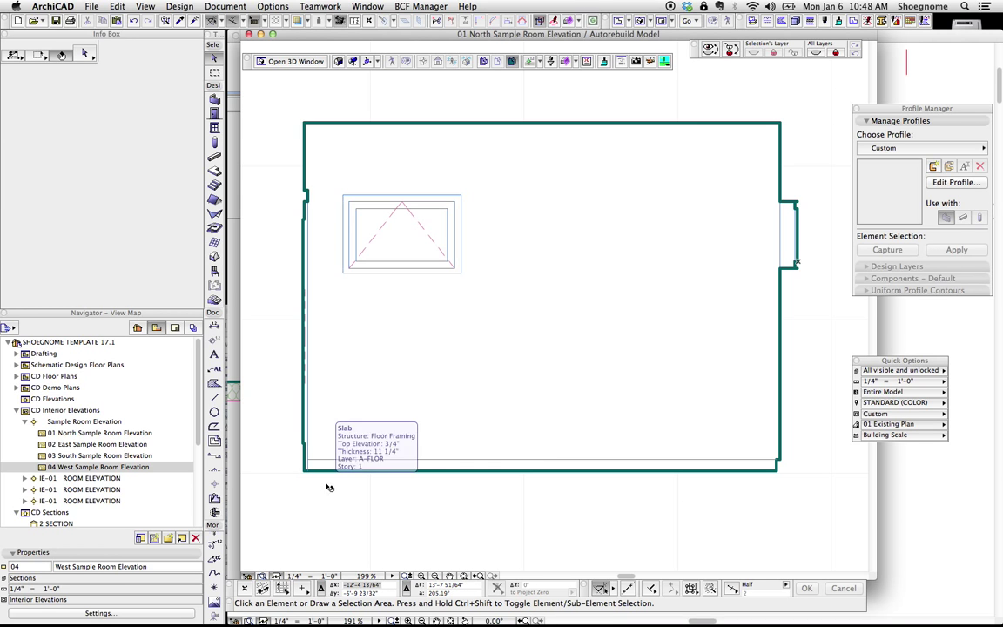
Switch the elevation back to the Construction Documents model view option combination.
{"action": "scroll", "coordinate": [329, 487], "scroll_direction": "down", "scroll_amount": 3}
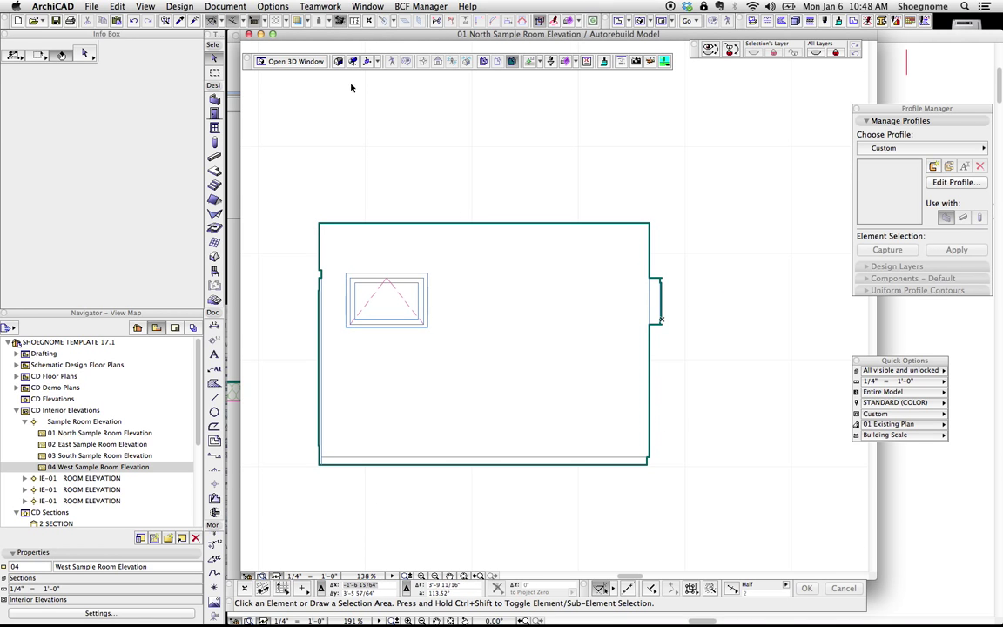
{"action": "left_click", "coordinate": [886, 414]}
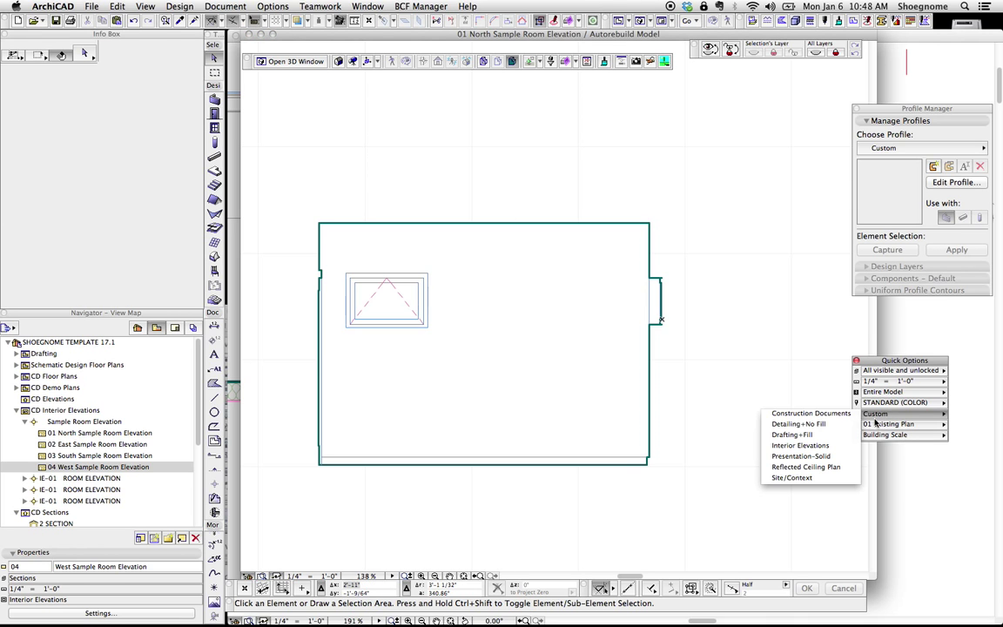
{"action": "left_click", "coordinate": [809, 413]}
{"action": "scroll", "coordinate": [528, 336], "scroll_direction": "up", "scroll_amount": 3}
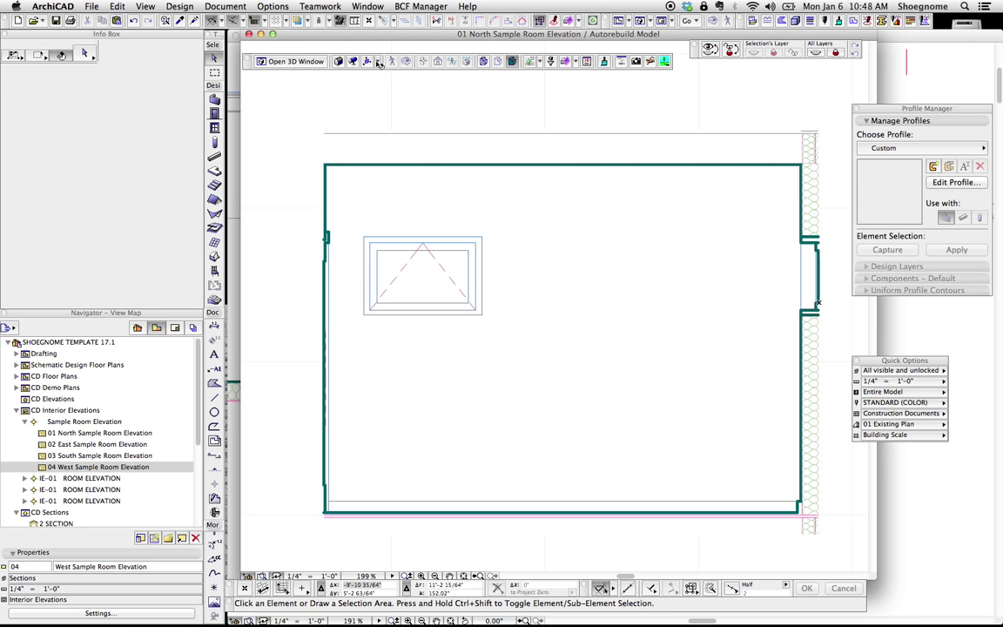
Review the override fill settings of the Interior Elevations model view option combination and apply it to the North elevation.
{"action": "left_click", "coordinate": [224, 6]}
{"action": "mouse_move", "coordinate": [331, 74]}
{"action": "left_click", "coordinate": [433, 77]}
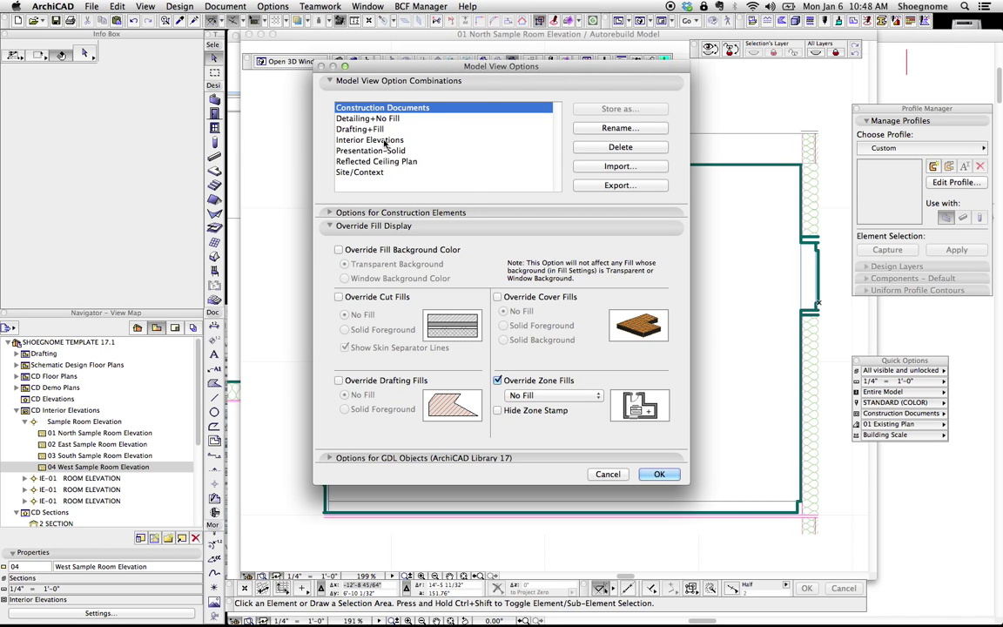
{"action": "left_click", "coordinate": [374, 140]}
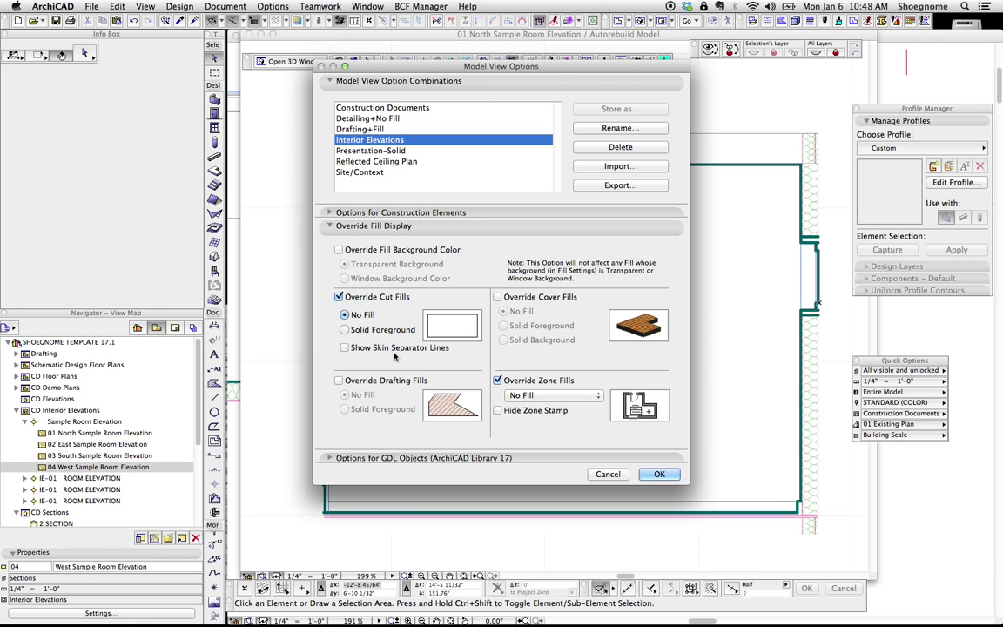
{"action": "left_click", "coordinate": [329, 214]}
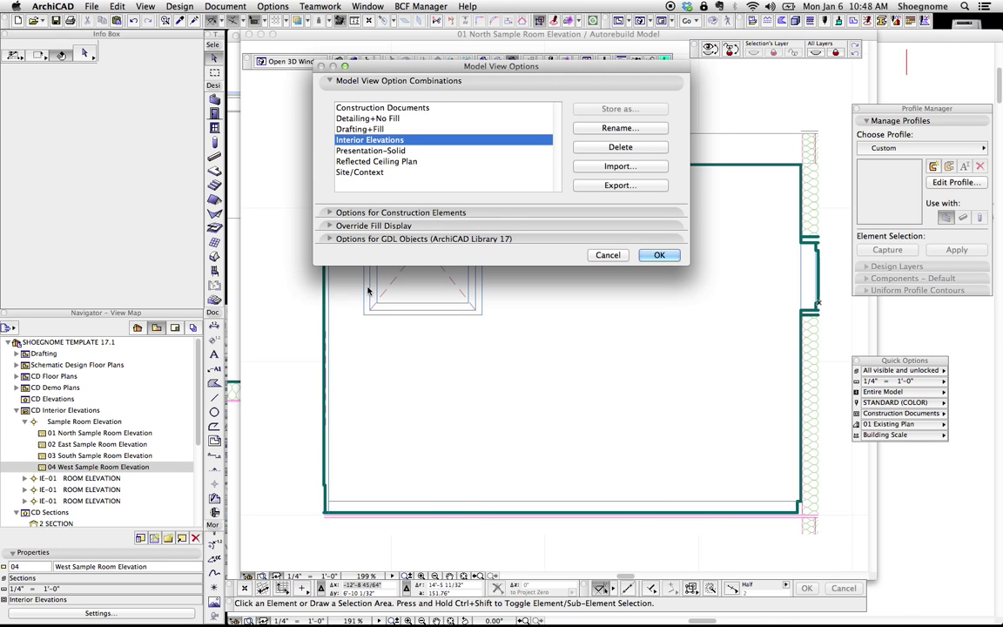
{"action": "left_click", "coordinate": [331, 226]}
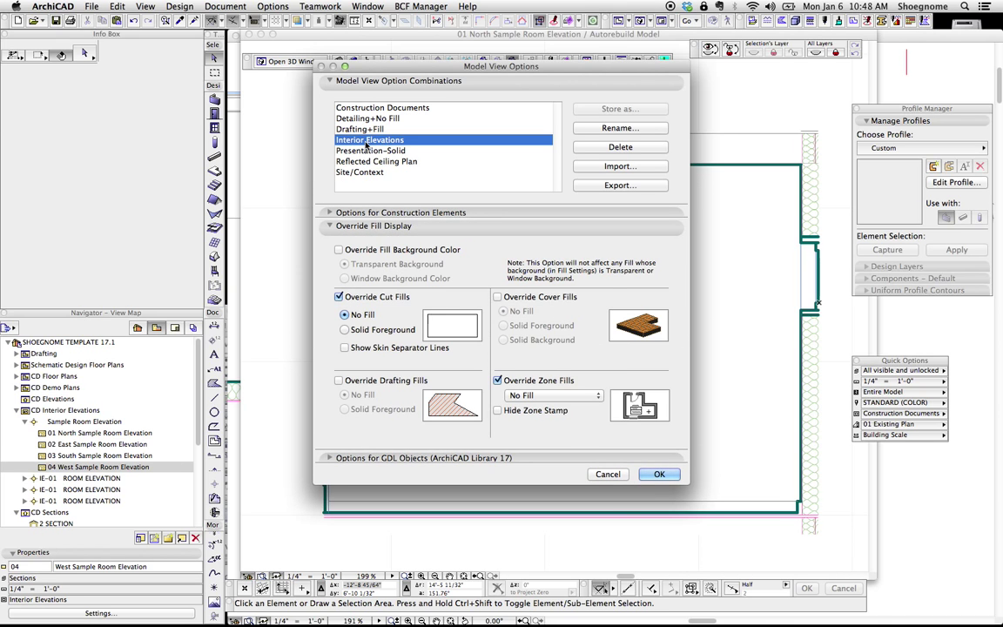
{"action": "left_click", "coordinate": [659, 473]}
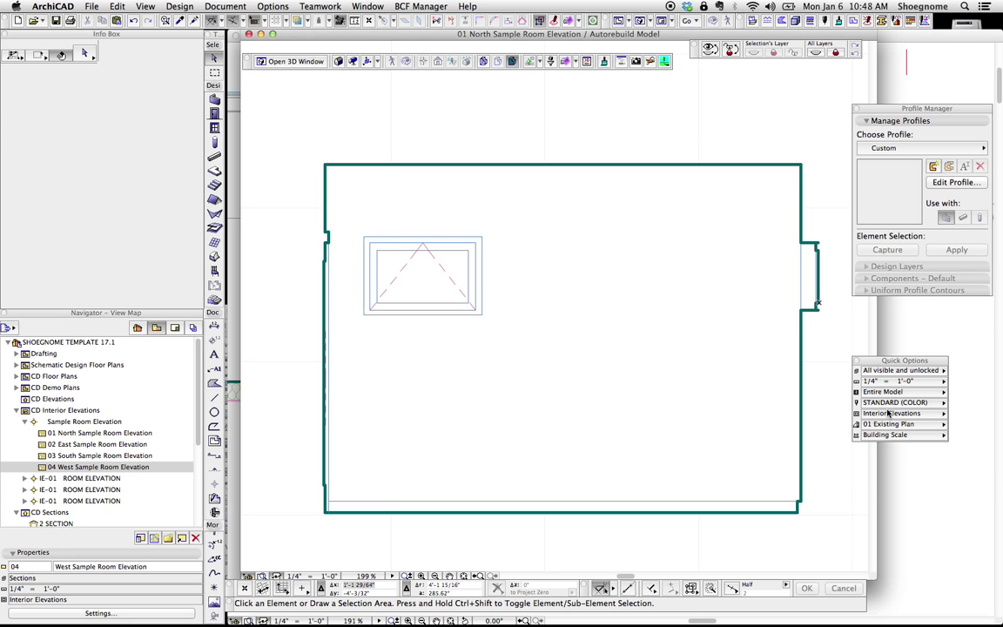
{"action": "left_click", "coordinate": [889, 412]}
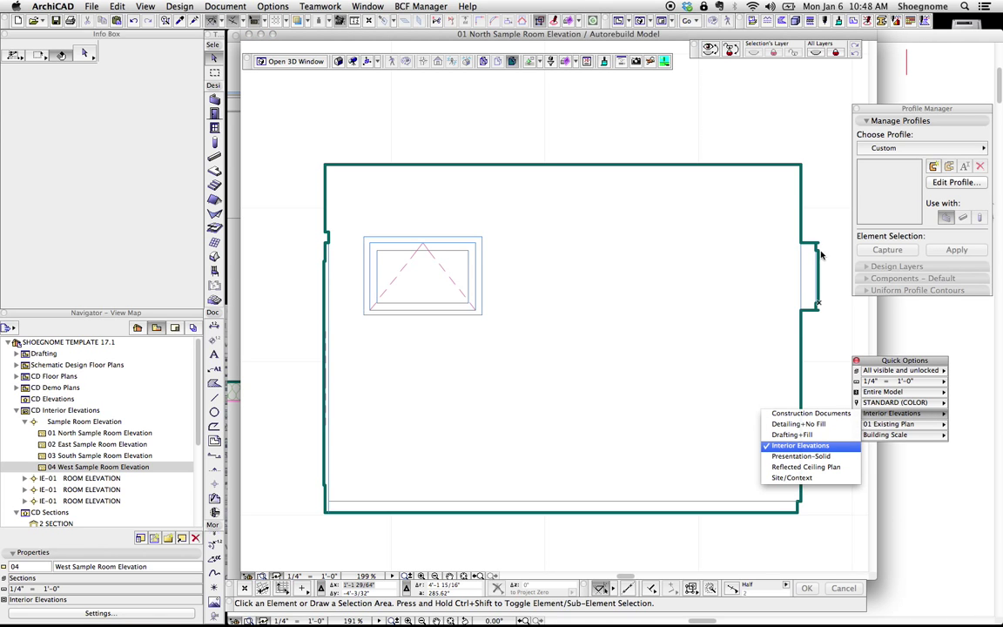
{"action": "left_click", "coordinate": [820, 253]}
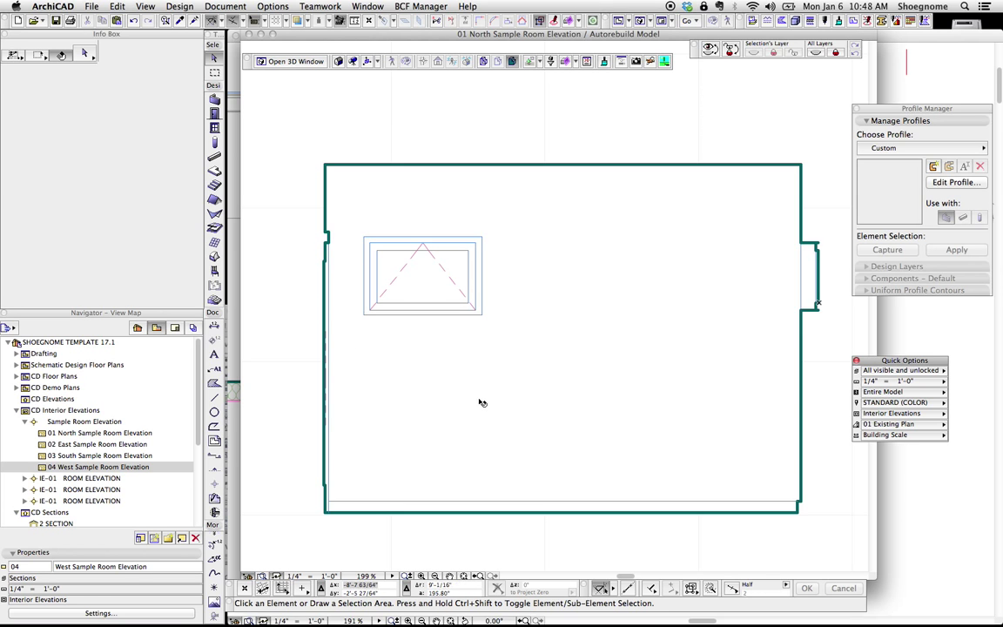
Return to the Main Level plan and open the 04 West Sample Room elevation to examine the cut outline at the sink cabinet.
{"action": "key", "text": "F2"}
{"action": "left_click", "coordinate": [394, 281]}
{"action": "left_click", "coordinate": [386, 276]}
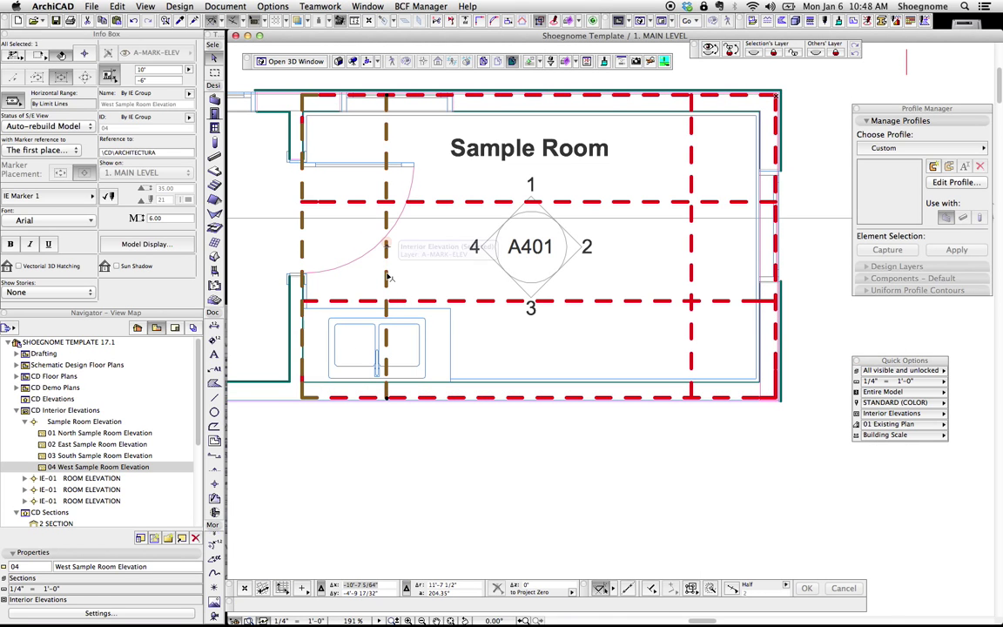
{"action": "right_click", "coordinate": [390, 182]}
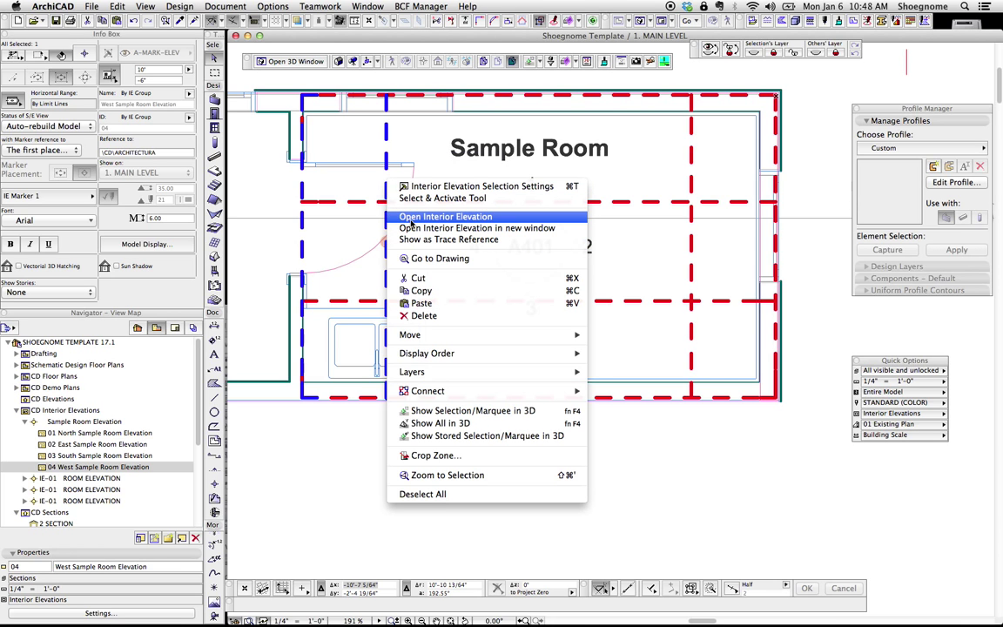
{"action": "left_click", "coordinate": [411, 221]}
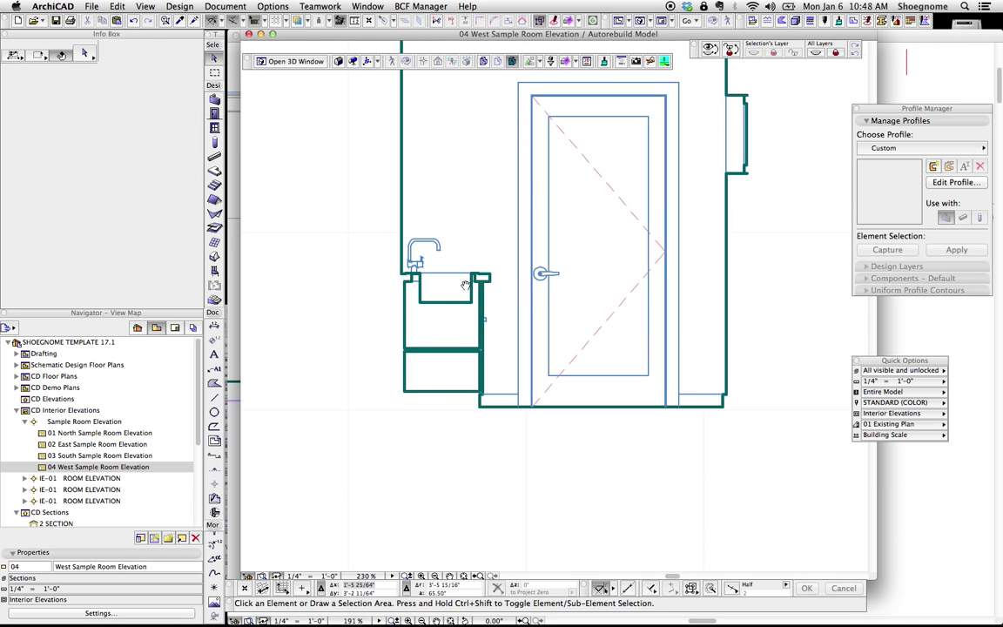
{"action": "middle_click_drag", "start_coordinate": [445, 306], "coordinate": [445, 370]}
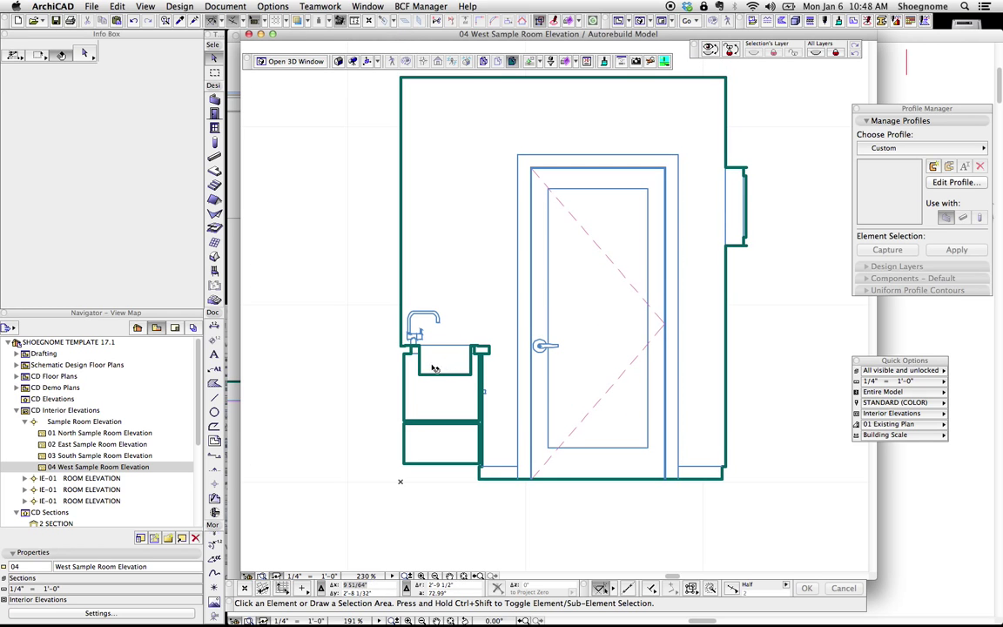
{"action": "scroll", "coordinate": [460, 483], "scroll_direction": "up", "scroll_amount": 3}
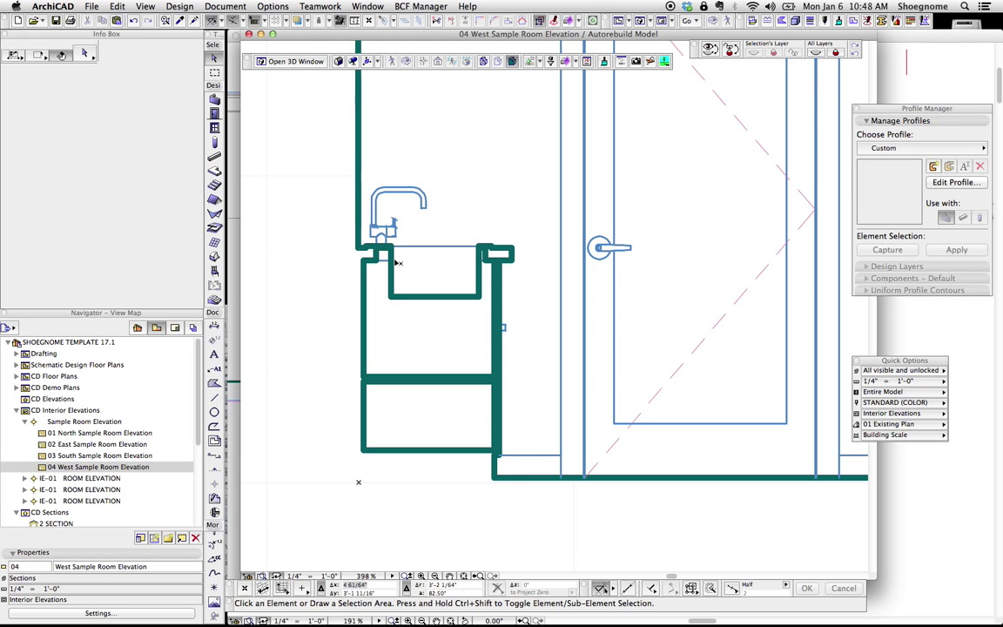
Switch the West Sample Room elevation to the STANDARD (BLACK) pen set.
{"action": "left_click", "coordinate": [894, 402]}
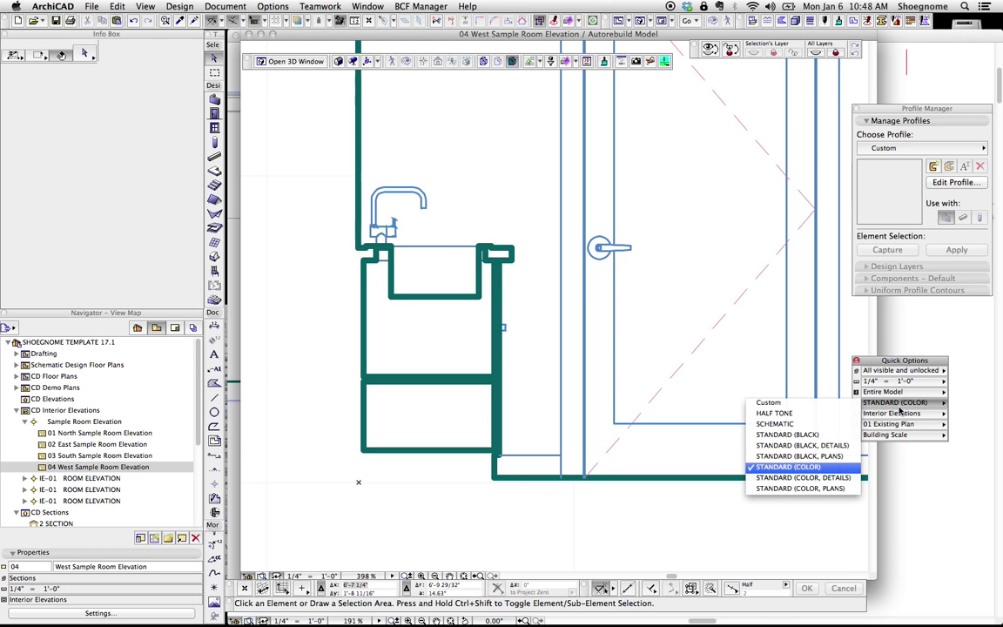
{"action": "left_click", "coordinate": [789, 434]}
{"action": "scroll", "coordinate": [627, 313], "scroll_direction": "down", "scroll_amount": 3}
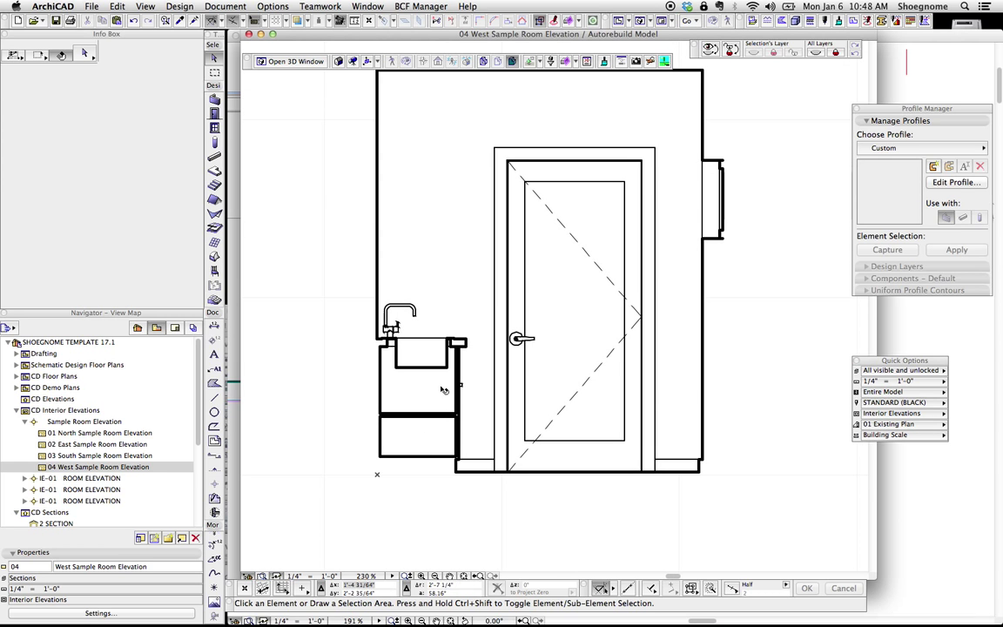
Go to the Upper Level floor plan and open the IE-01 04 room elevation from its limit line.
{"action": "key", "text": "F2"}
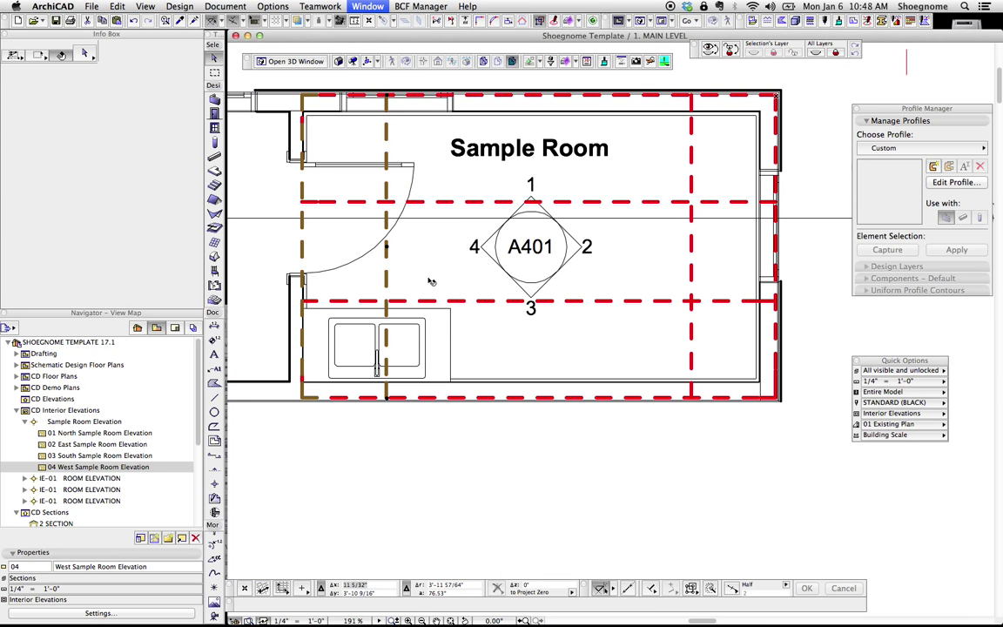
{"action": "left_click", "coordinate": [353, 290]}
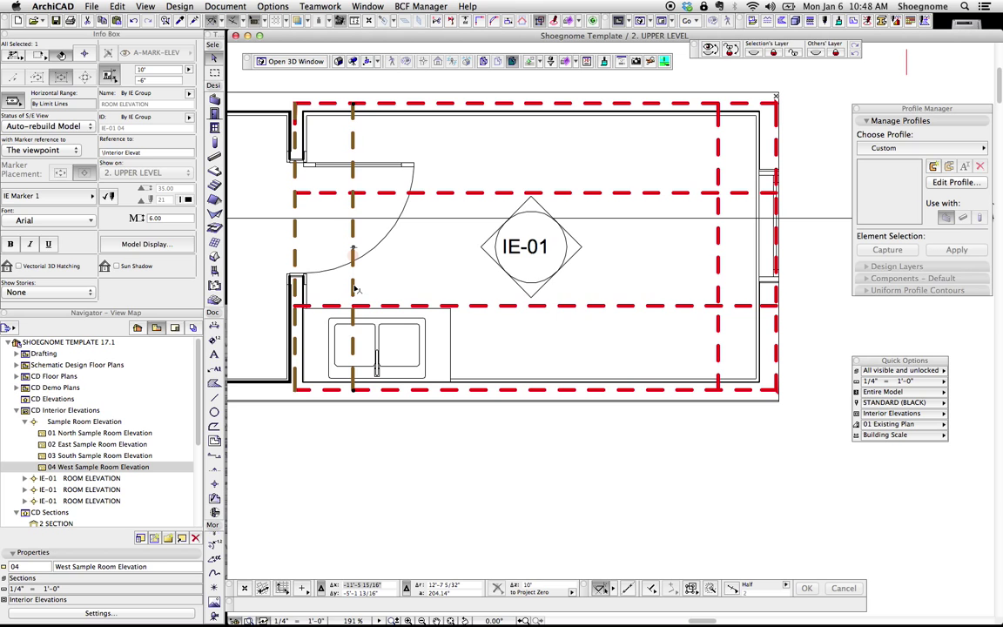
{"action": "right_click", "coordinate": [292, 285]}
{"action": "left_click", "coordinate": [369, 321]}
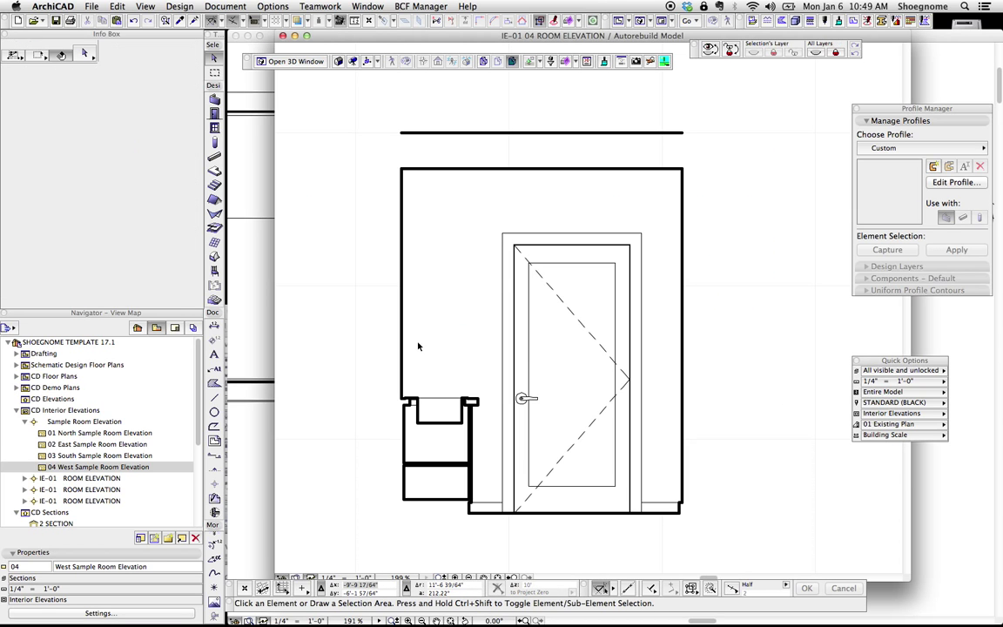
Switch the IE-01 04 elevation to the STANDARD (COLOR) pen set and the Construction Documents model view option combination.
{"action": "scroll", "coordinate": [418, 348], "scroll_direction": "up", "scroll_amount": 5}
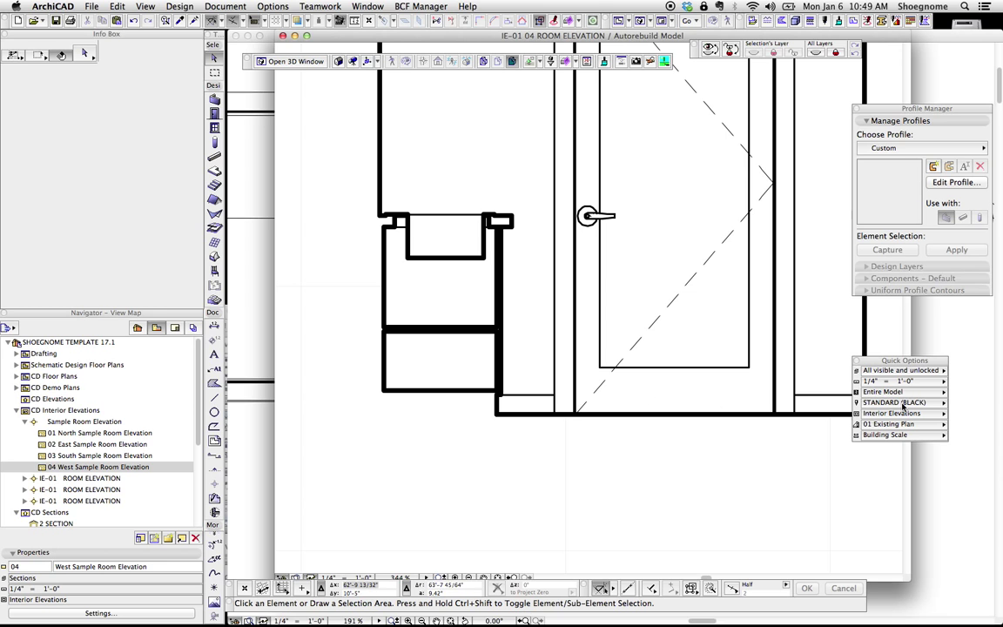
{"action": "left_click", "coordinate": [902, 405]}
{"action": "left_click", "coordinate": [805, 479]}
{"action": "left_click", "coordinate": [901, 413]}
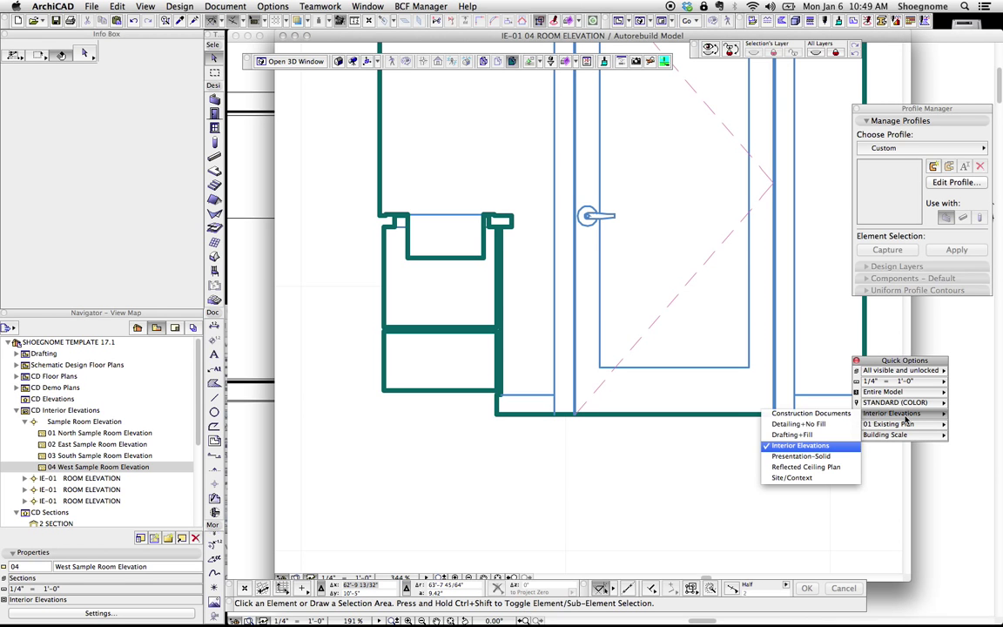
{"action": "left_click", "coordinate": [810, 412]}
{"action": "scroll", "coordinate": [420, 417], "scroll_direction": "up", "scroll_amount": 3}
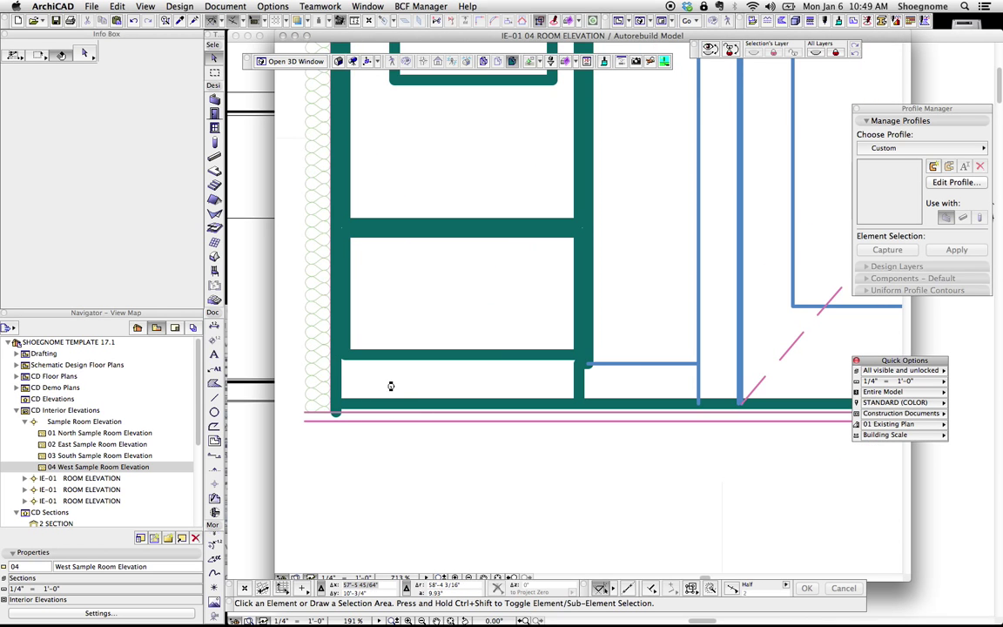
{"action": "scroll", "coordinate": [391, 386], "scroll_direction": "down", "scroll_amount": 1}
{"action": "middle_click_drag", "start_coordinate": [473, 287], "coordinate": [499, 374]}
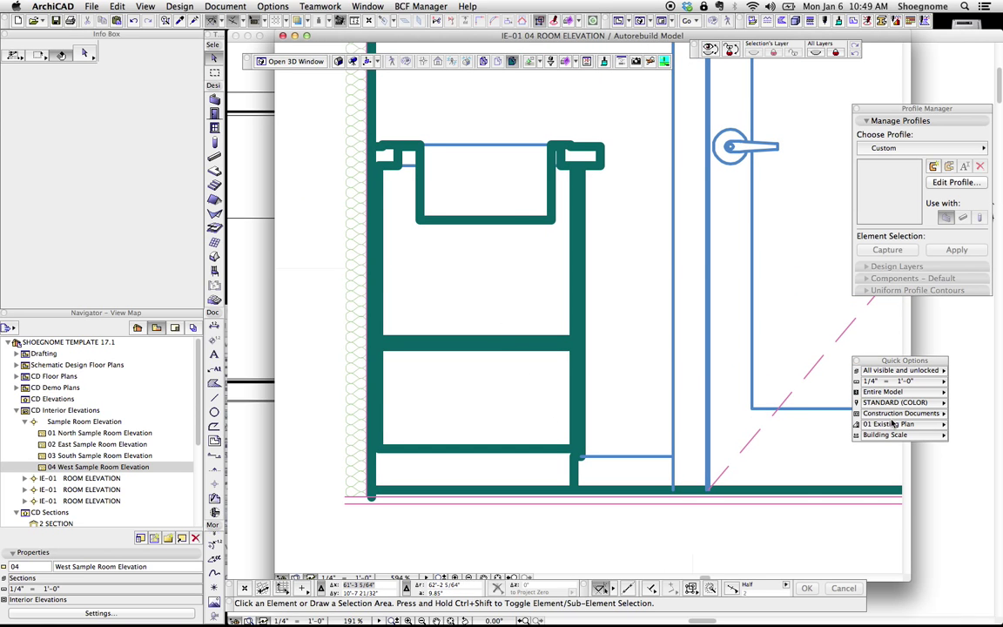
Turn off True Line Weight temporarily to inspect the floor slab beneath the sink cabinet, and turn it back on.
{"action": "left_click", "coordinate": [891, 414]}
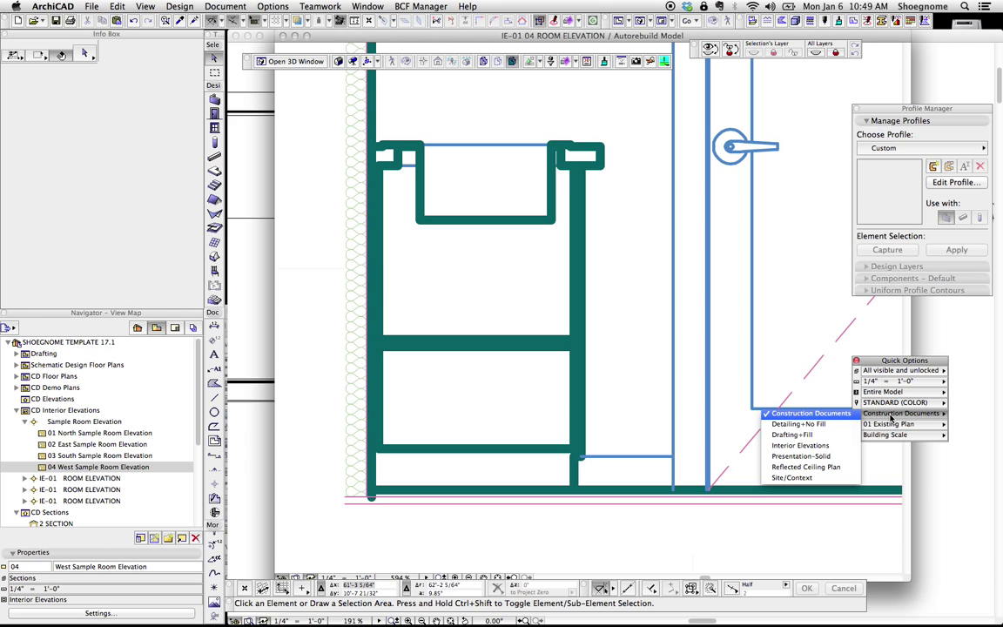
{"action": "left_click", "coordinate": [523, 497]}
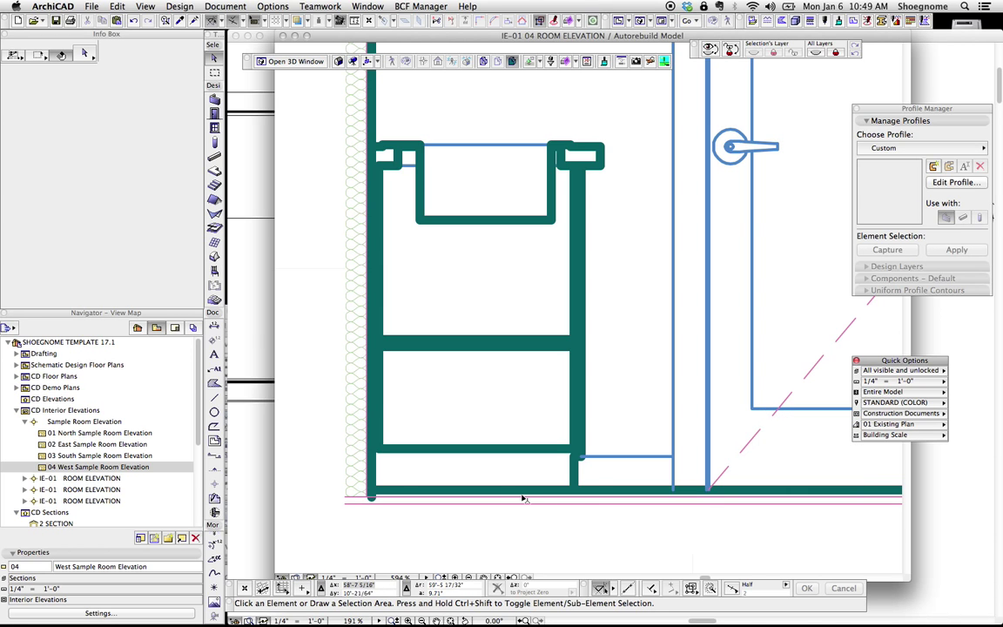
{"action": "right_click", "coordinate": [311, 445]}
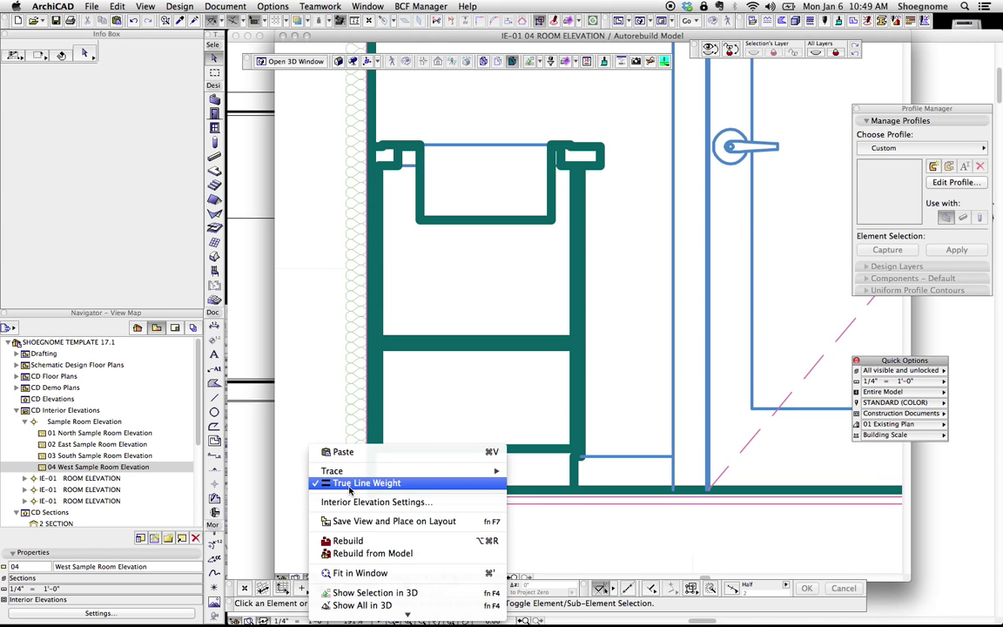
{"action": "left_click", "coordinate": [349, 484]}
{"action": "scroll", "coordinate": [540, 496], "scroll_direction": "up", "scroll_amount": 5}
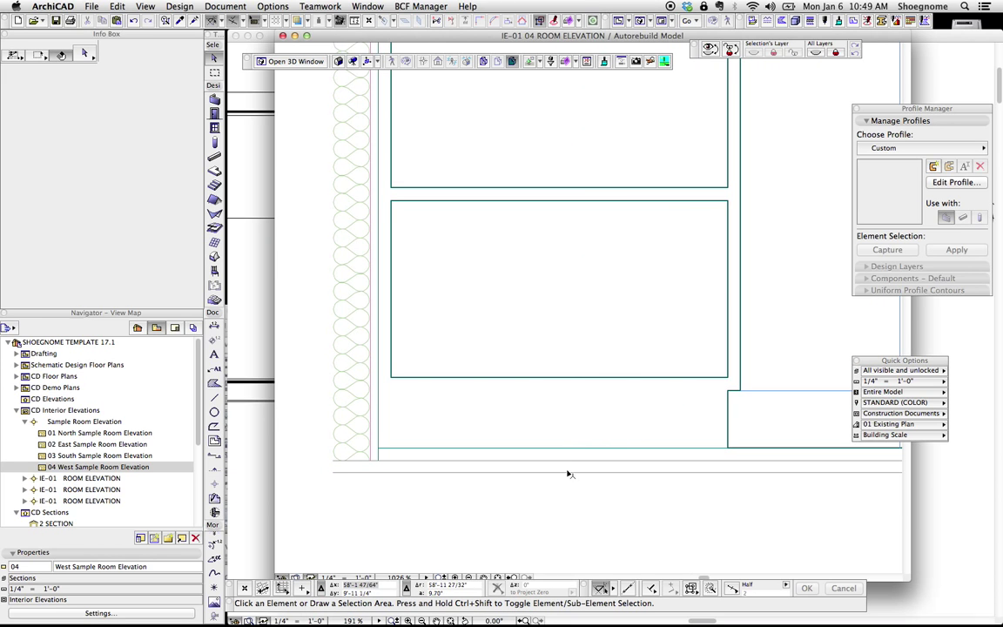
{"action": "left_click", "coordinate": [434, 452]}
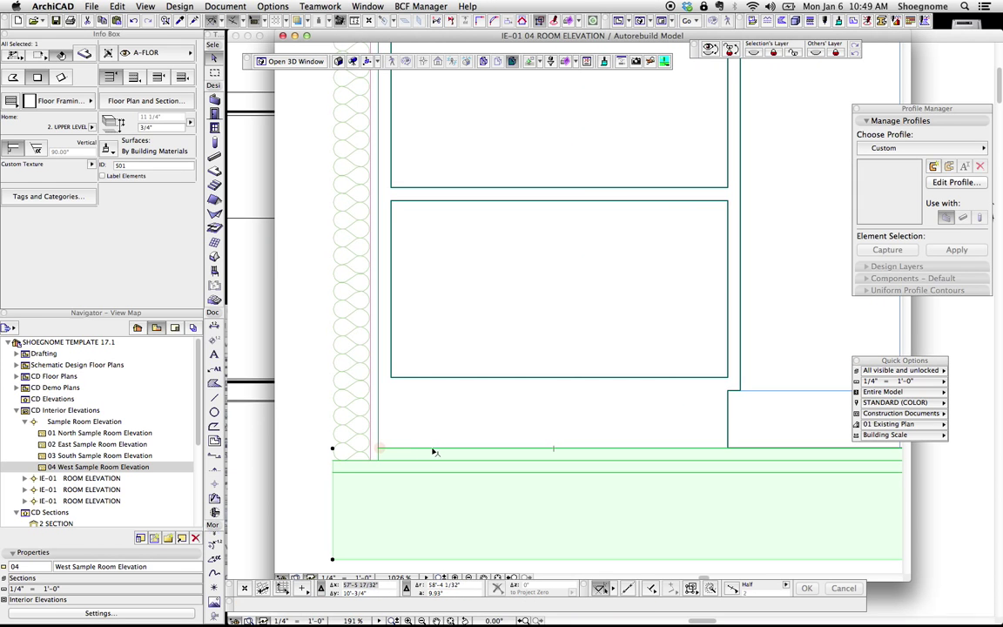
{"action": "left_click", "coordinate": [450, 434], "text": "shift"}
{"action": "key", "text": "Escape"}
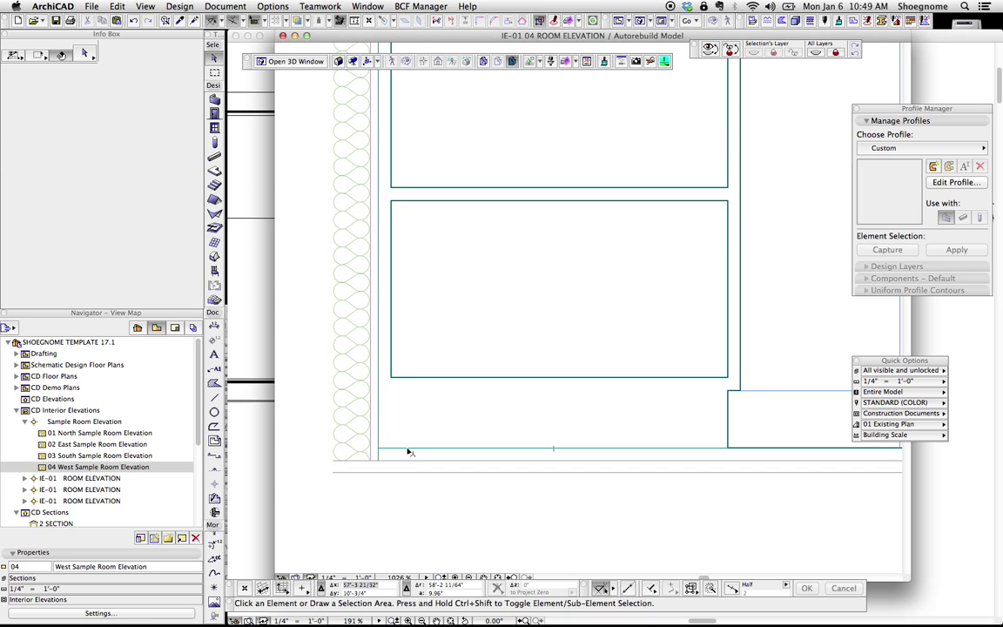
{"action": "right_click", "coordinate": [306, 420]}
{"action": "left_click", "coordinate": [339, 447]}
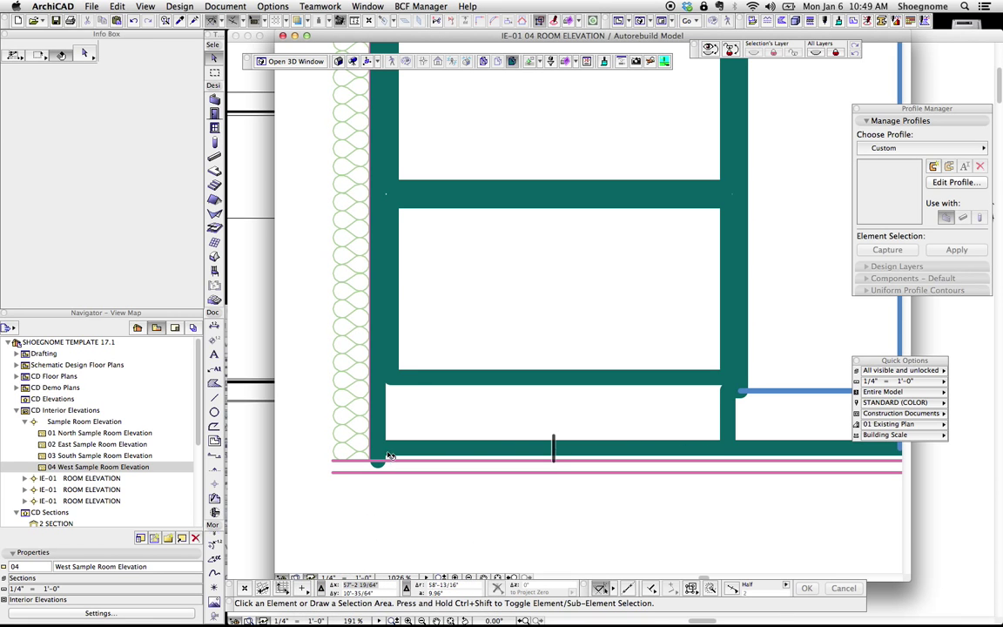
Override cut fills with No Fill and turn off Show Skin Separator Lines in the Model View Options.
{"action": "scroll", "coordinate": [389, 456], "scroll_direction": "down", "scroll_amount": 2}
{"action": "scroll", "coordinate": [389, 456], "scroll_direction": "down", "scroll_amount": 2}
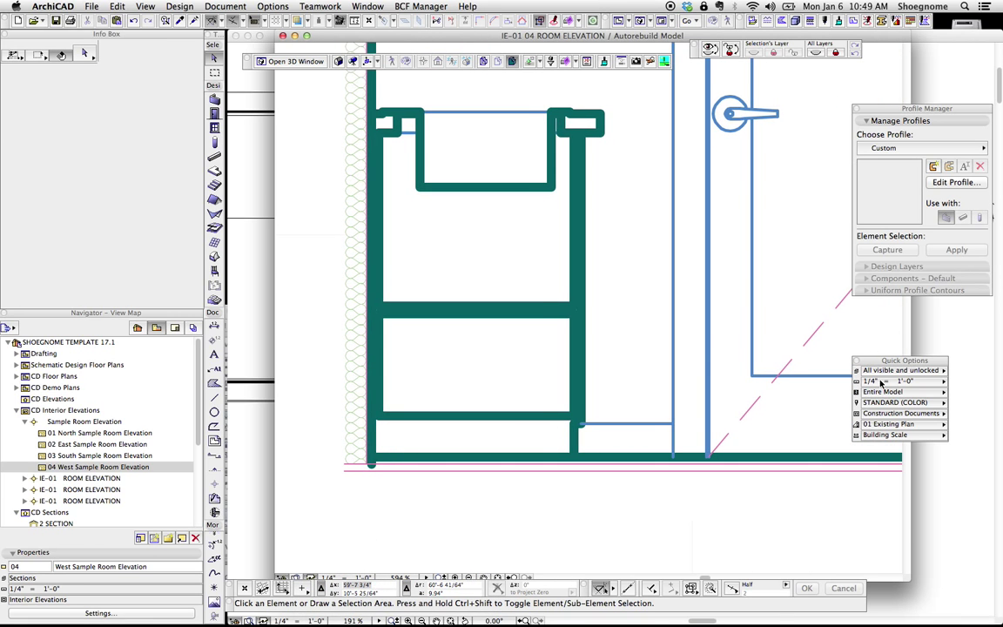
{"action": "left_click", "coordinate": [180, 6]}
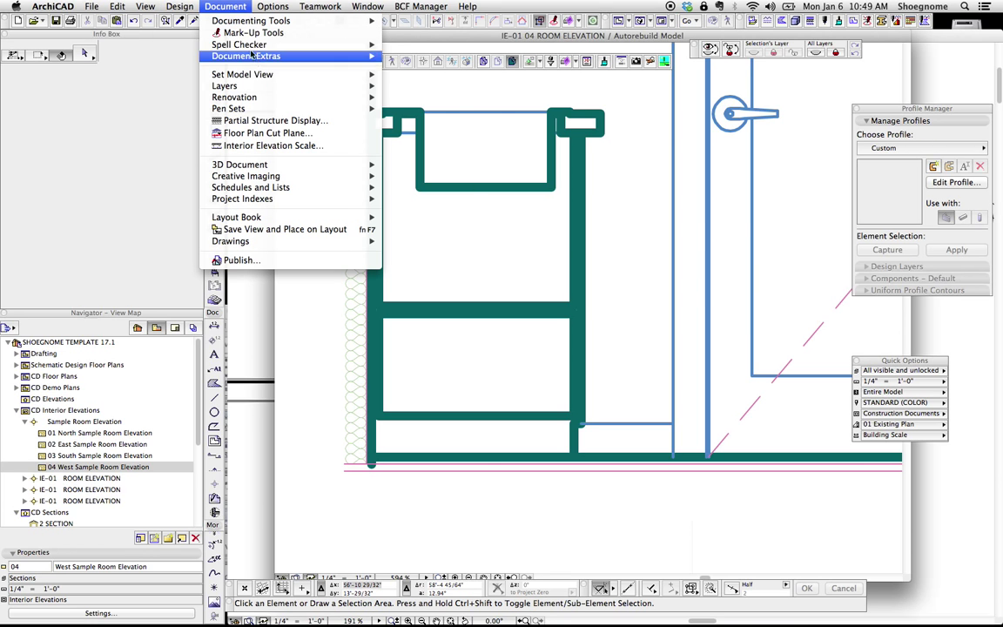
{"action": "mouse_move", "coordinate": [269, 81]}
{"action": "left_click", "coordinate": [409, 76]}
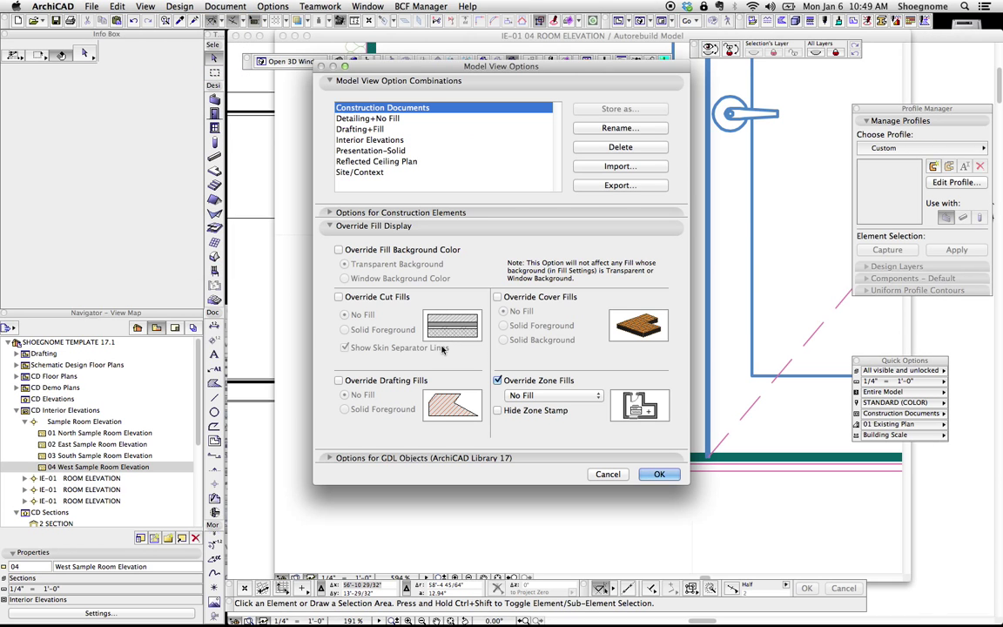
{"action": "left_click", "coordinate": [339, 297]}
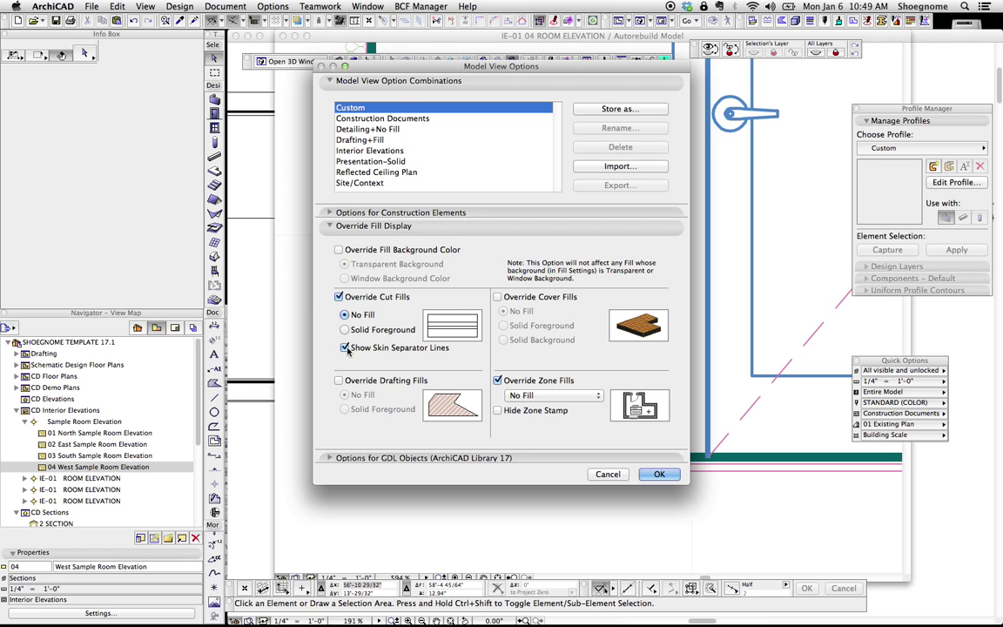
{"action": "left_click", "coordinate": [345, 348]}
{"action": "left_click", "coordinate": [641, 474]}
Examine the cut outlines around the room elevation and select the floor slab above the room to identify the stray line.
{"action": "scroll", "coordinate": [644, 444], "scroll_direction": "up", "scroll_amount": 5}
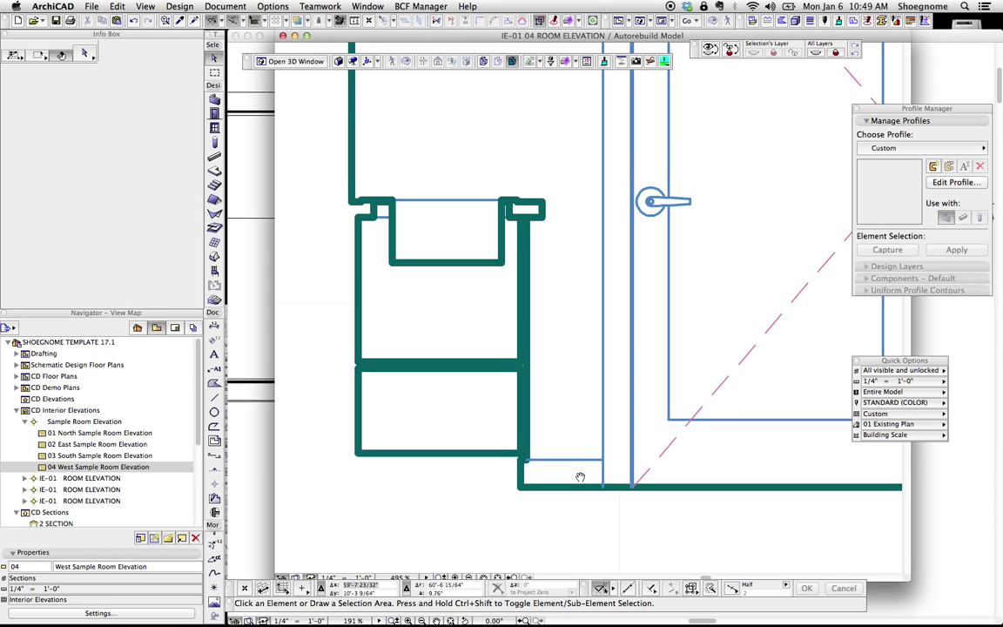
{"action": "middle_click_drag", "start_coordinate": [599, 466], "coordinate": [473, 471]}
{"action": "scroll", "coordinate": [479, 466], "scroll_direction": "down", "scroll_amount": 2}
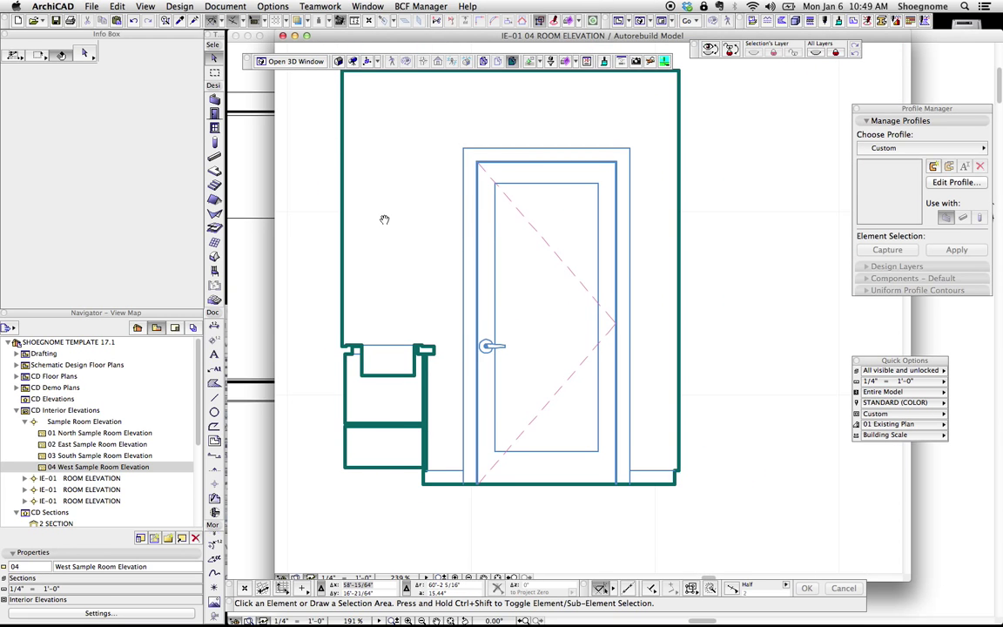
{"action": "middle_click_drag", "start_coordinate": [385, 220], "coordinate": [396, 251]}
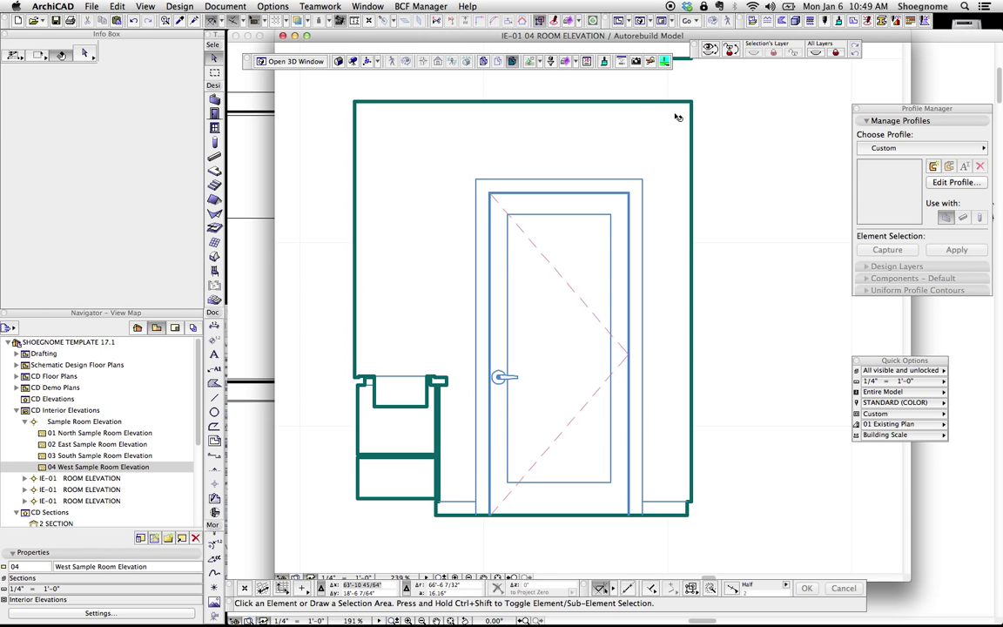
{"action": "scroll", "coordinate": [696, 121], "scroll_direction": "down", "scroll_amount": 2}
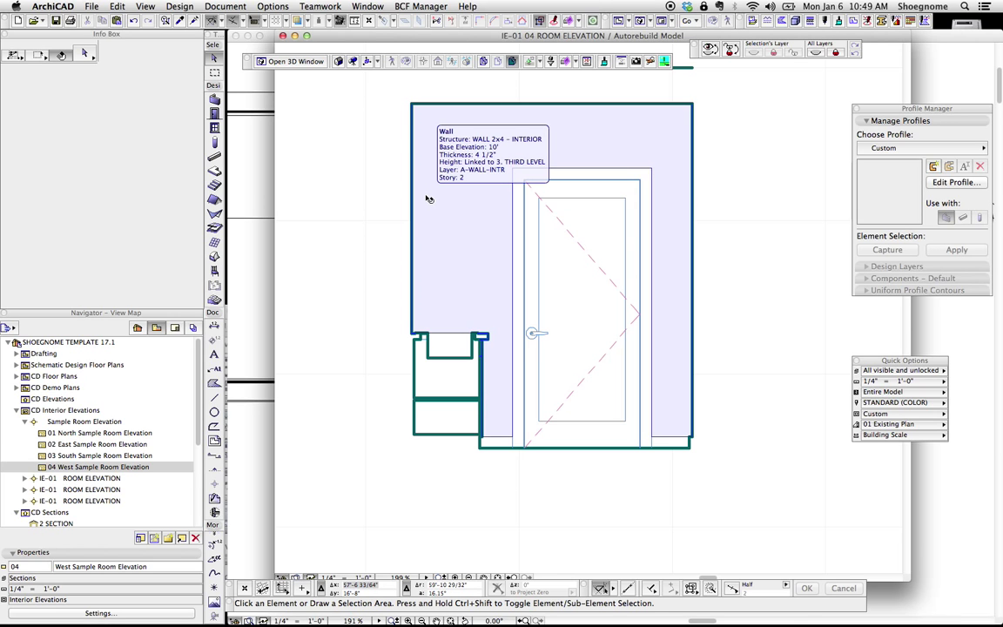
{"action": "scroll", "coordinate": [440, 213], "scroll_direction": "down", "scroll_amount": 1}
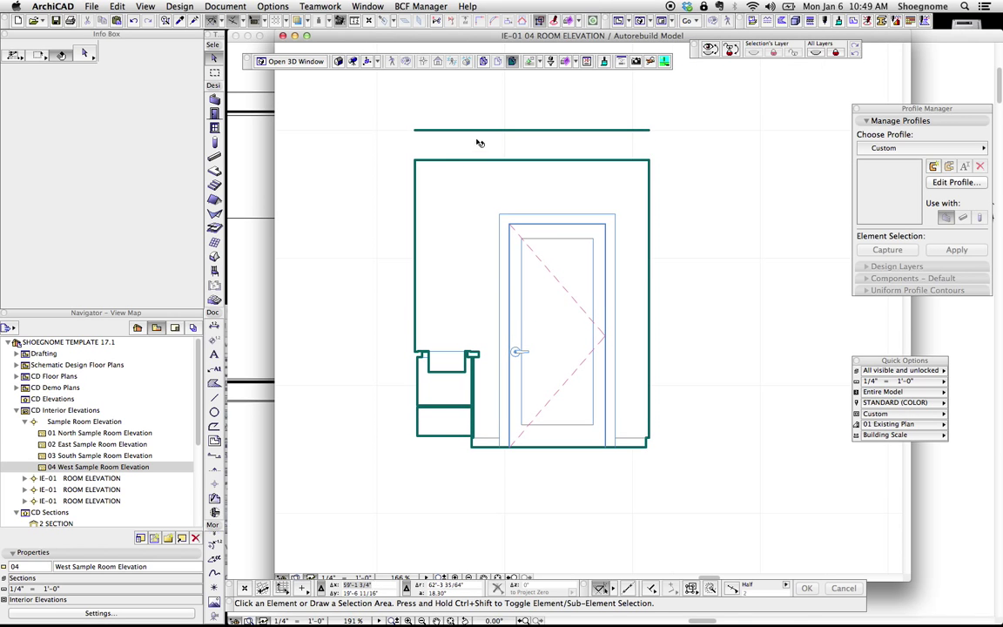
{"action": "left_click", "coordinate": [467, 130]}
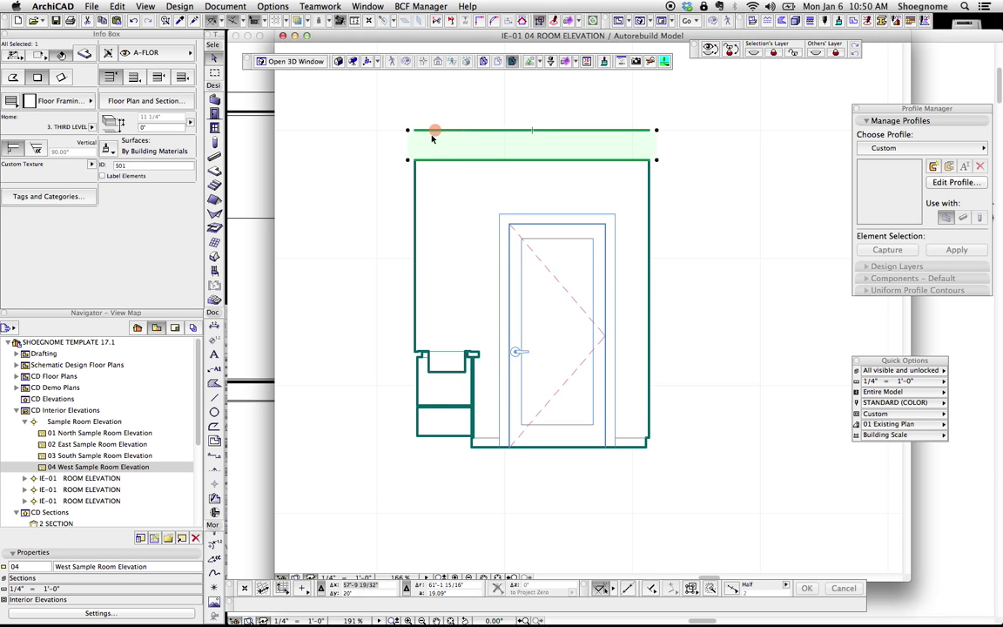
Set the upper vertical limit of the IE-01 interior elevation group to 9'-9" on the Upper Level plan and reopen the 04 elevation.
{"action": "key", "text": "F2"}
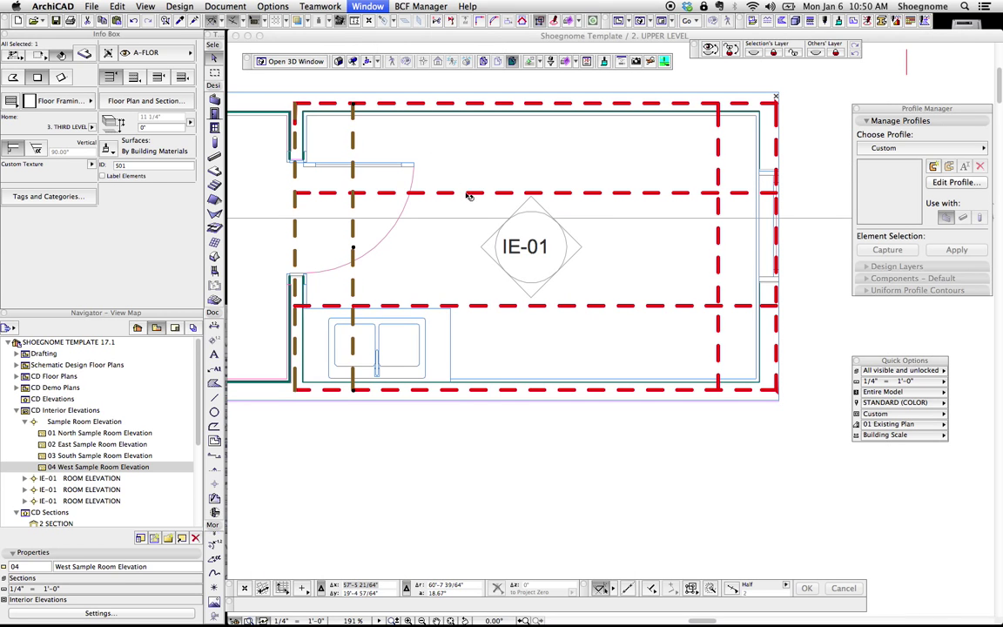
{"action": "left_click", "coordinate": [528, 248]}
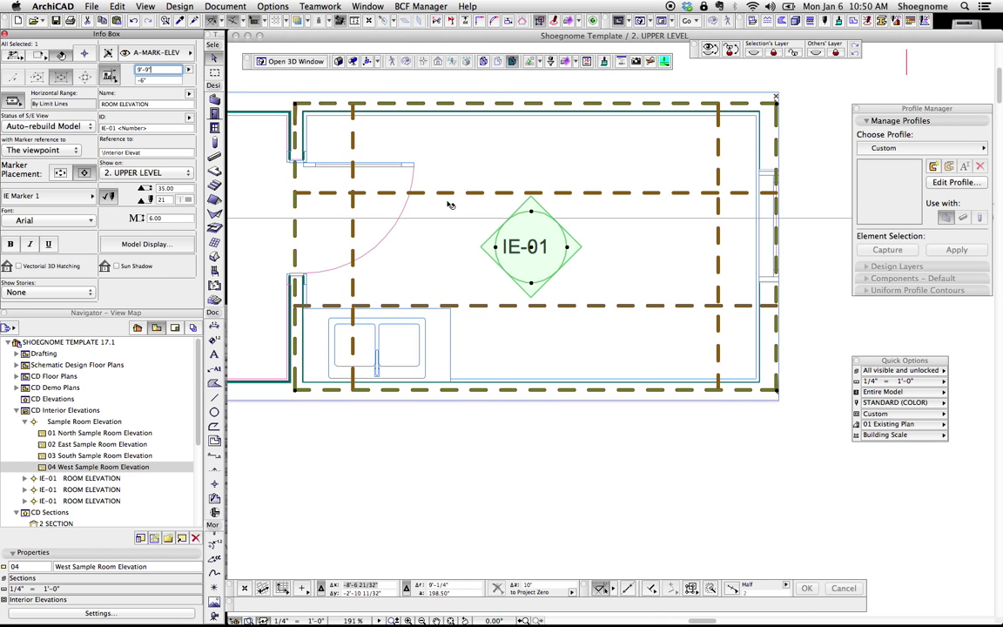
{"action": "left_click", "coordinate": [354, 208]}
{"action": "right_click", "coordinate": [364, 218]}
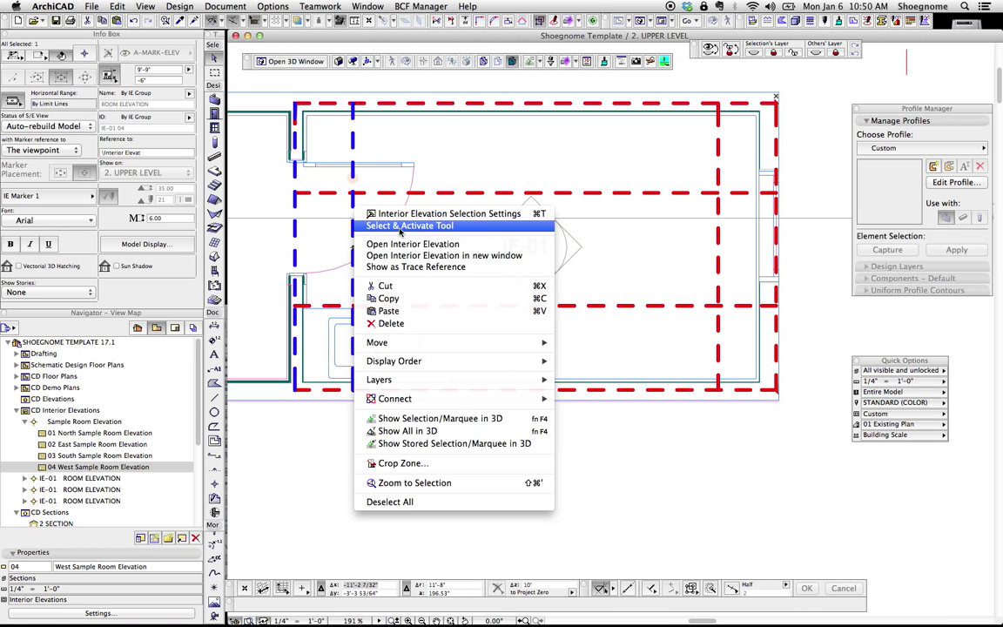
{"action": "left_click", "coordinate": [365, 221]}
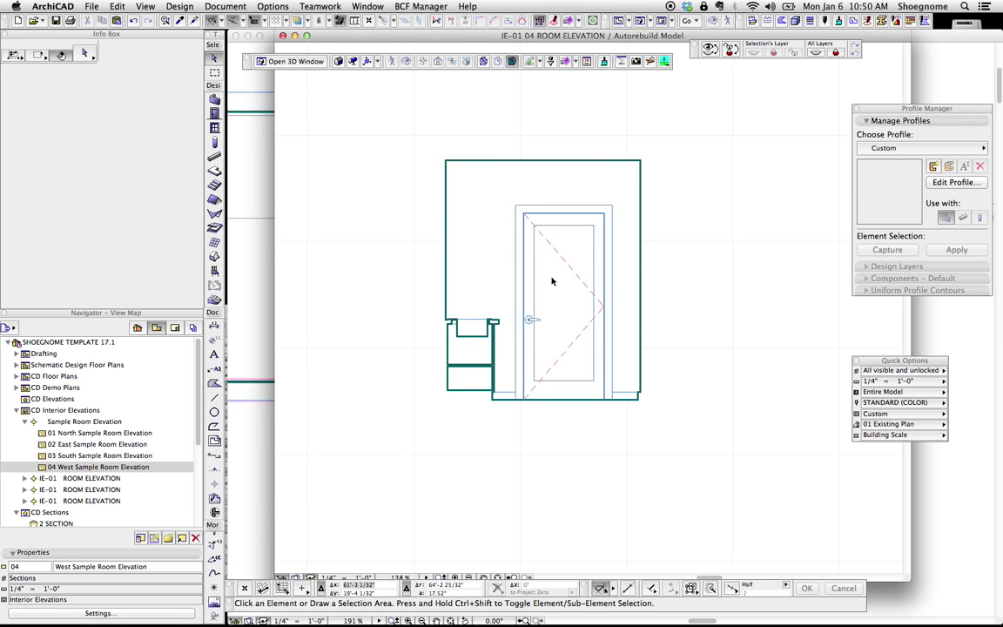
{"action": "scroll", "coordinate": [551, 280], "scroll_direction": "up", "scroll_amount": 2}
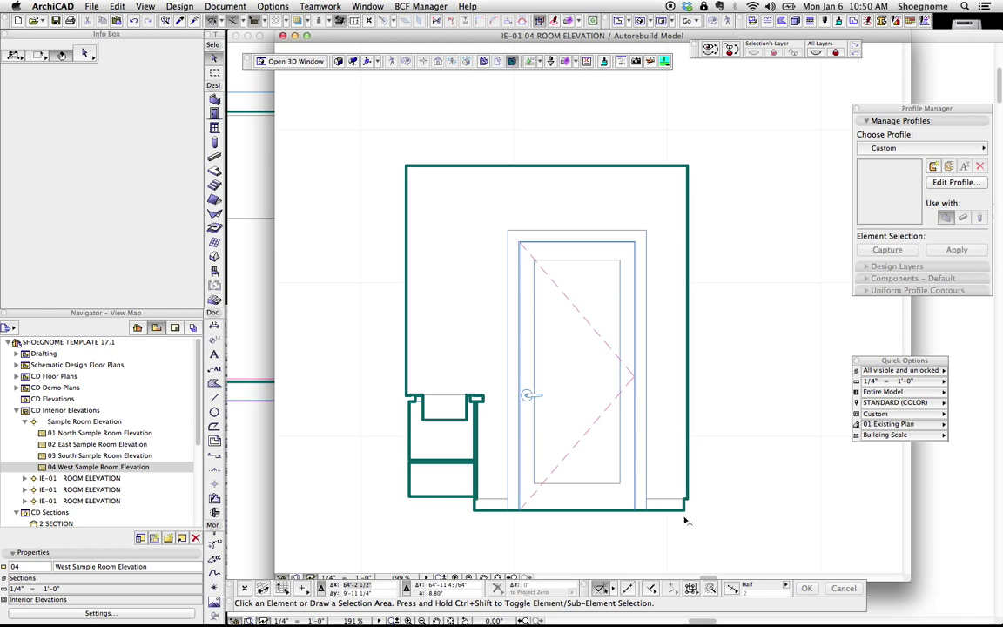
Return to the Upper Level plan, deselect the limit line and turn off True Line Weight.
{"action": "key", "text": "F2"}
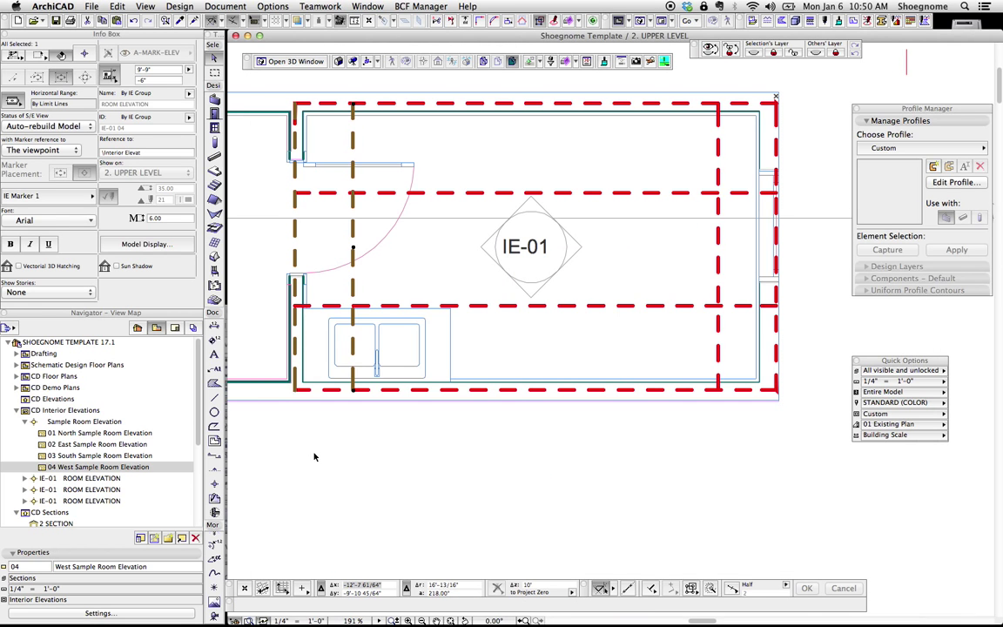
{"action": "right_click", "coordinate": [811, 310]}
{"action": "left_click", "coordinate": [734, 444]}
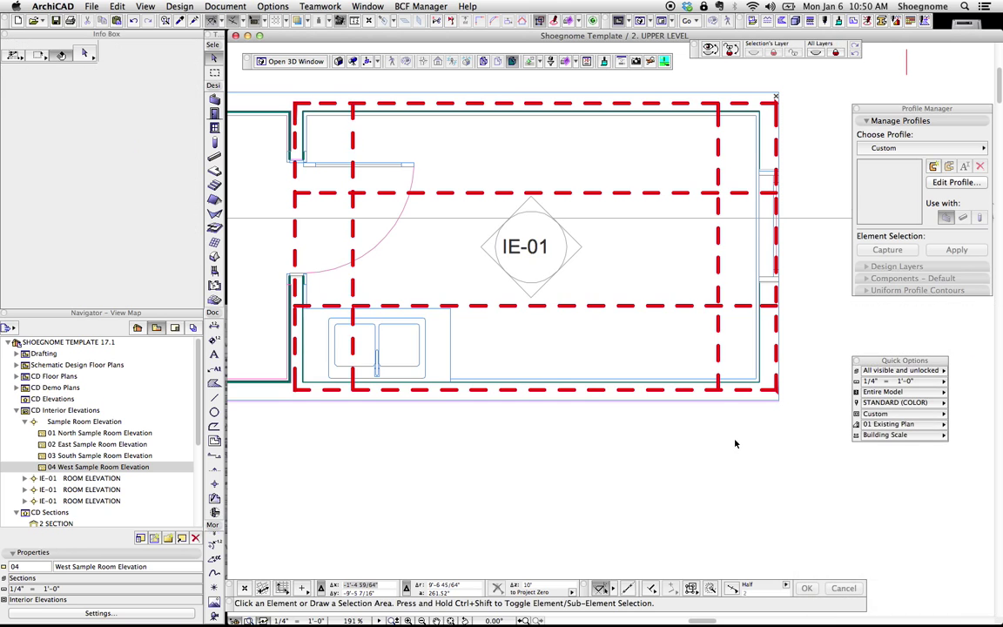
{"action": "right_click", "coordinate": [734, 444]}
{"action": "left_click", "coordinate": [740, 441]}
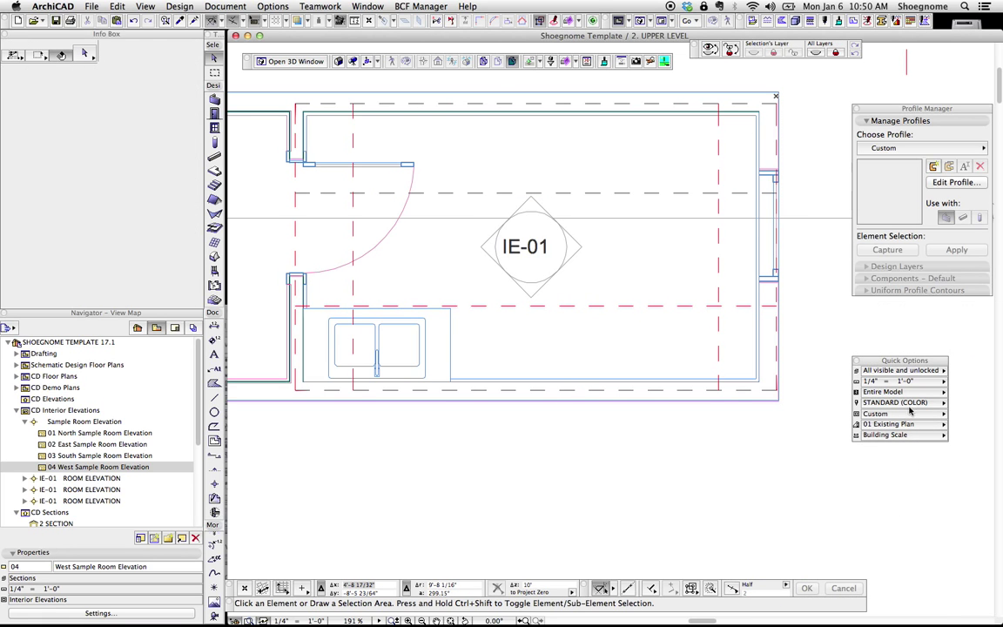
Switch the Upper Level plan's Model View Options to Construction Documents.
{"action": "left_click", "coordinate": [893, 403]}
{"action": "left_click", "coordinate": [893, 404]}
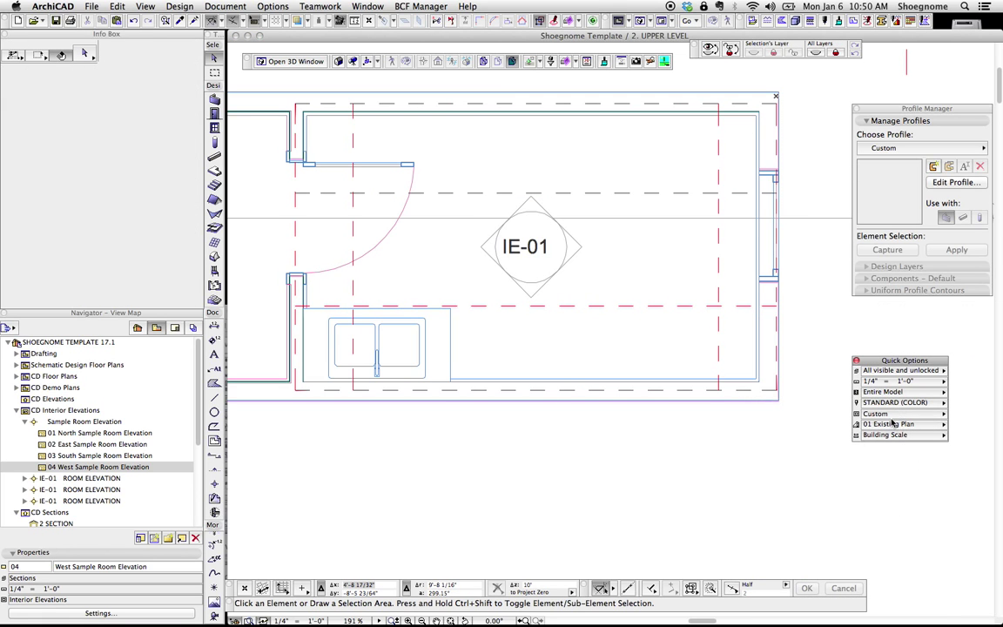
{"action": "left_click", "coordinate": [890, 416]}
{"action": "left_click", "coordinate": [832, 413]}
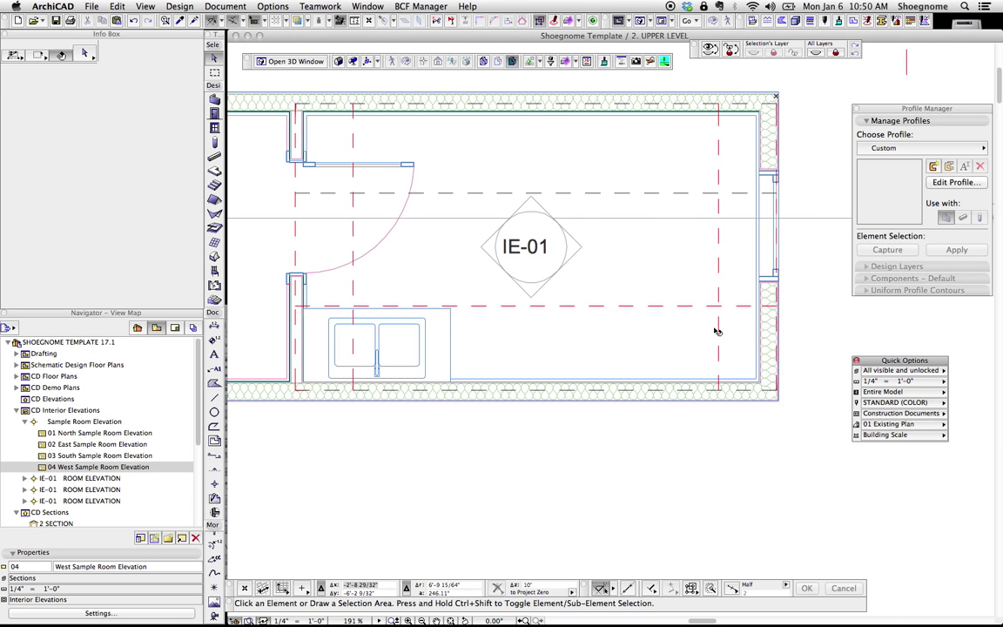
Open the 5 SECTION from its section line on the plan and turn on True Line Weight in it.
{"action": "scroll", "coordinate": [778, 334], "scroll_direction": "down", "scroll_amount": 2}
{"action": "left_click", "coordinate": [794, 237]}
{"action": "right_click", "coordinate": [797, 237]}
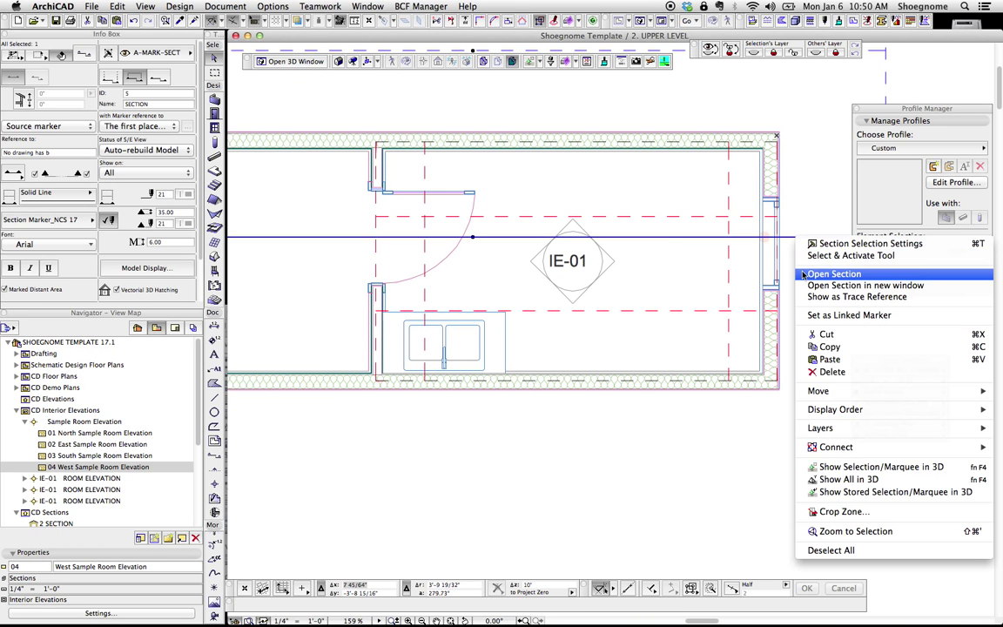
{"action": "left_click", "coordinate": [822, 275]}
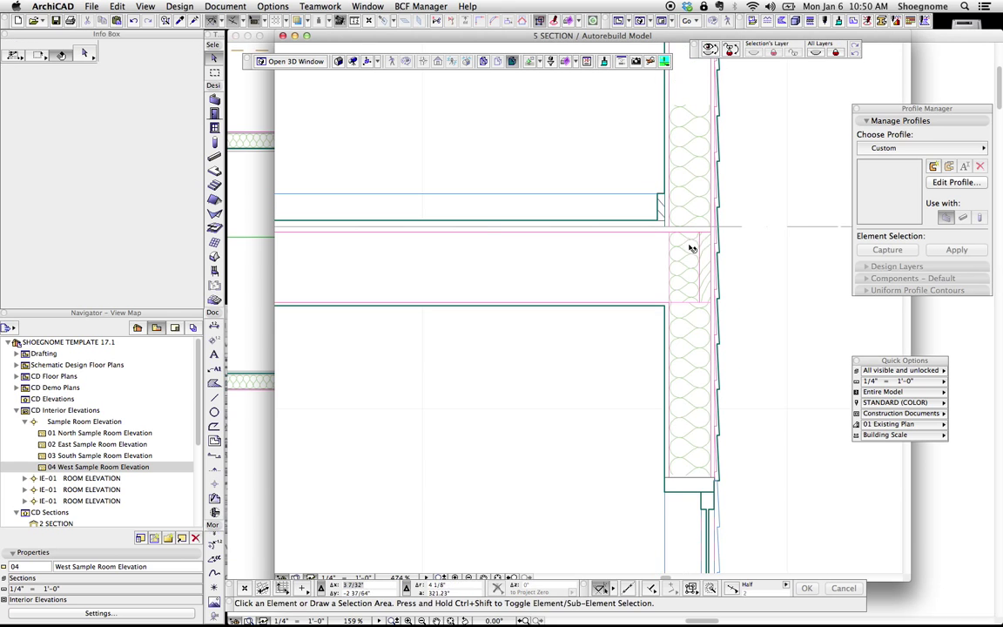
{"action": "right_click", "coordinate": [766, 185]}
{"action": "left_click", "coordinate": [849, 258]}
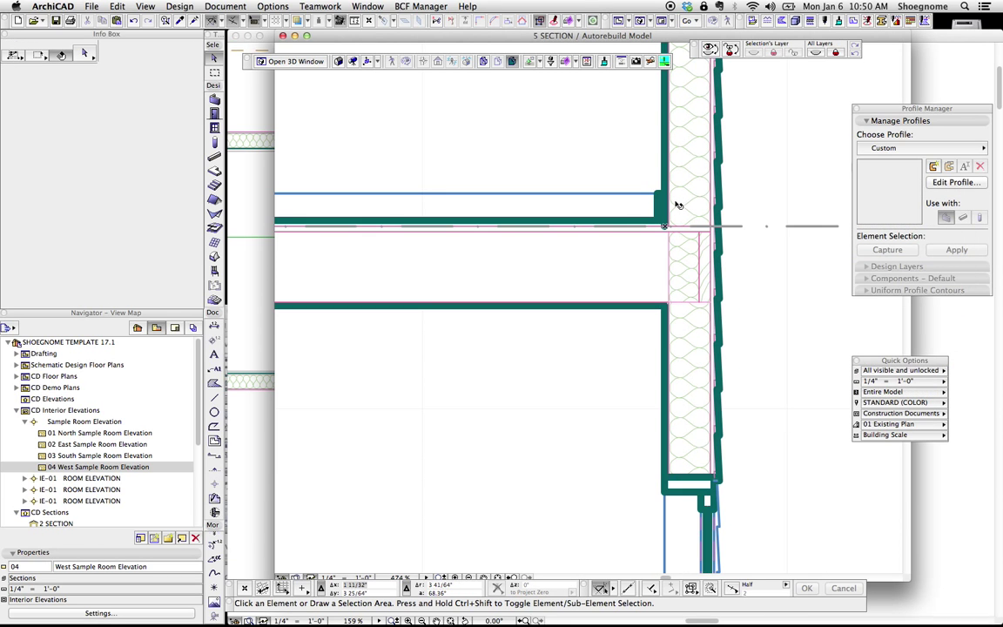
Examine the cut outlines where floors meet the exterior wall in the section and select the baseboard to identify its contour.
{"action": "scroll", "coordinate": [666, 217], "scroll_direction": "up", "scroll_amount": 3}
{"action": "scroll", "coordinate": [666, 218], "scroll_direction": "up", "scroll_amount": 3}
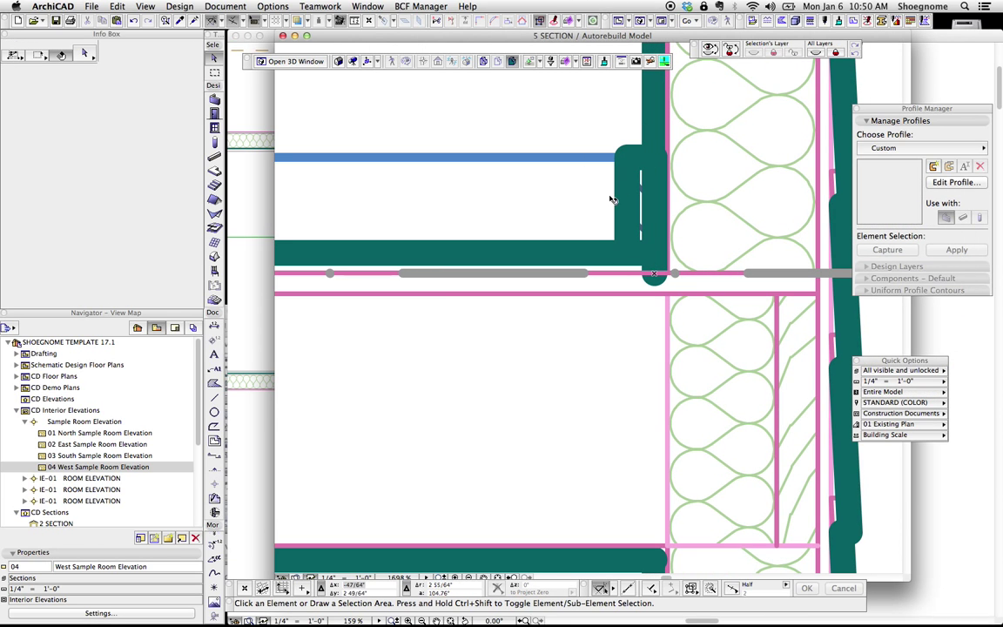
{"action": "scroll", "coordinate": [630, 382], "scroll_direction": "down", "scroll_amount": 5}
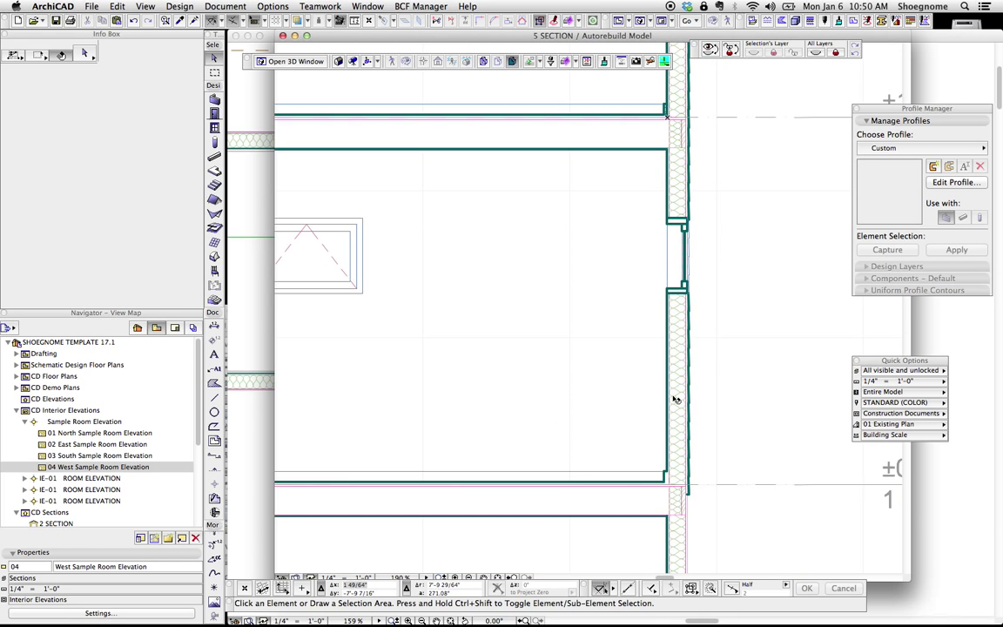
{"action": "scroll", "coordinate": [684, 226], "scroll_direction": "up", "scroll_amount": 2}
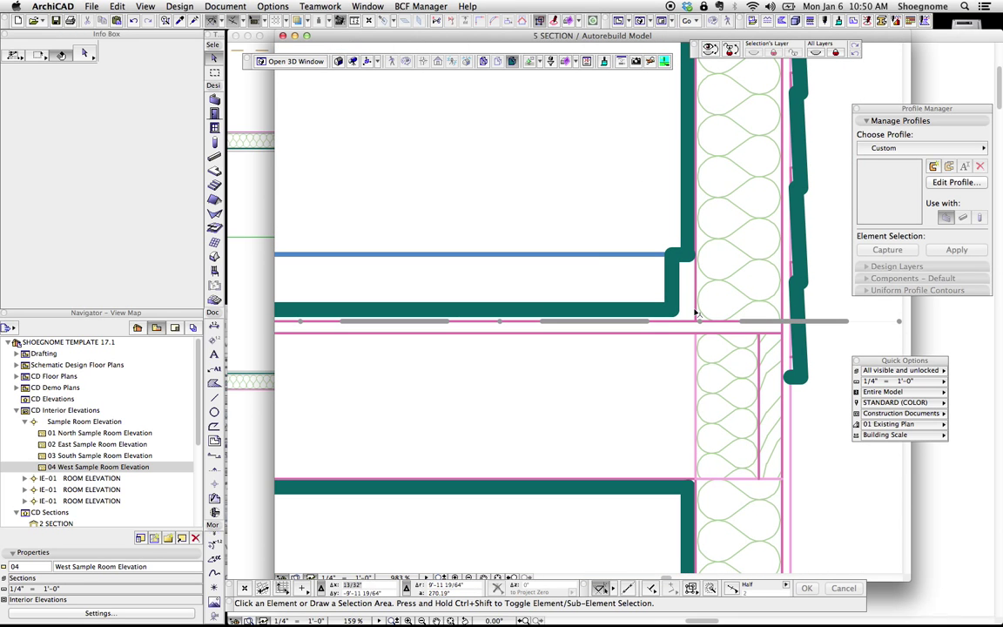
{"action": "left_click", "coordinate": [676, 285]}
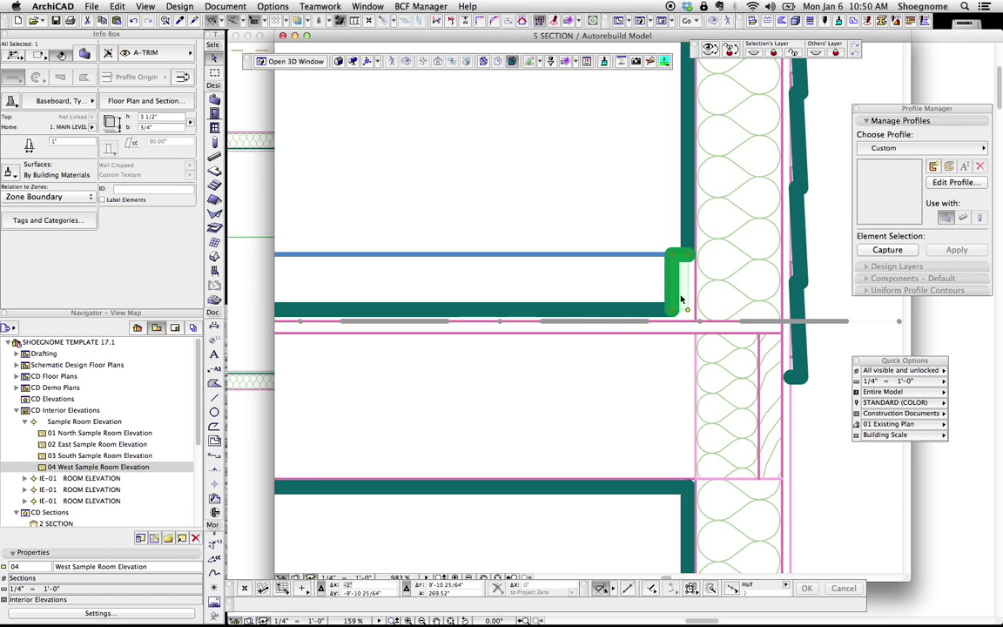
{"action": "key", "text": "Escape"}
Examine the cut outlines around the section's other rooms, including the opposite exterior wall, the interior partition and the baseboards.
{"action": "scroll", "coordinate": [593, 248], "scroll_direction": "down", "scroll_amount": 1}
{"action": "scroll", "coordinate": [595, 249], "scroll_direction": "down", "scroll_amount": 8}
{"action": "middle_click_drag", "start_coordinate": [617, 269], "coordinate": [870, 421]}
{"action": "scroll", "coordinate": [566, 358], "scroll_direction": "down", "scroll_amount": 1}
{"action": "middle_click_drag", "start_coordinate": [566, 358], "coordinate": [849, 388]}
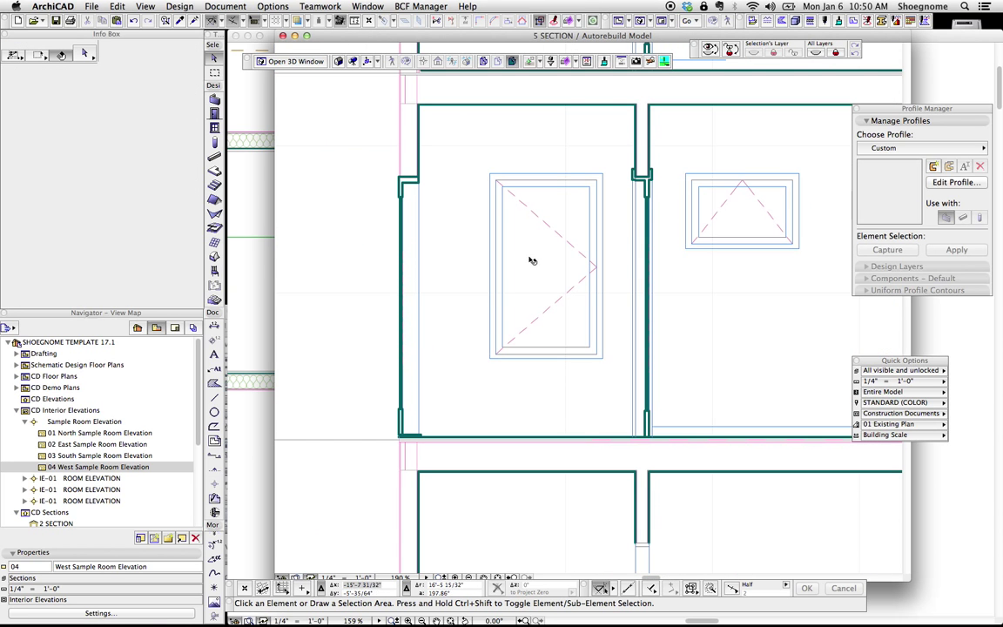
{"action": "middle_click_drag", "start_coordinate": [476, 183], "coordinate": [498, 358]}
{"action": "scroll", "coordinate": [432, 246], "scroll_direction": "up", "scroll_amount": 5}
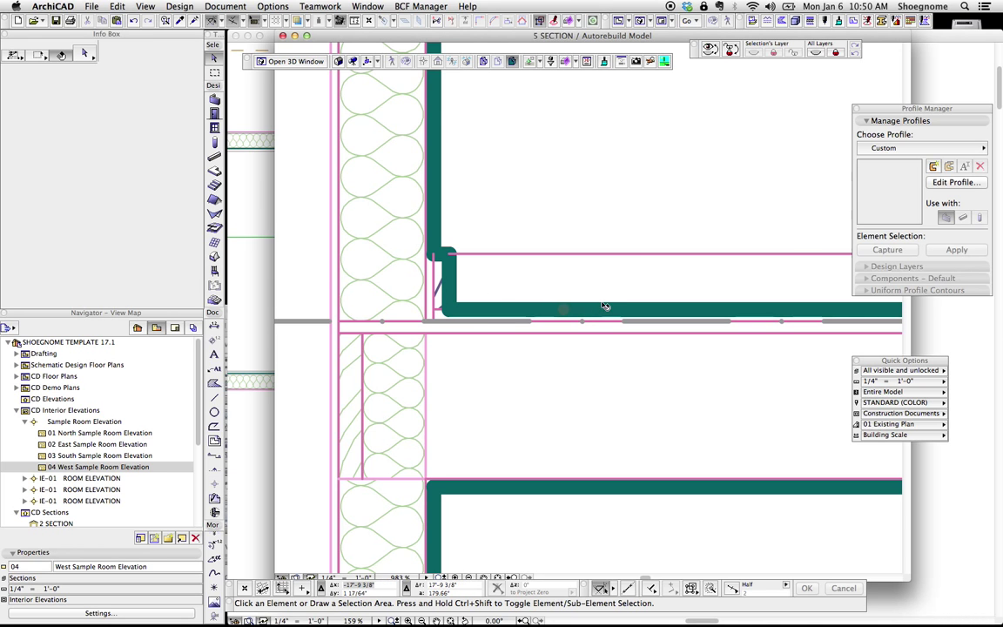
{"action": "scroll", "coordinate": [600, 306], "scroll_direction": "down", "scroll_amount": 5}
{"action": "middle_click_drag", "start_coordinate": [374, 356], "coordinate": [305, 370]}
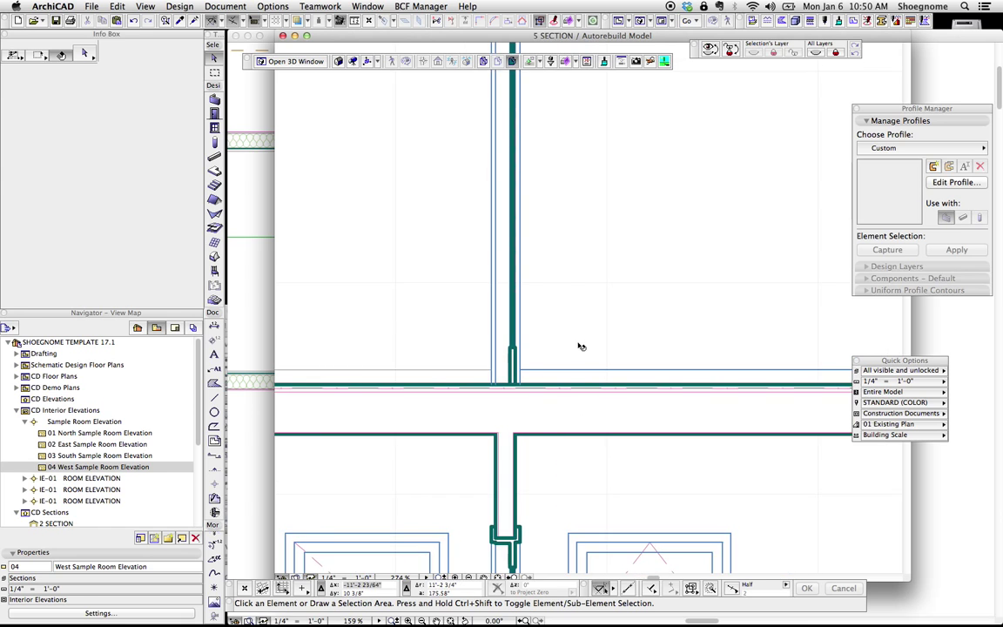
{"action": "scroll", "coordinate": [581, 348], "scroll_direction": "down", "scroll_amount": 1}
{"action": "middle_click_drag", "start_coordinate": [723, 329], "coordinate": [507, 342]}
{"action": "scroll", "coordinate": [507, 342], "scroll_direction": "down", "scroll_amount": 1}
{"action": "middle_click_drag", "start_coordinate": [634, 297], "coordinate": [644, 380]}
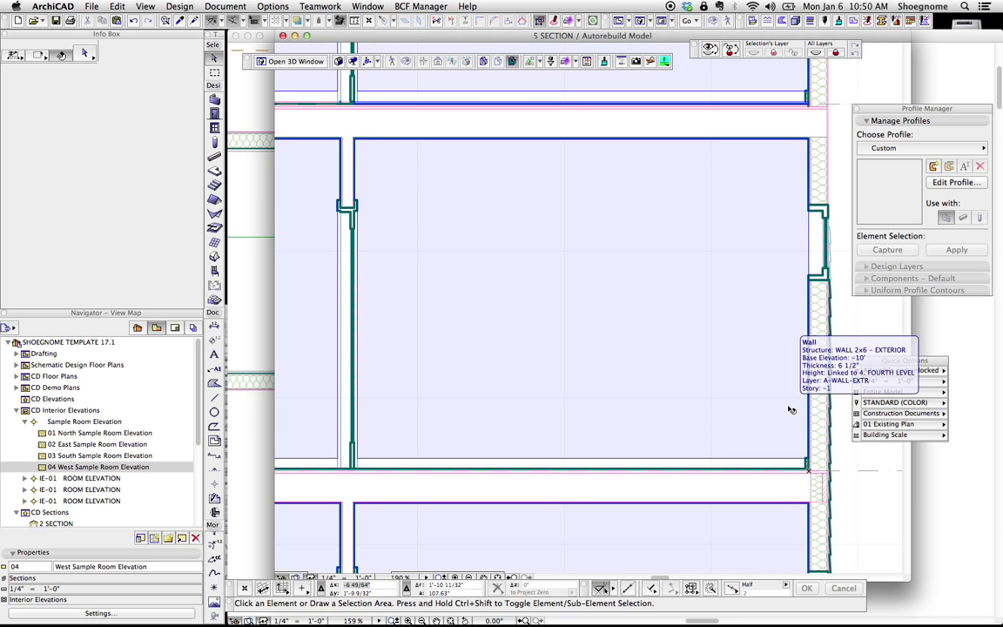
Open the Sample Room's west elevation from the Main Level plan and apply the saved 04 West Sample Room Elevation view.
{"action": "key", "text": "F2"}
{"action": "key", "text": "Escape"}
{"action": "key", "text": "super+Down"}
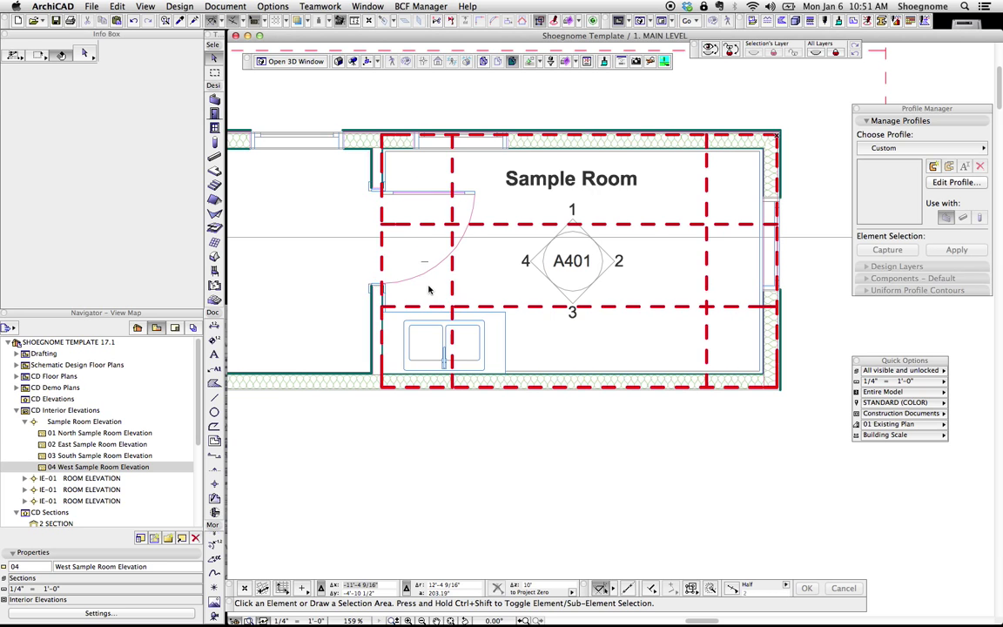
{"action": "left_click", "coordinate": [412, 256]}
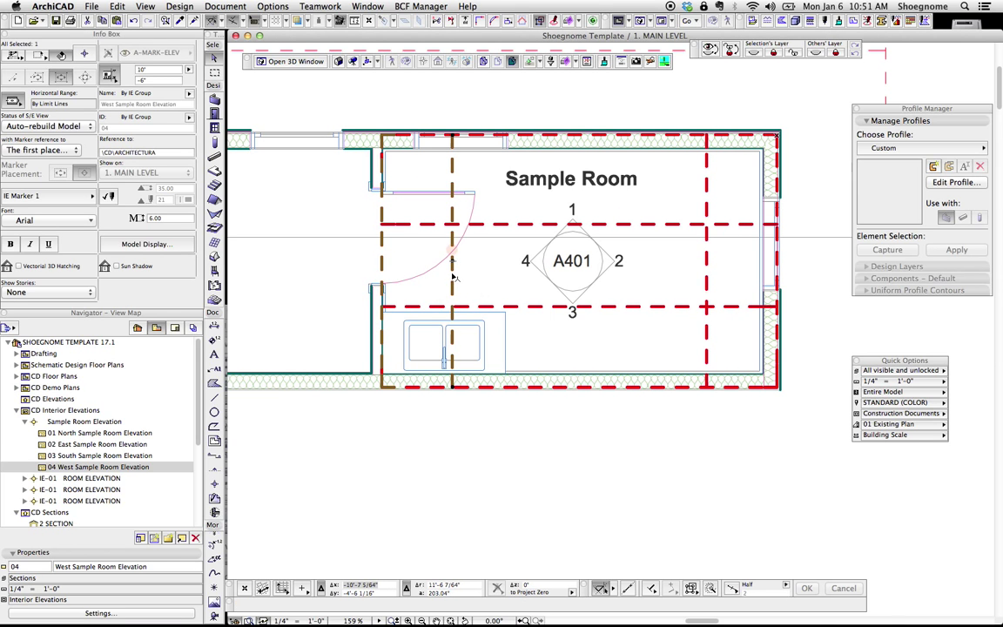
{"action": "right_click", "coordinate": [406, 247]}
{"action": "left_click", "coordinate": [451, 277]}
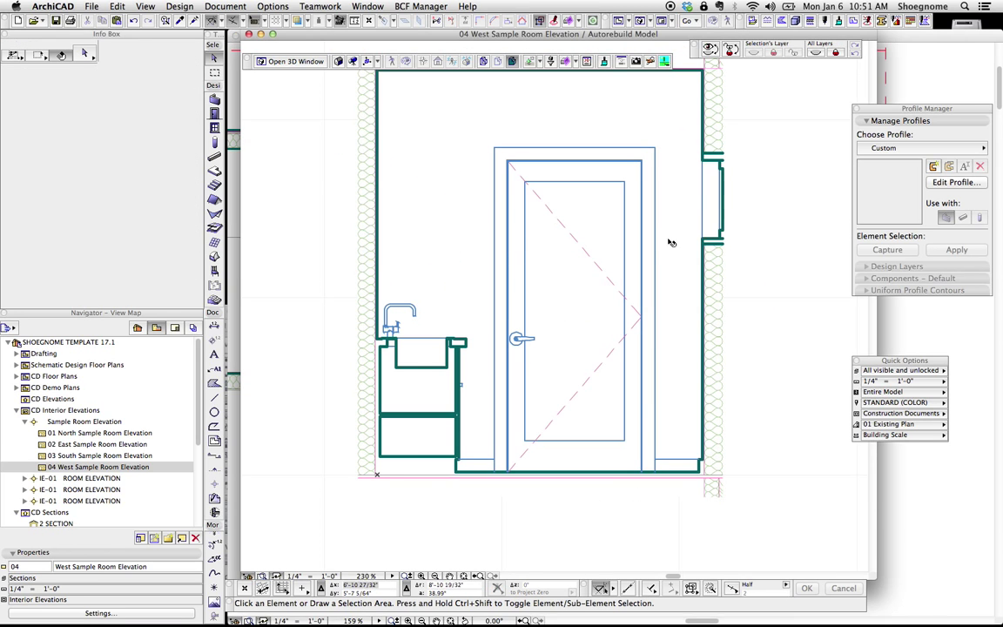
{"action": "double_click", "coordinate": [122, 464]}
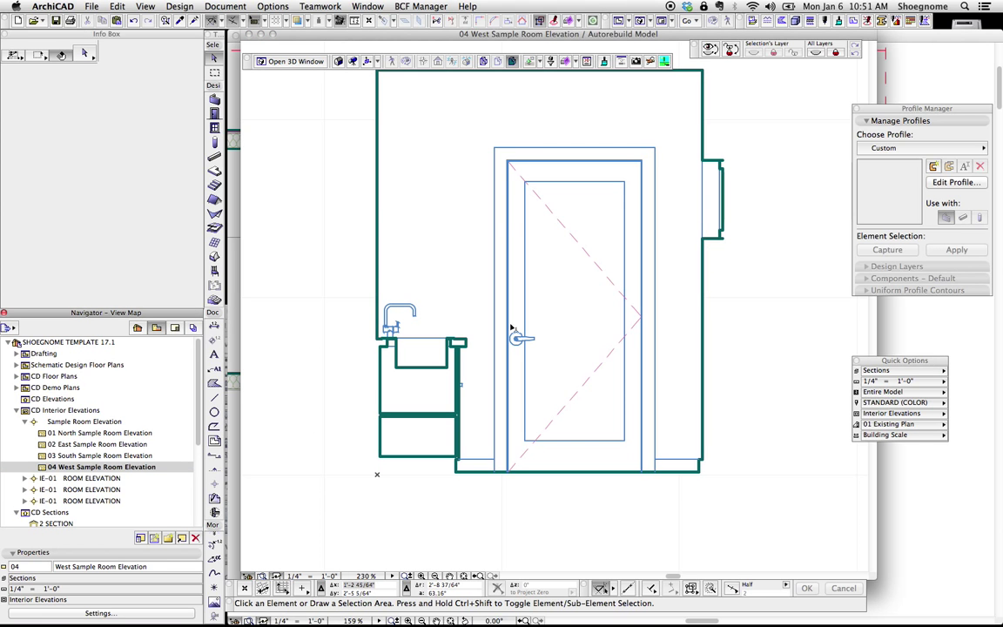
Examine the cut outline of the window in the west elevation's side wall, selecting the window to identify its lines.
{"action": "middle_click_drag", "start_coordinate": [400, 251], "coordinate": [377, 346]}
{"action": "middle_click_drag", "start_coordinate": [649, 397], "coordinate": [637, 322]}
{"action": "scroll", "coordinate": [698, 179], "scroll_direction": "up", "scroll_amount": 4}
{"action": "scroll", "coordinate": [688, 170], "scroll_direction": "up", "scroll_amount": 5}
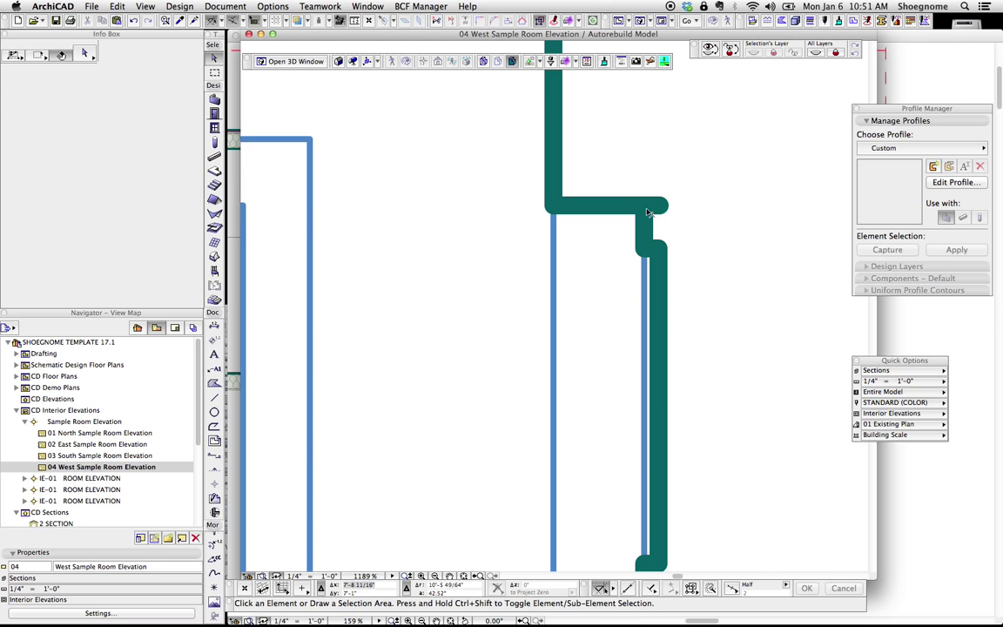
{"action": "left_click", "coordinate": [645, 217]}
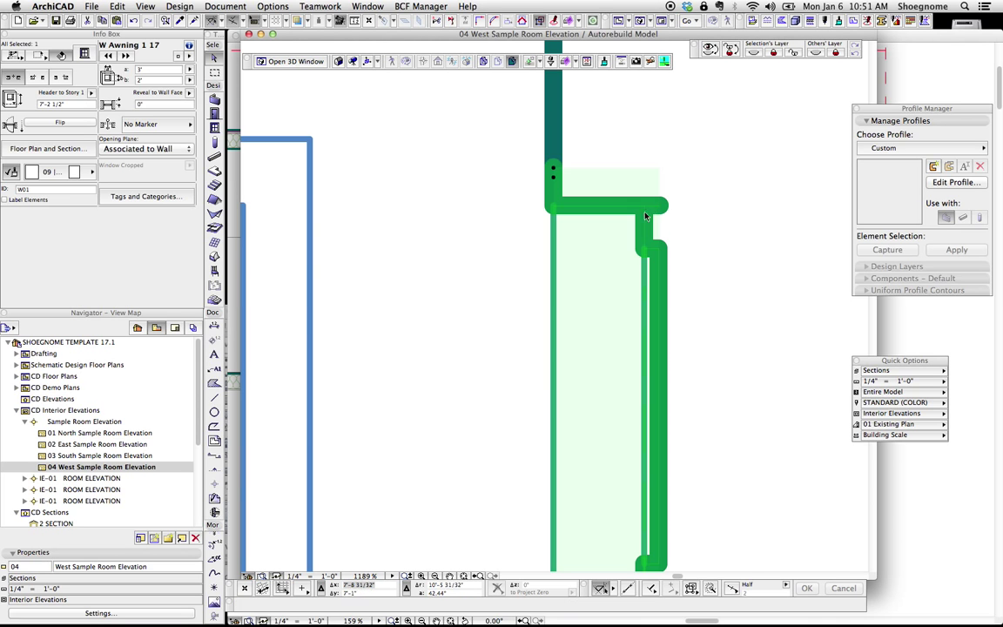
{"action": "scroll", "coordinate": [659, 239], "scroll_direction": "down", "scroll_amount": 5}
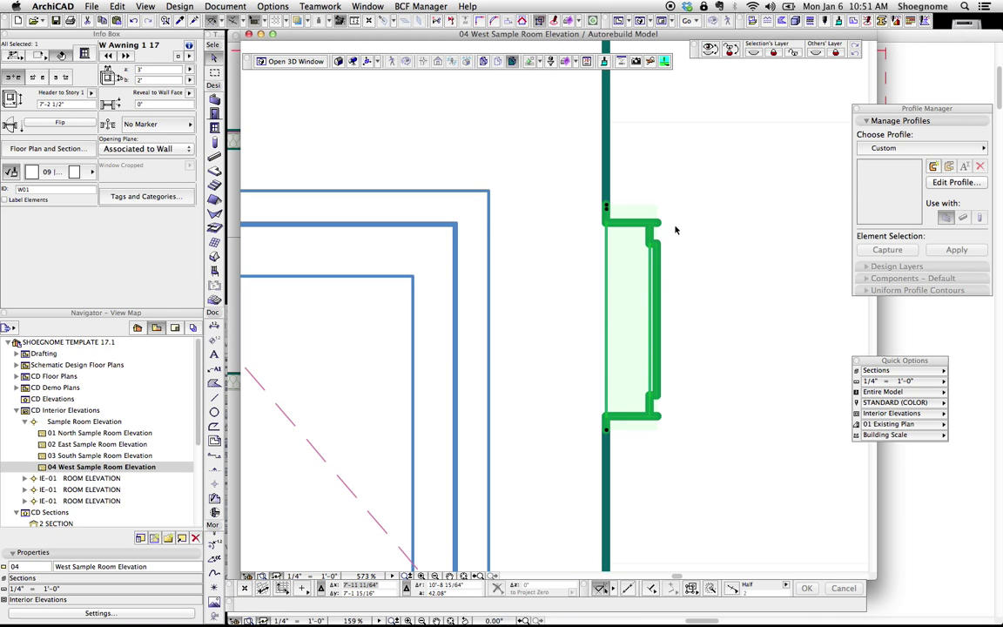
{"action": "left_click", "coordinate": [671, 215]}
{"action": "scroll", "coordinate": [650, 223], "scroll_direction": "down", "scroll_amount": 3}
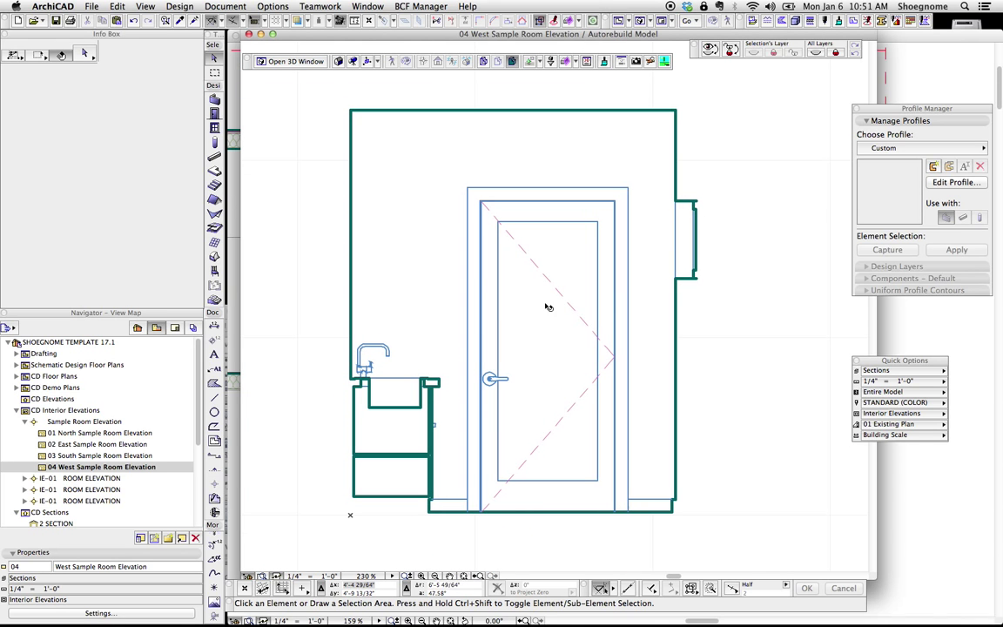
Return to the Main Level plan and turn off True Line Weight.
{"action": "key", "text": "F2"}
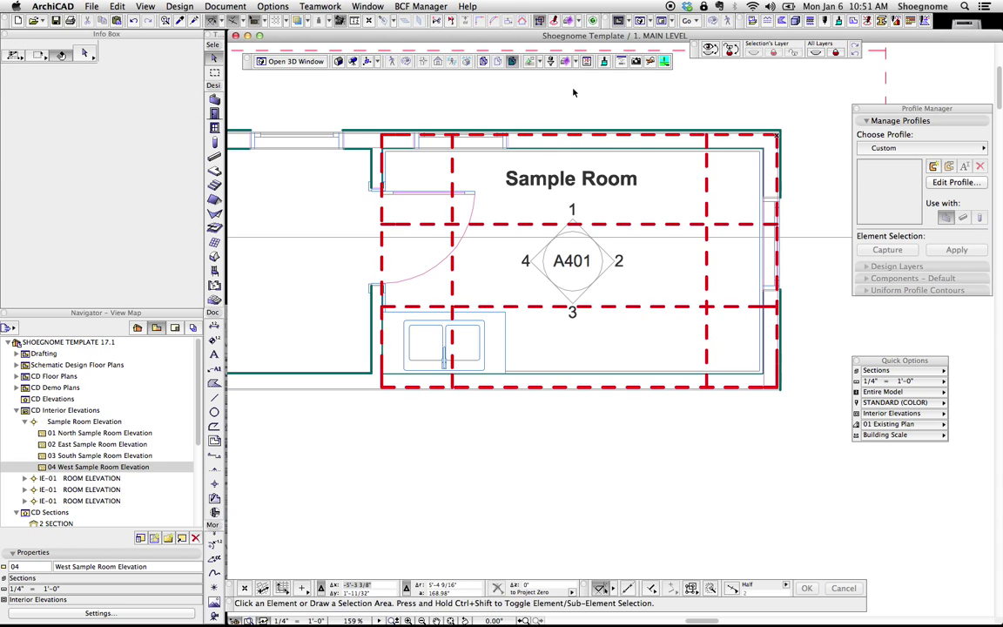
{"action": "right_click", "coordinate": [571, 91]}
{"action": "left_click", "coordinate": [612, 145]}
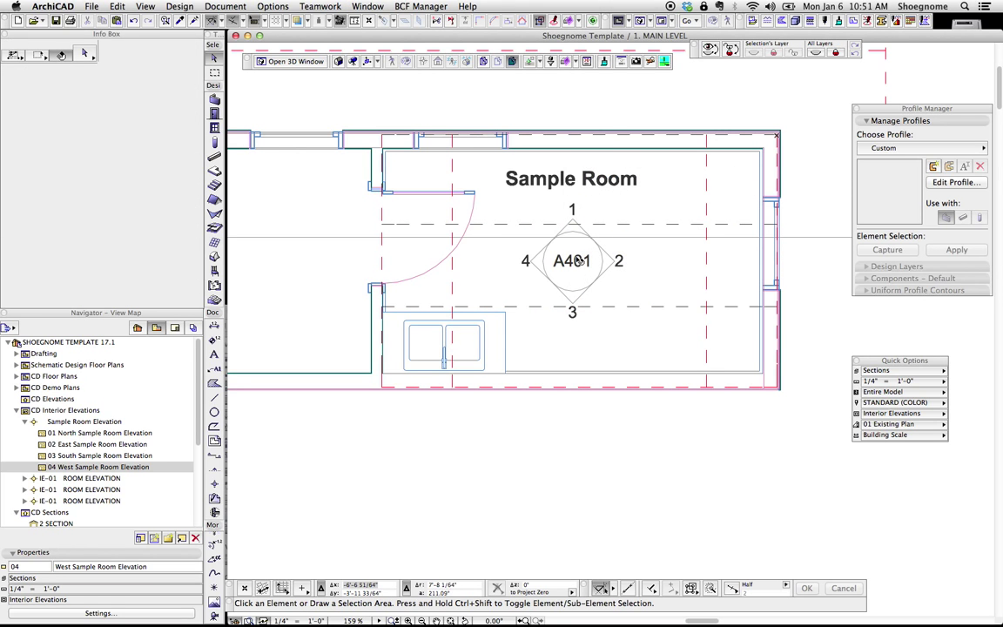
Open the A401 interior elevation group's selection settings and review the autotext choices for its Reference ID, including Elevation number.
{"action": "left_click", "coordinate": [577, 260]}
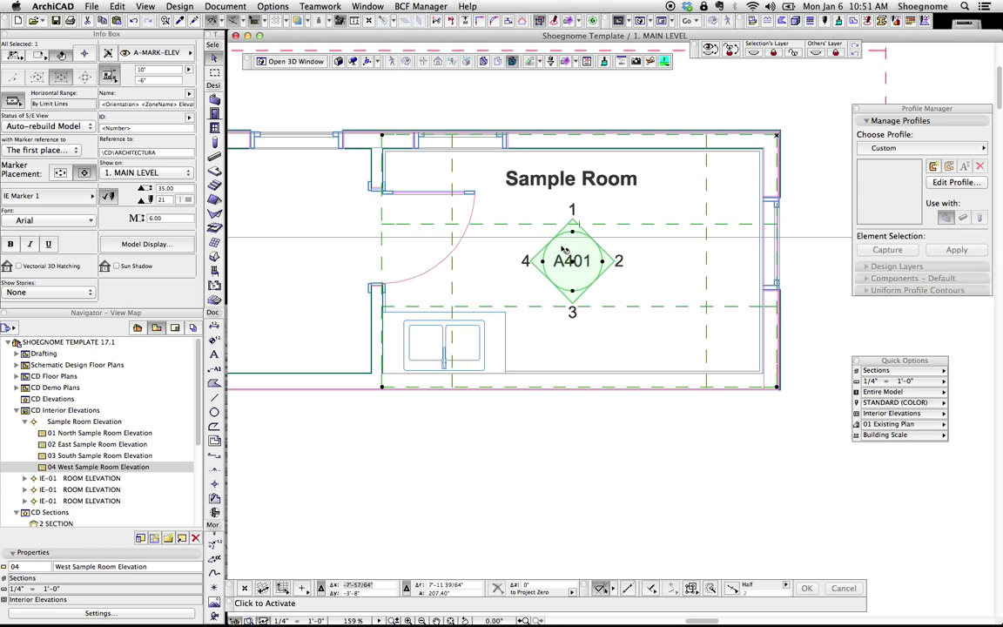
{"action": "key", "text": "super+t"}
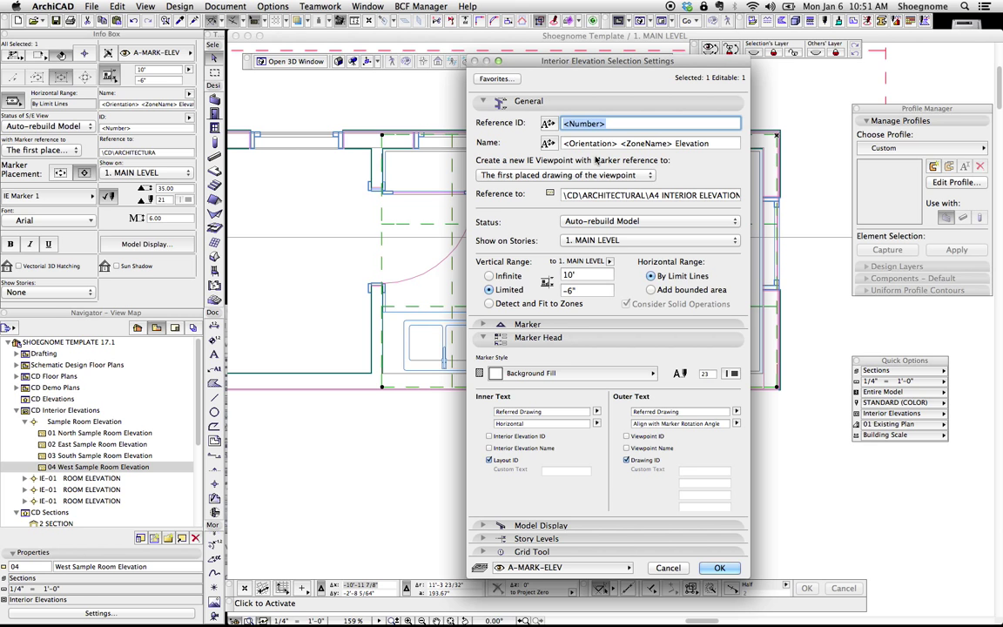
{"action": "left_click_drag", "start_coordinate": [570, 85], "coordinate": [748, 72]}
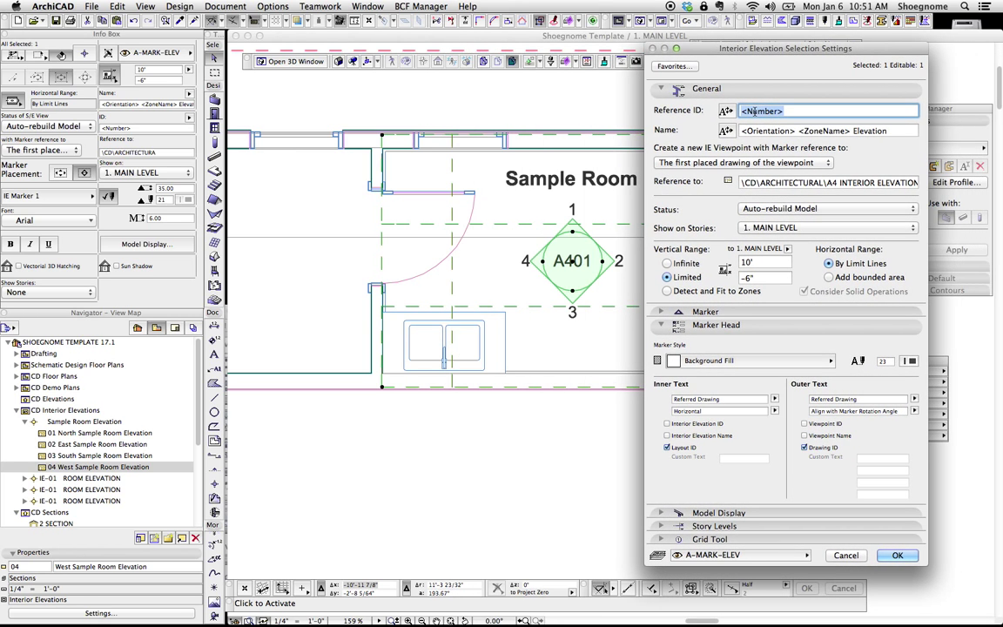
{"action": "left_click", "coordinate": [727, 111]}
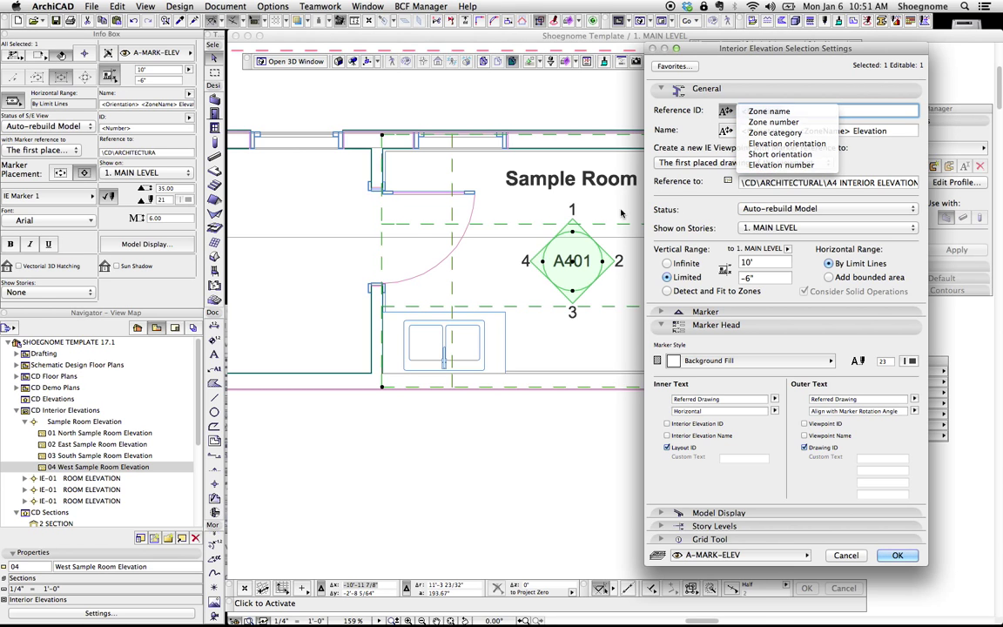
{"action": "left_click", "coordinate": [767, 165]}
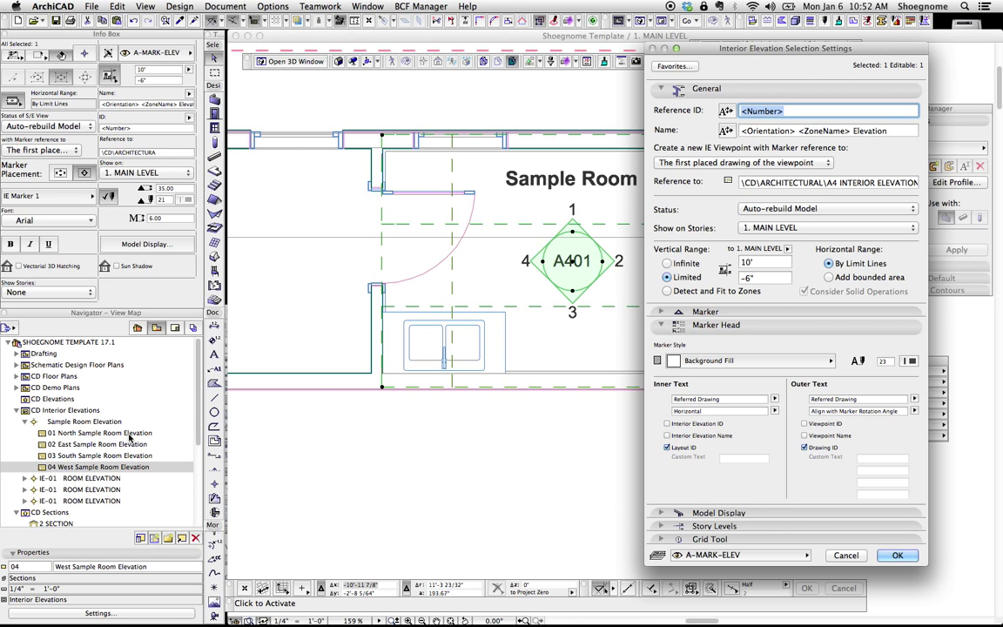
Review the autotext choices behind the group's Name, including Elevation orientation, and dismiss the settings without applying changes.
{"action": "left_click", "coordinate": [771, 131]}
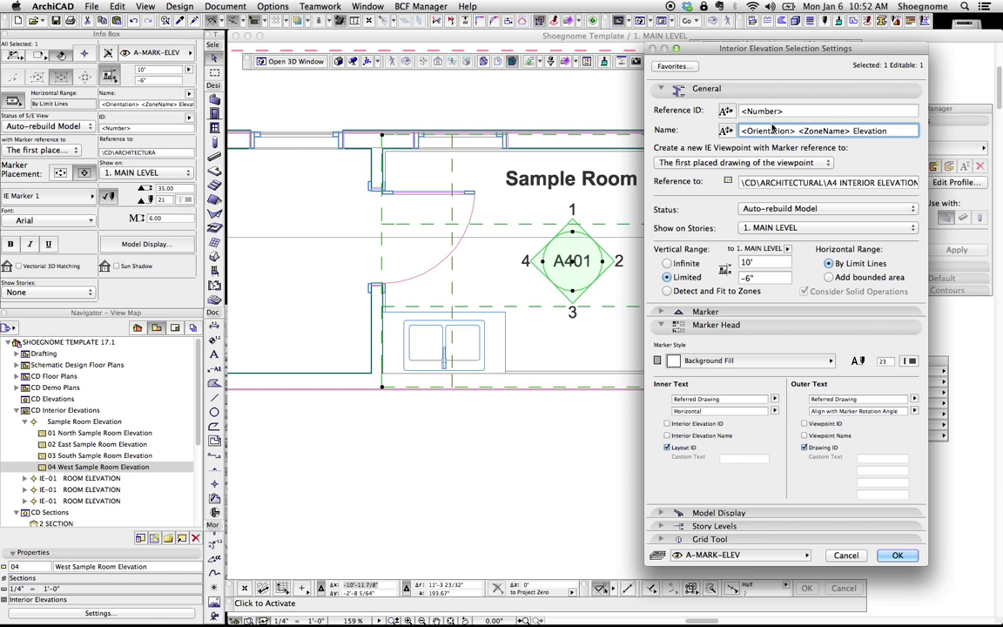
{"action": "left_click", "coordinate": [728, 130]}
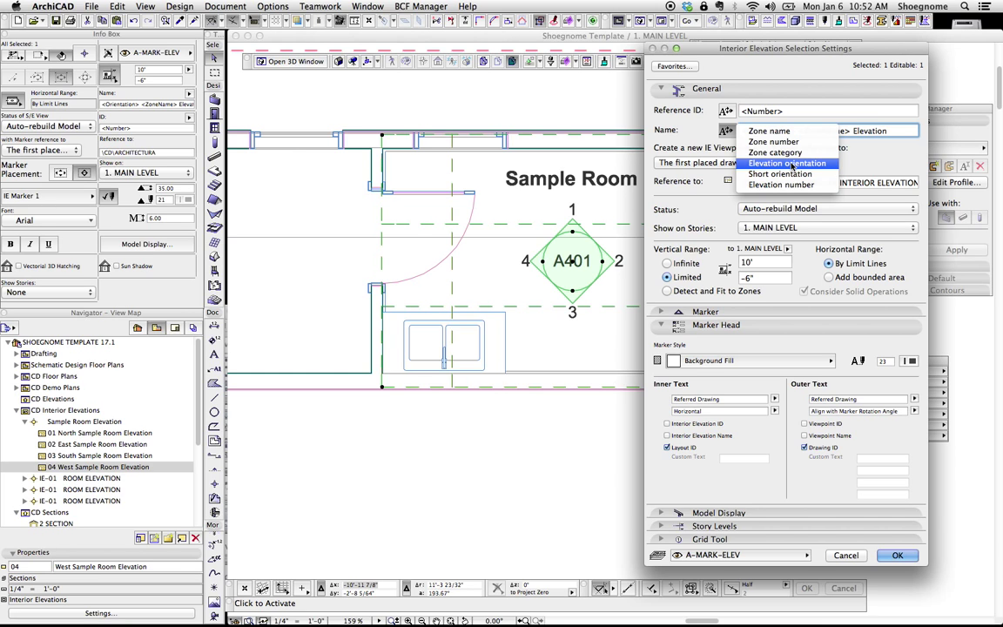
{"action": "left_click", "coordinate": [787, 164]}
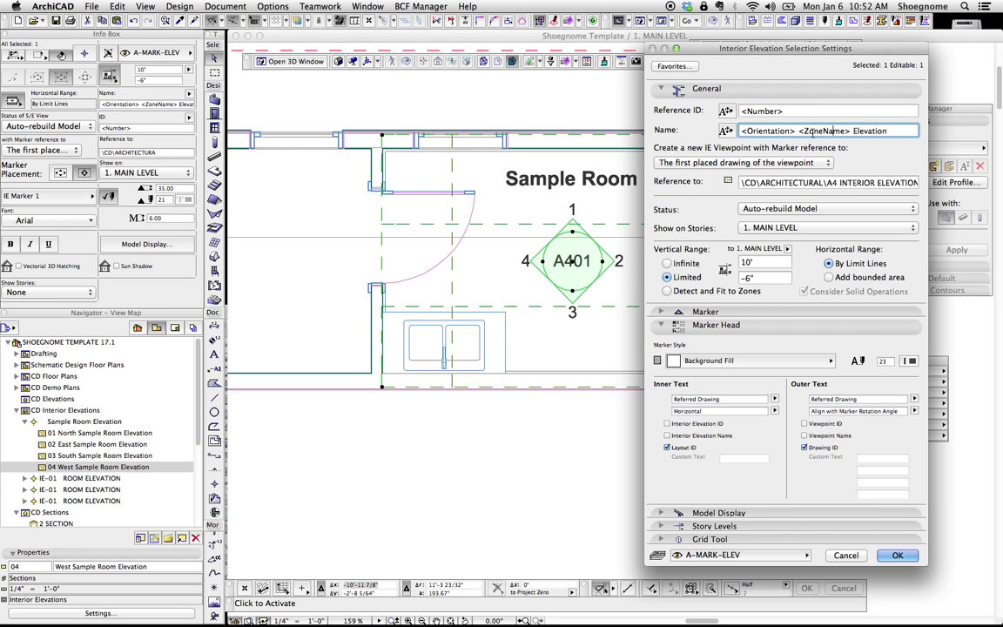
{"action": "left_click", "coordinate": [726, 132]}
{"action": "left_click", "coordinate": [728, 134]}
{"action": "left_click_drag", "start_coordinate": [870, 135], "coordinate": [915, 130]}
{"action": "key", "text": "Escape"}
{"action": "key", "text": "Escape"}
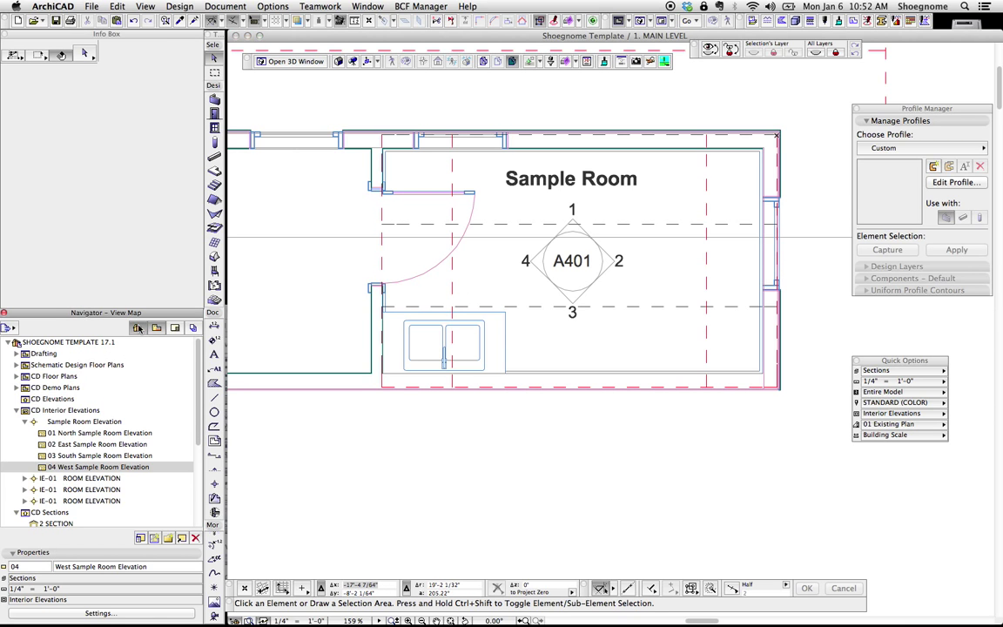
Locate the Sample Room Elevation group in the Project Map and try to select the zone at the plan's Sample Room label.
{"action": "left_click", "coordinate": [137, 328]}
{"action": "scroll", "coordinate": [96, 392], "scroll_direction": "down", "scroll_amount": 5}
{"action": "scroll", "coordinate": [90, 365], "scroll_direction": "up", "scroll_amount": 2}
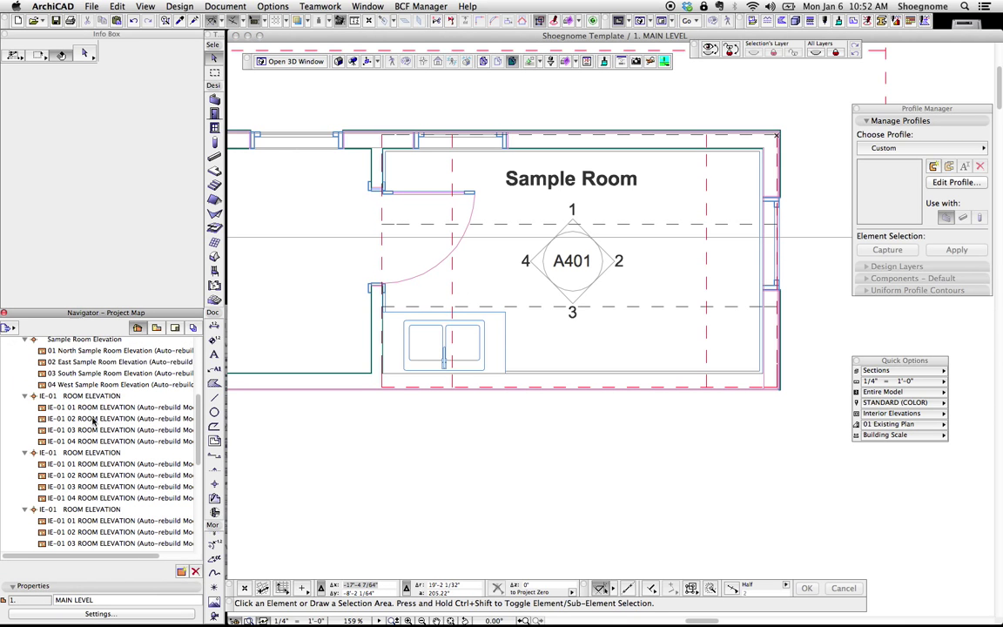
{"action": "scroll", "coordinate": [79, 389], "scroll_direction": "up", "scroll_amount": 3}
{"action": "left_click", "coordinate": [61, 452]}
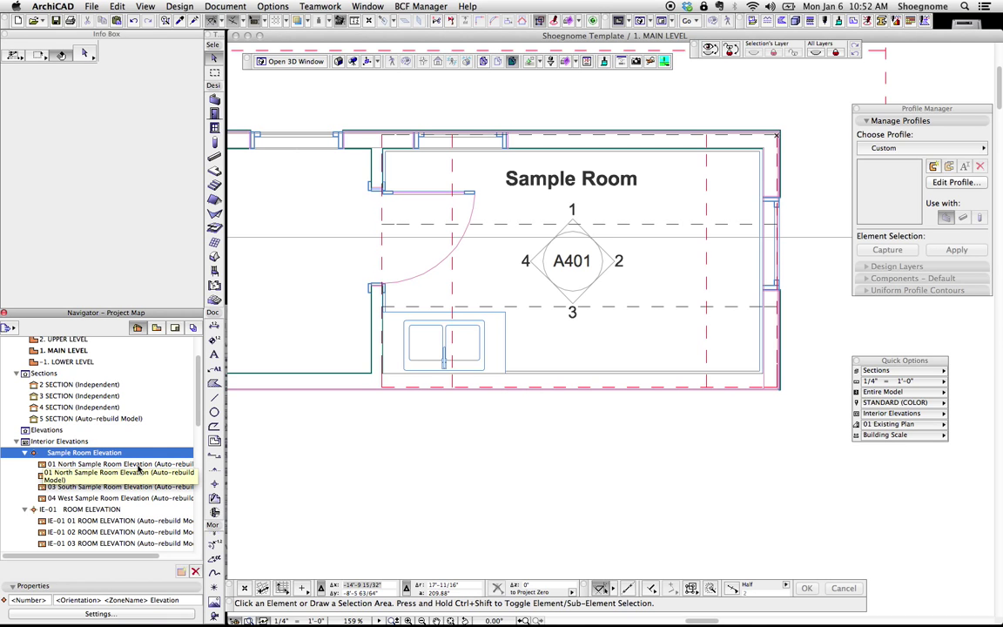
{"action": "left_click", "coordinate": [542, 180]}
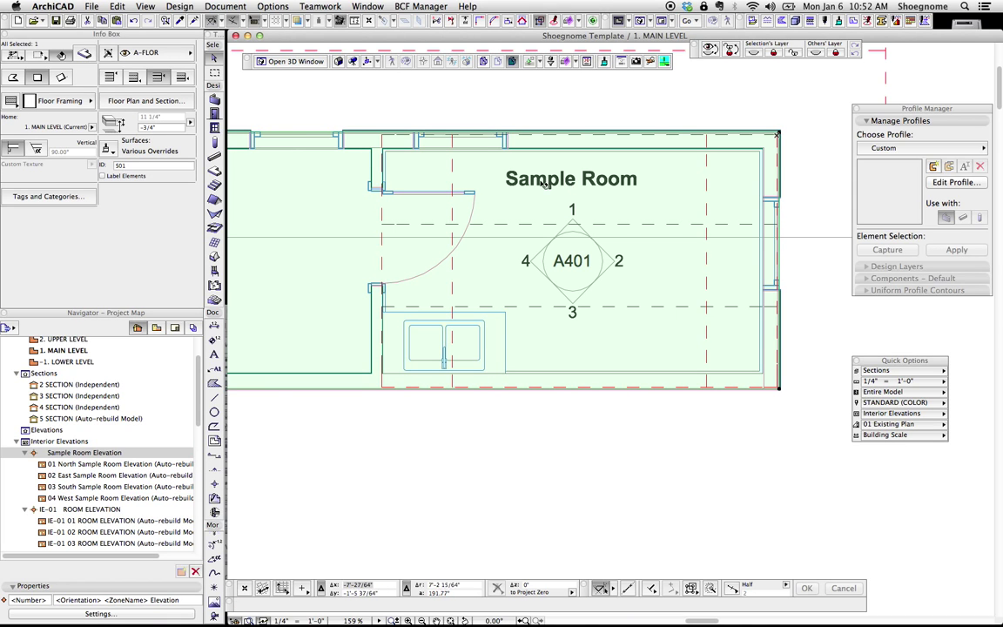
Select the zone at the plan's Sample Room label and rename it to a person's first name in the possessive followed by Office.
{"action": "key", "text": "Escape"}
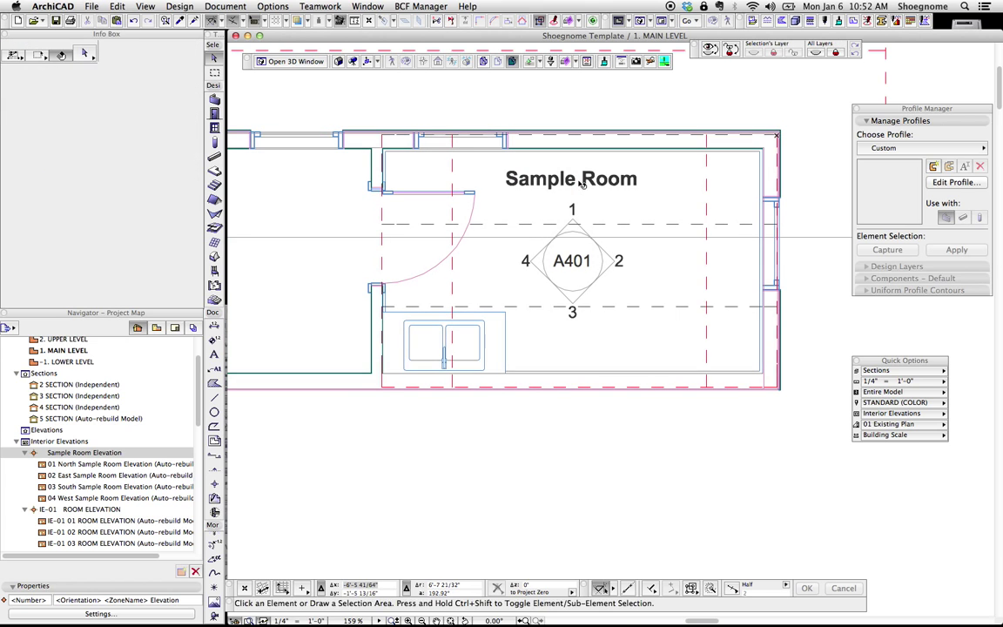
{"action": "left_click", "coordinate": [575, 181]}
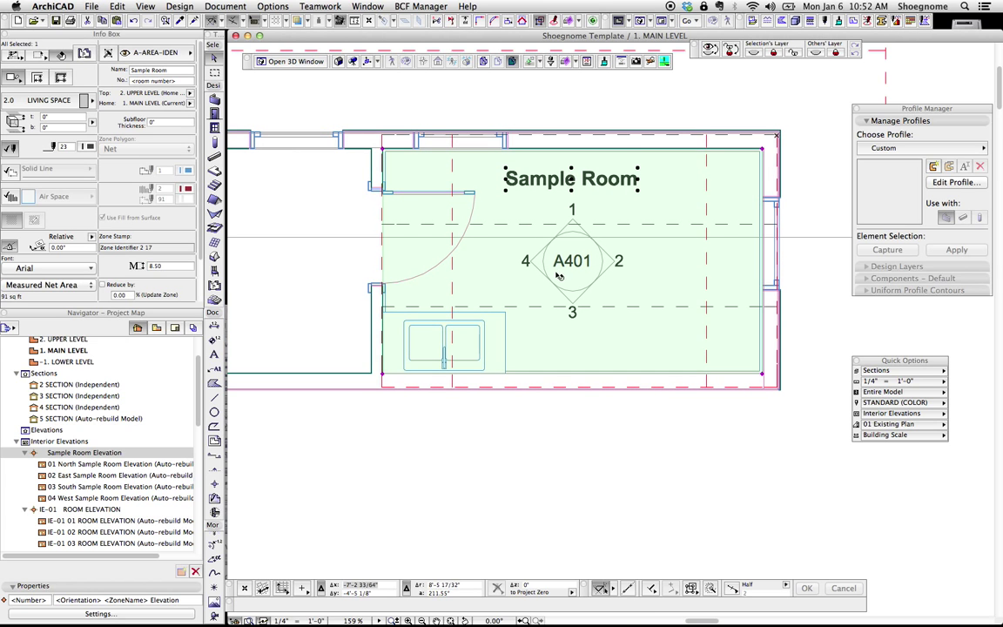
{"action": "left_click", "coordinate": [166, 70]}
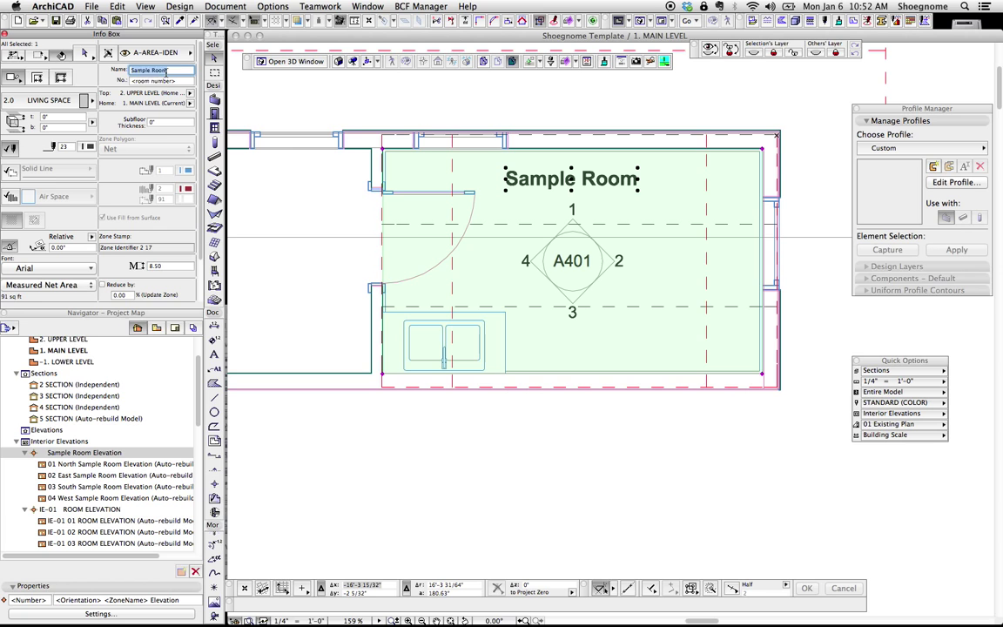
{"action": "type", "text": "Jared's Office"}
{"action": "left_click", "coordinate": [174, 79]}
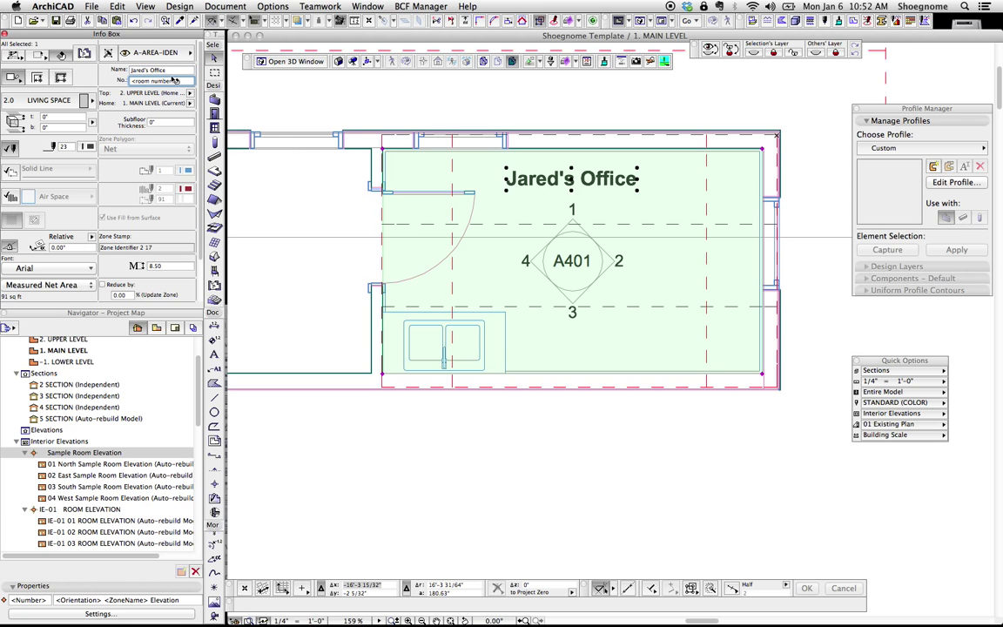
Check the renamed room's four elevation names in the Project Map and the View Map, and clear the zone selection.
{"action": "left_click", "coordinate": [105, 464]}
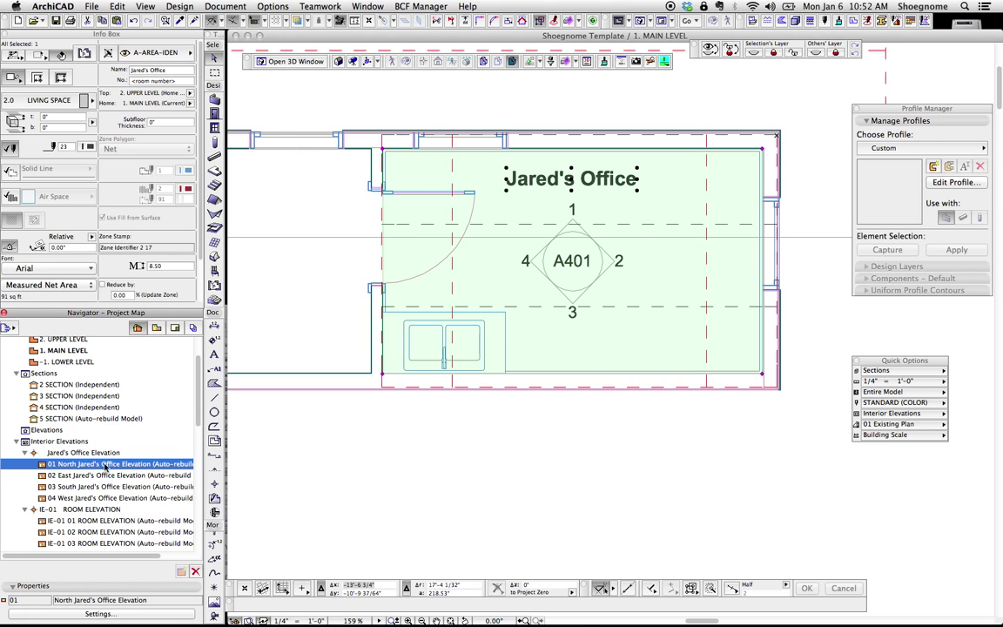
{"action": "left_click", "coordinate": [155, 329]}
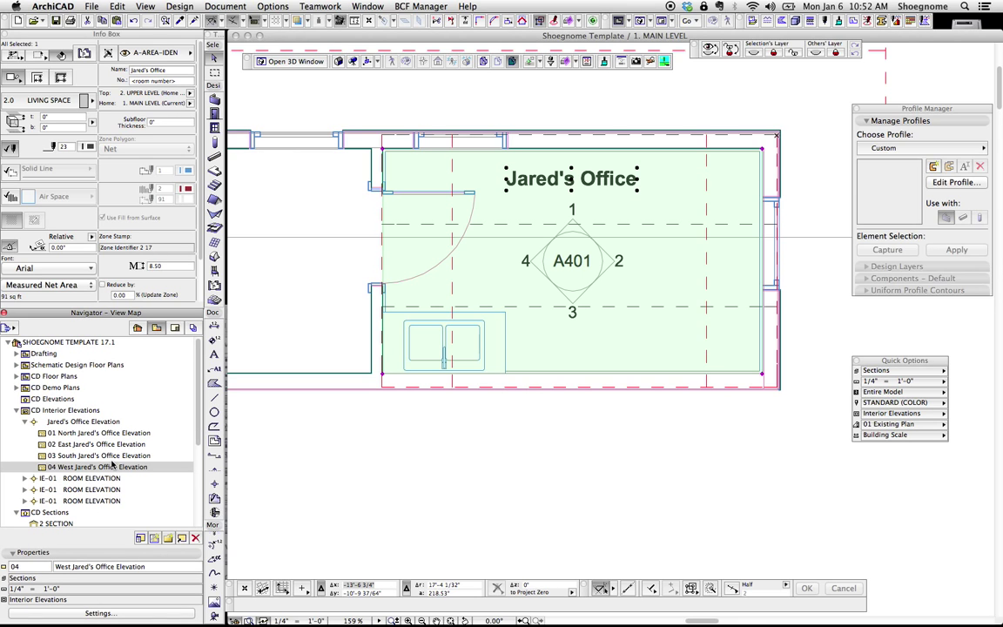
{"action": "key", "text": "Escape"}
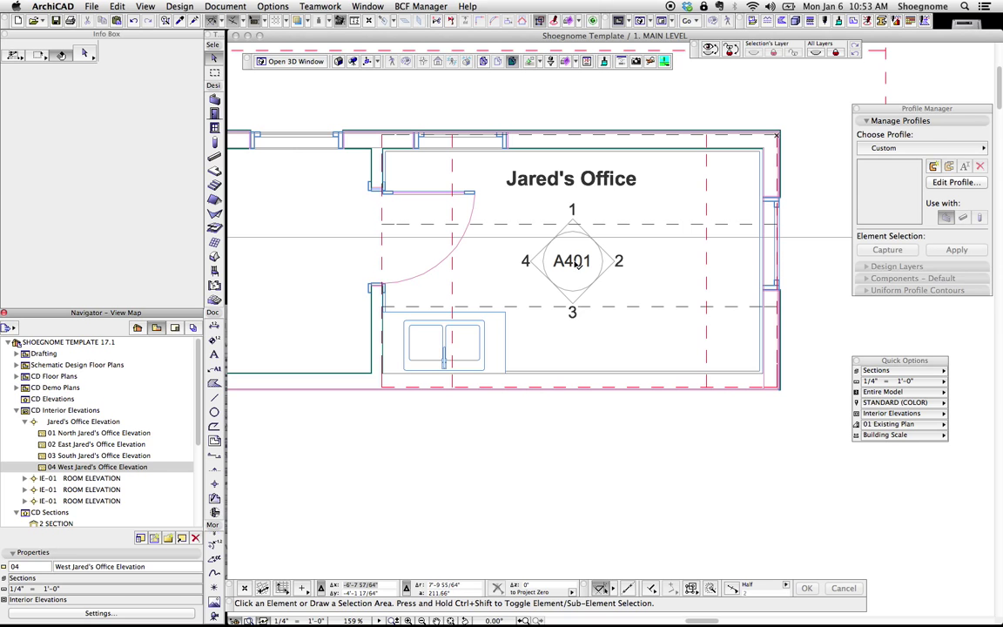
Select the A401 interior elevation group and examine the Orientation and ZoneName autotext and the word Elevation in its Name.
{"action": "left_click", "coordinate": [603, 270]}
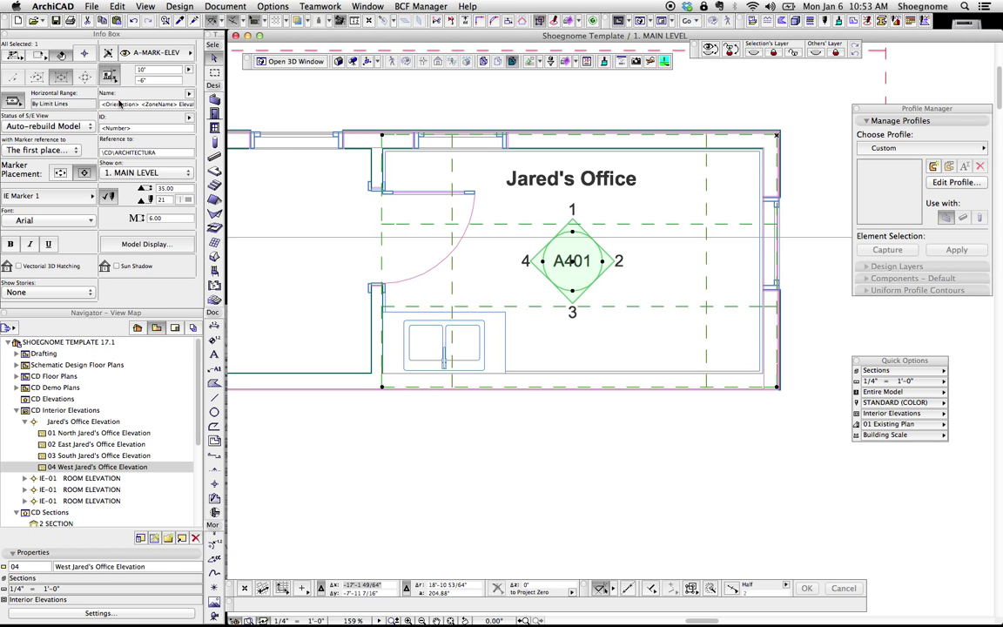
{"action": "left_click", "coordinate": [125, 104]}
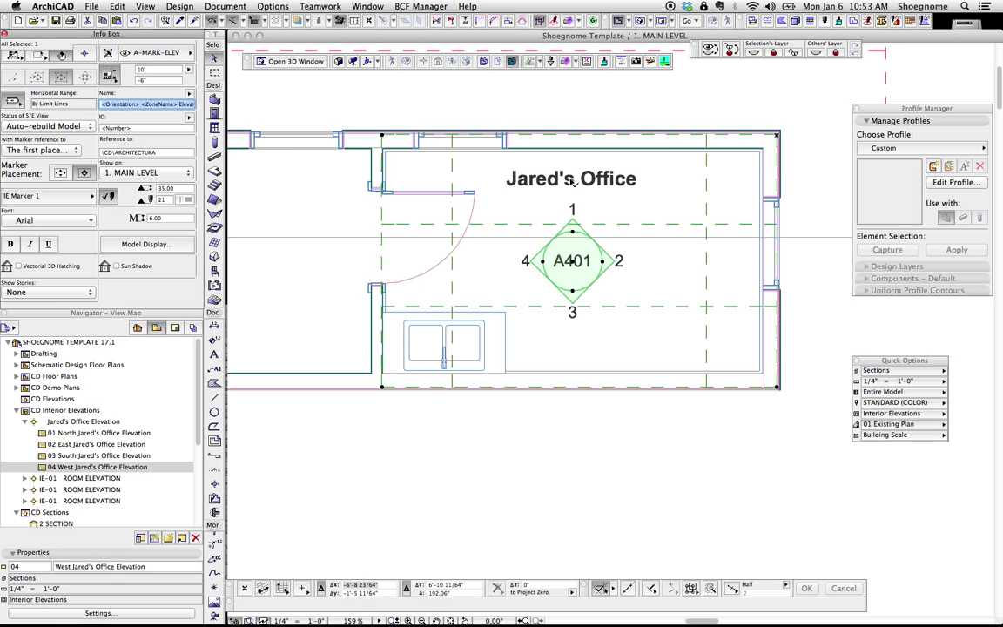
{"action": "left_click", "coordinate": [137, 104]}
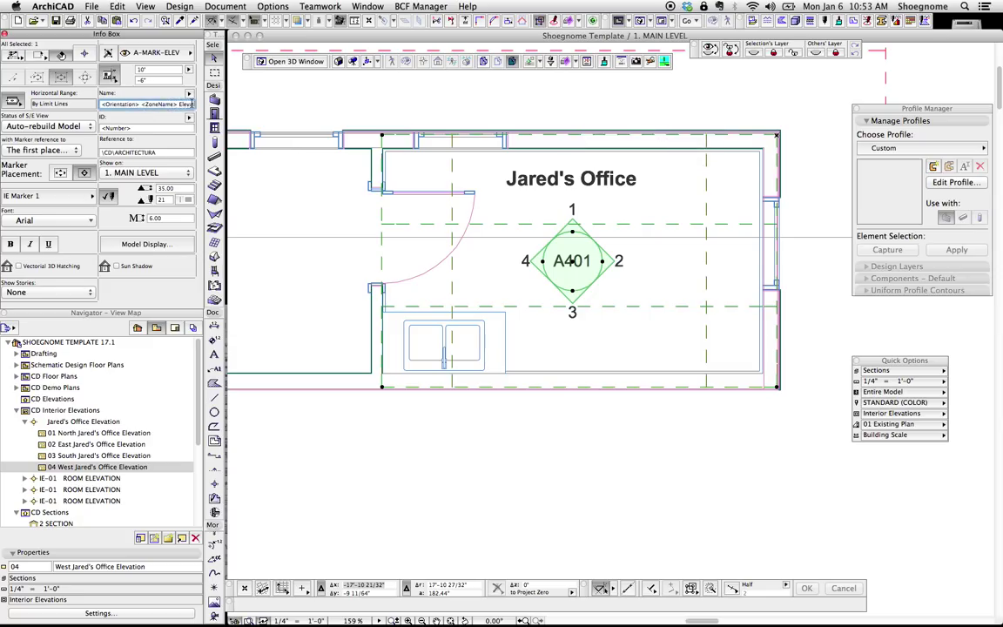
{"action": "double_click", "coordinate": [184, 104]}
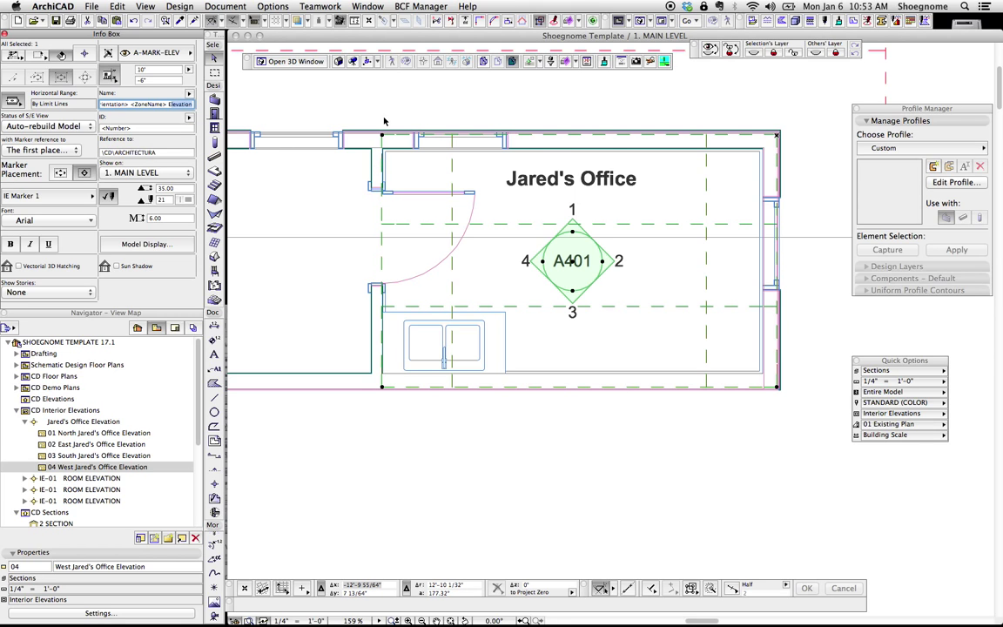
Select the west elevation's limit line and turn off Marker Range in the on-screen view options.
{"action": "left_click", "coordinate": [411, 153]}
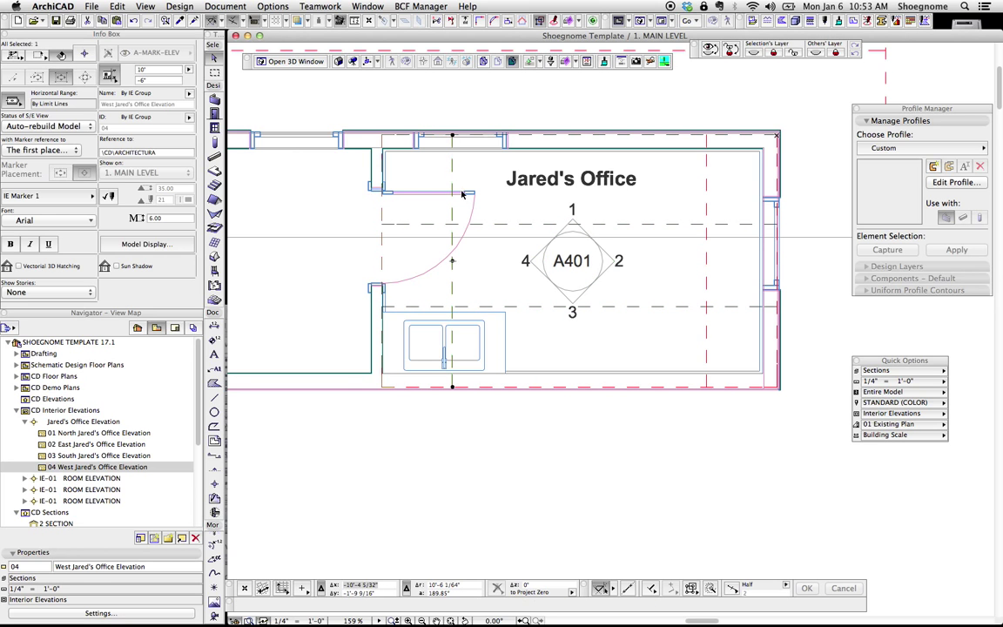
{"action": "left_click", "coordinate": [191, 6]}
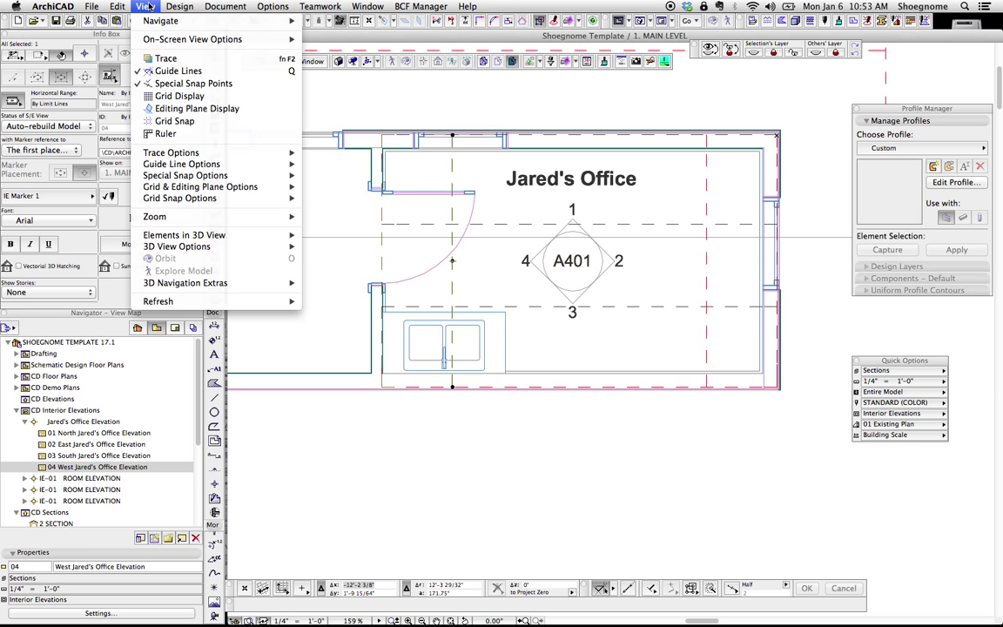
{"action": "mouse_move", "coordinate": [252, 40]}
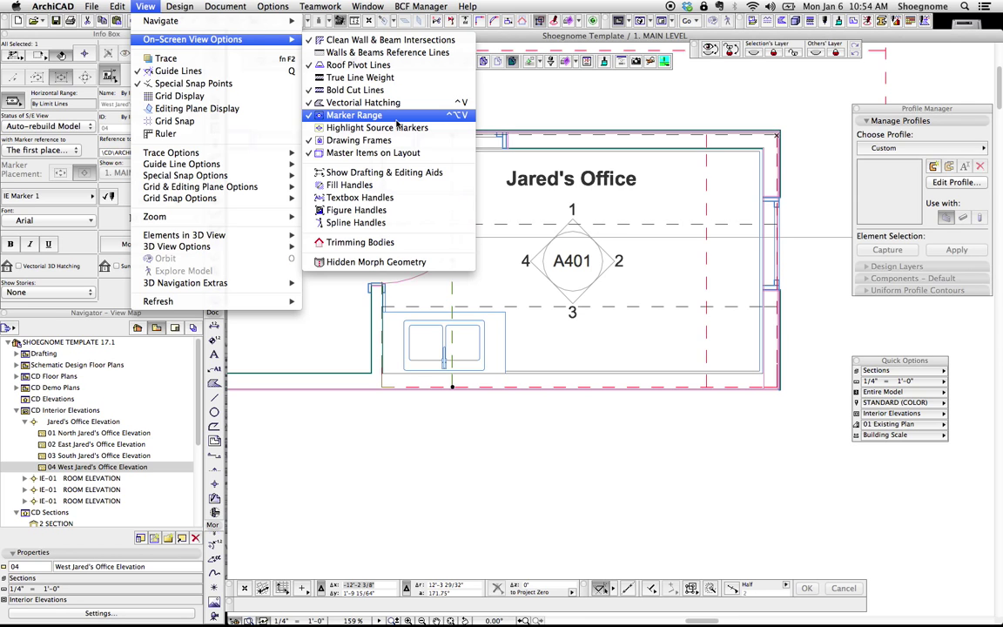
{"action": "left_click", "coordinate": [397, 116]}
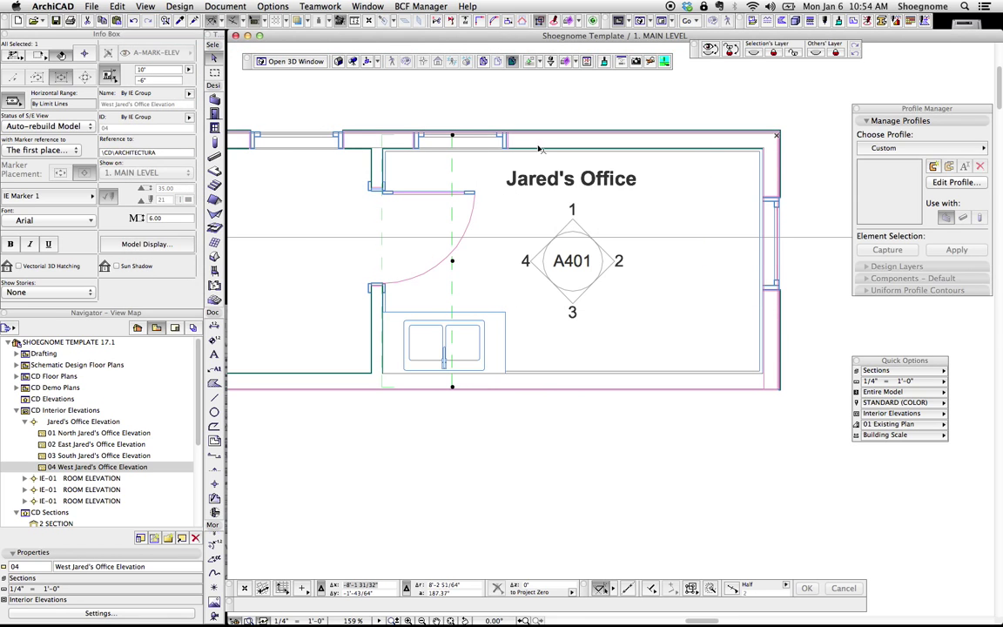
Select the A401 marker and its east, north and south elevation lines individually to examine their ranges with Marker Range off.
{"action": "left_click", "coordinate": [577, 263]}
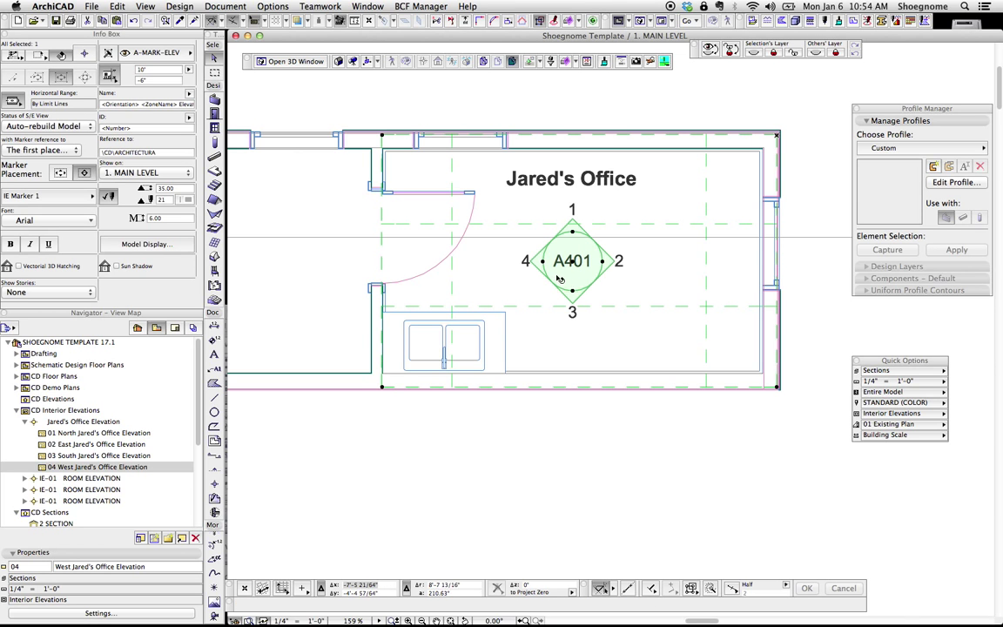
{"action": "left_click", "coordinate": [722, 260]}
{"action": "left_click", "coordinate": [705, 260]}
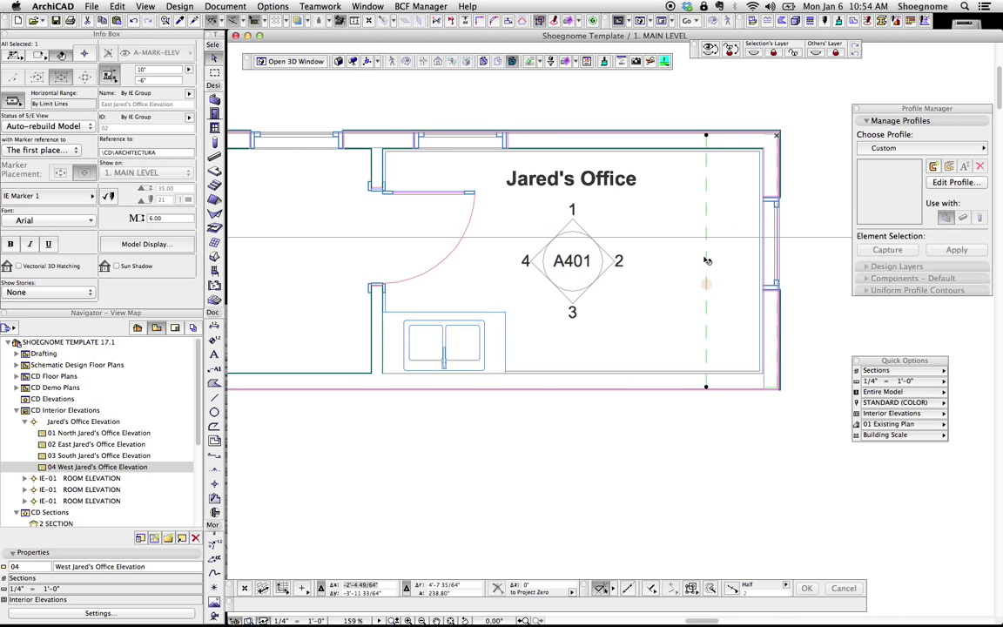
{"action": "left_click", "coordinate": [680, 207]}
{"action": "left_click", "coordinate": [653, 212]}
{"action": "left_click", "coordinate": [574, 259]}
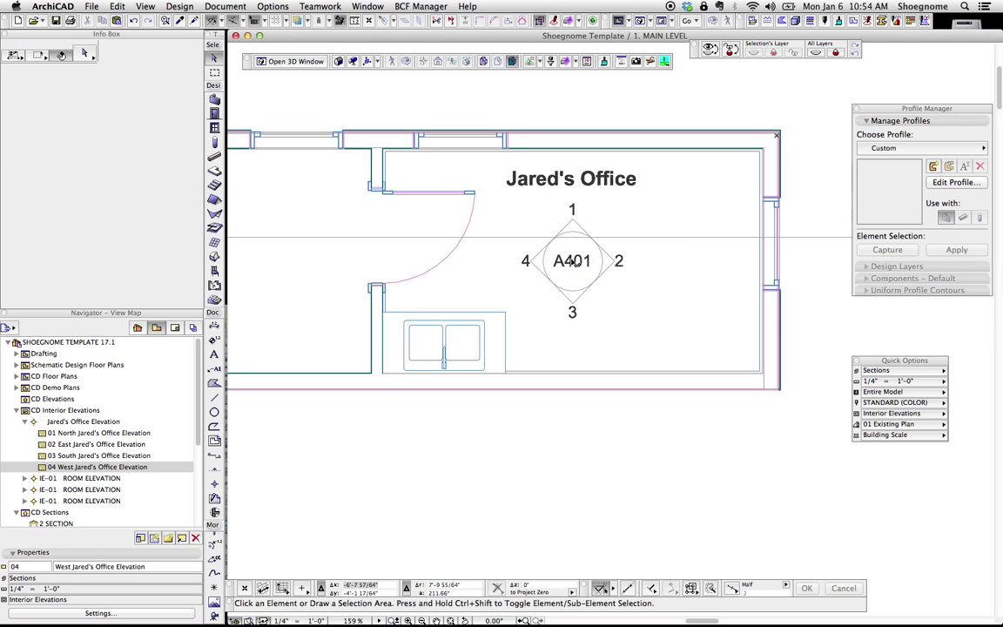
{"action": "left_click", "coordinate": [676, 227]}
{"action": "left_click", "coordinate": [687, 237]}
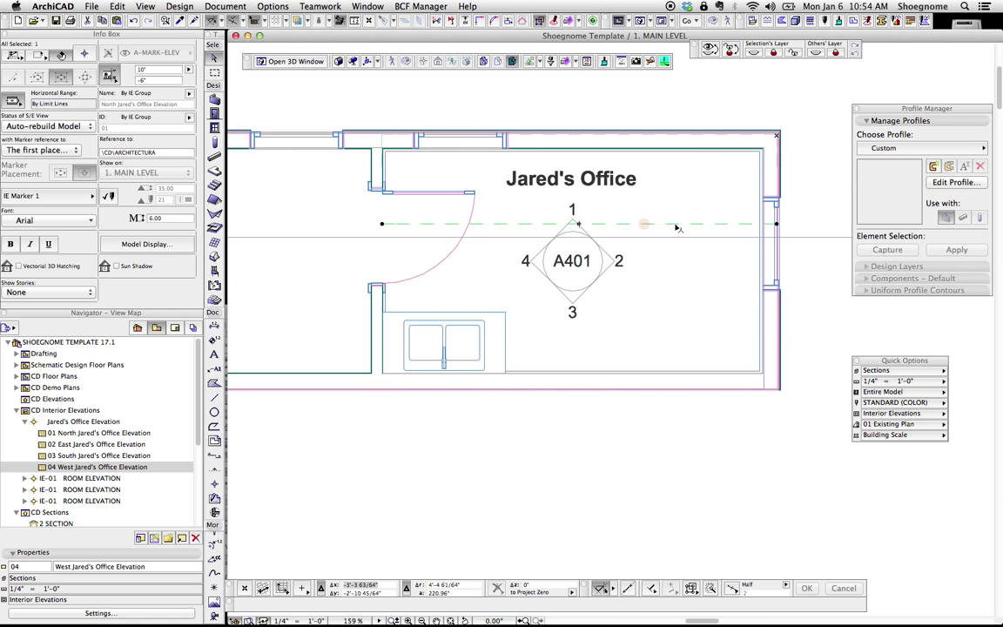
{"action": "left_click", "coordinate": [711, 253]}
{"action": "key", "text": "Escape"}
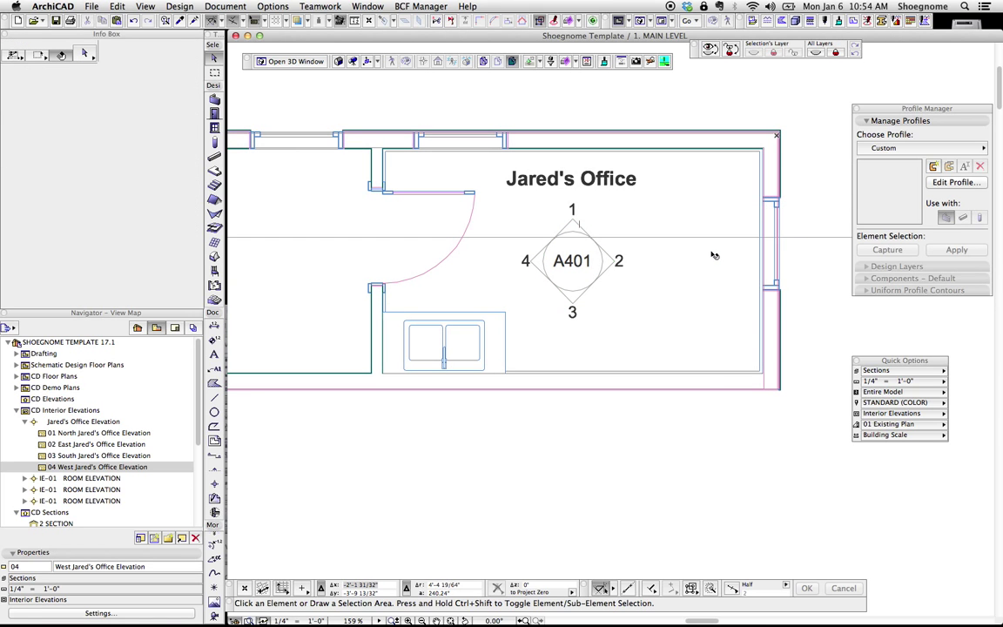
{"action": "left_click", "coordinate": [708, 256]}
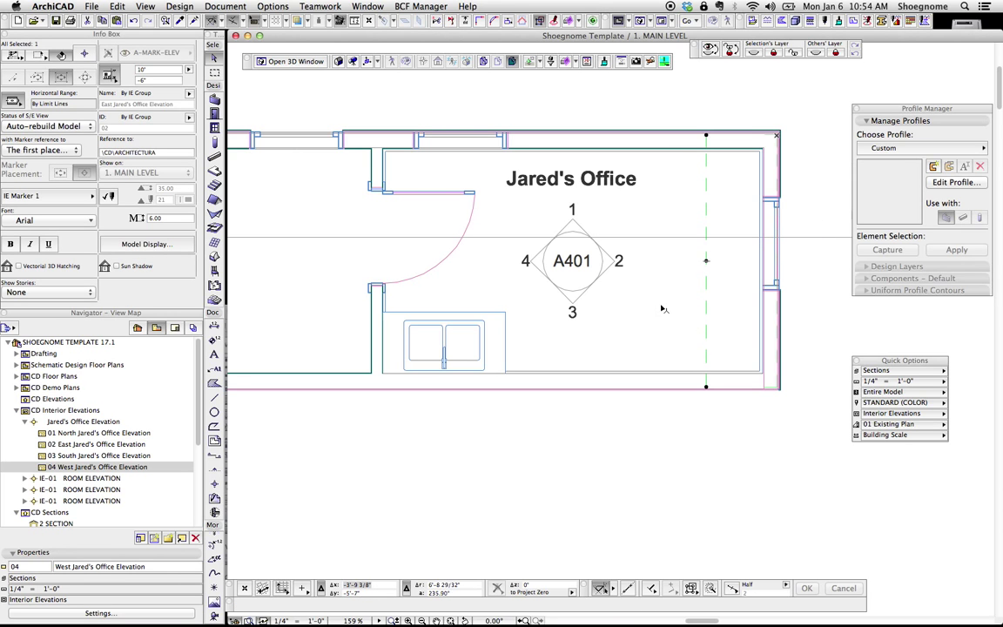
{"action": "left_click", "coordinate": [575, 306]}
Turn Marker Range back on in the on-screen view options and clear the elevation selection.
{"action": "left_click", "coordinate": [180, 6]}
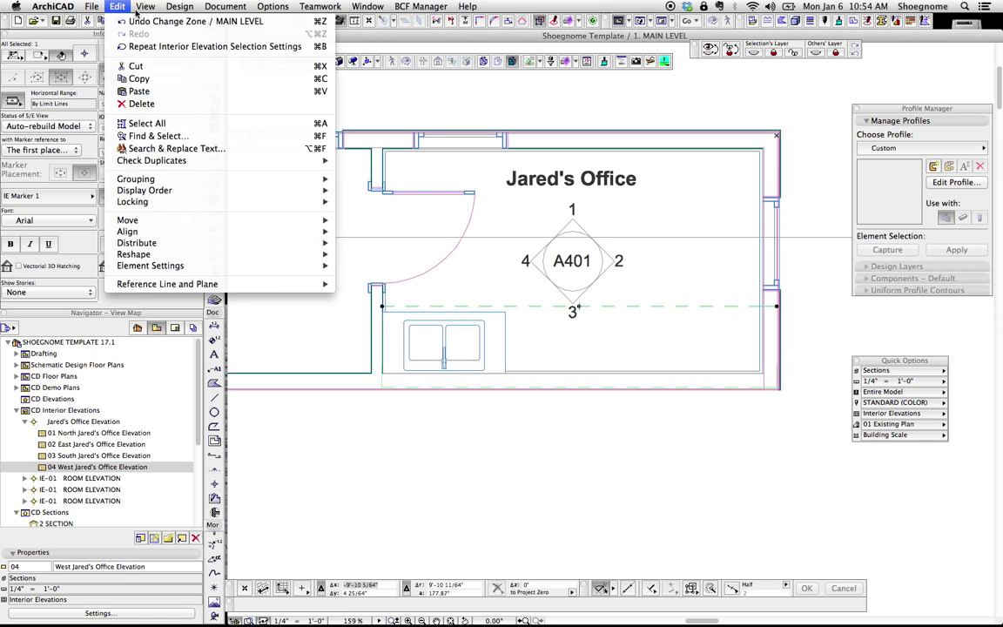
{"action": "mouse_move", "coordinate": [145, 6]}
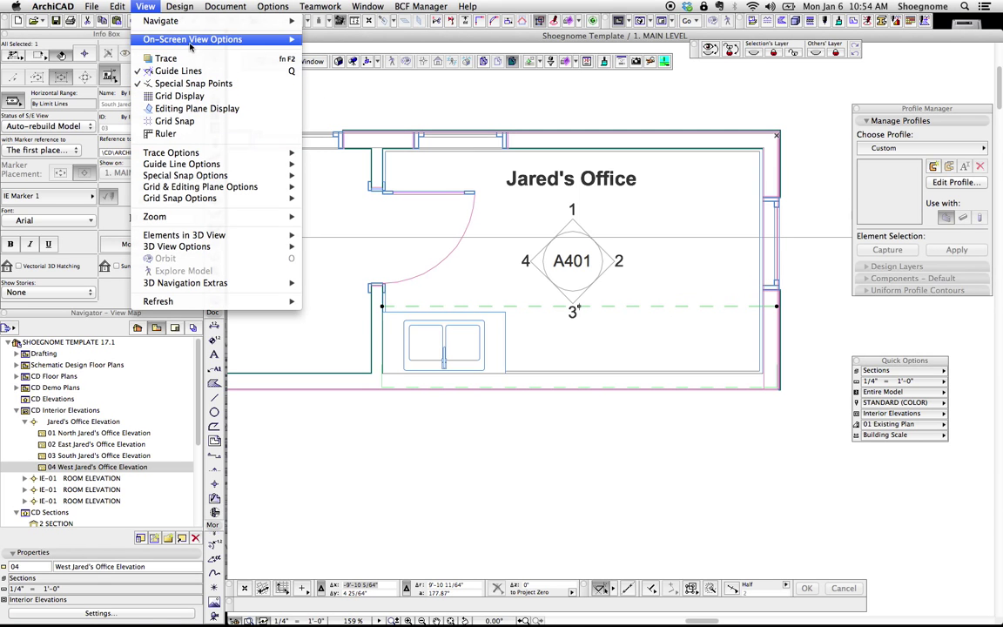
{"action": "mouse_move", "coordinate": [180, 39]}
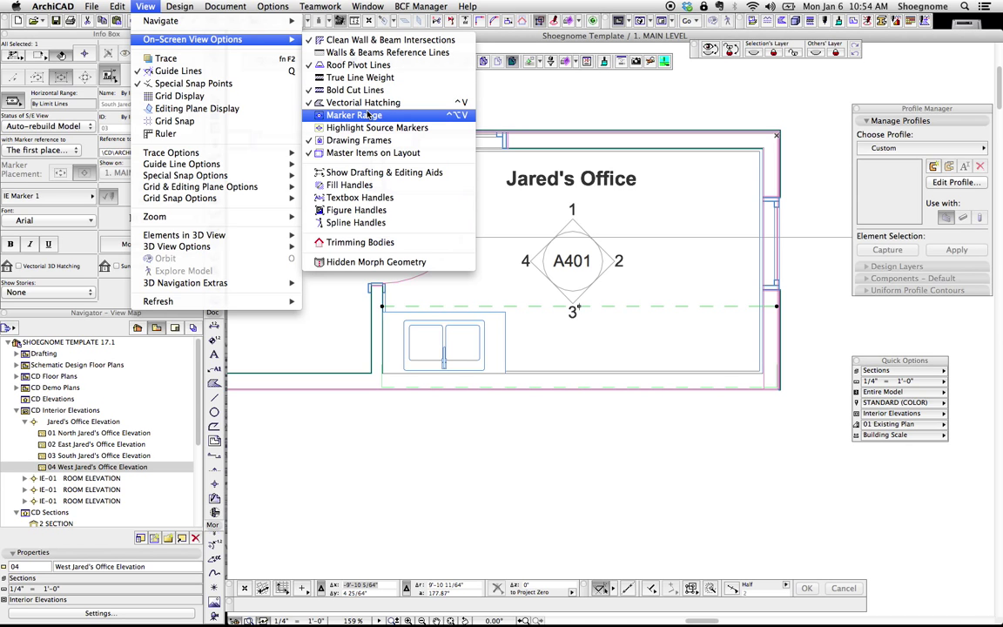
{"action": "left_click", "coordinate": [372, 117]}
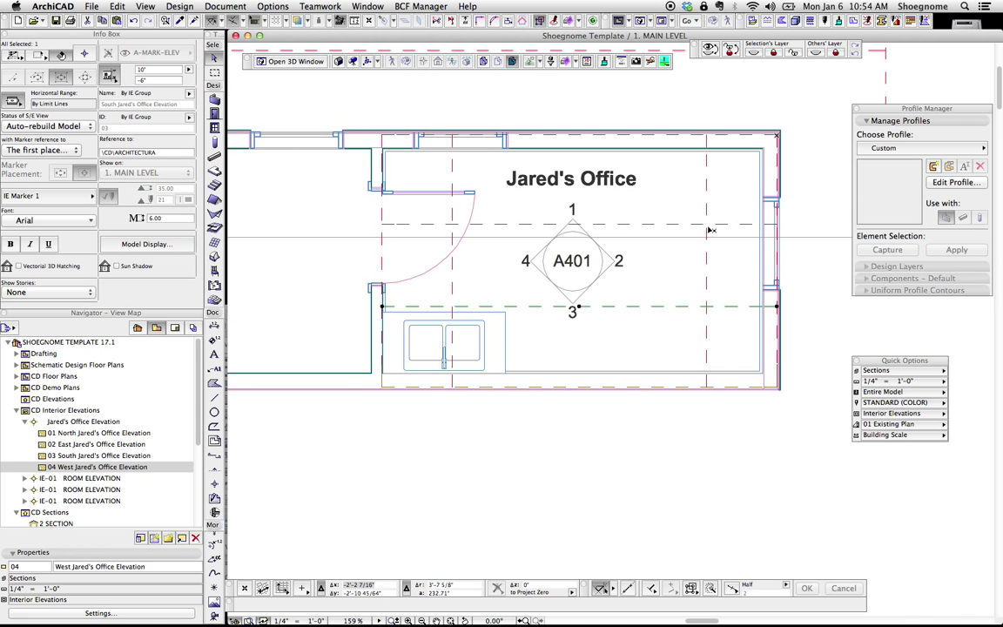
{"action": "left_click", "coordinate": [712, 190]}
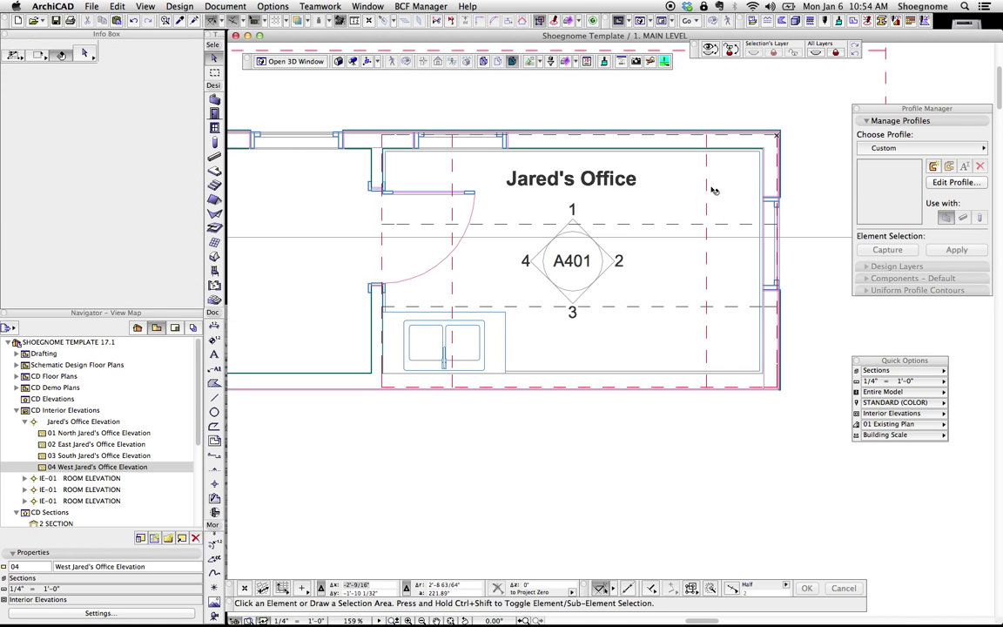
Open the Work Environment preferences and find the On-Screen Options for marker elements' line type and pen.
{"action": "left_click", "coordinate": [335, 6]}
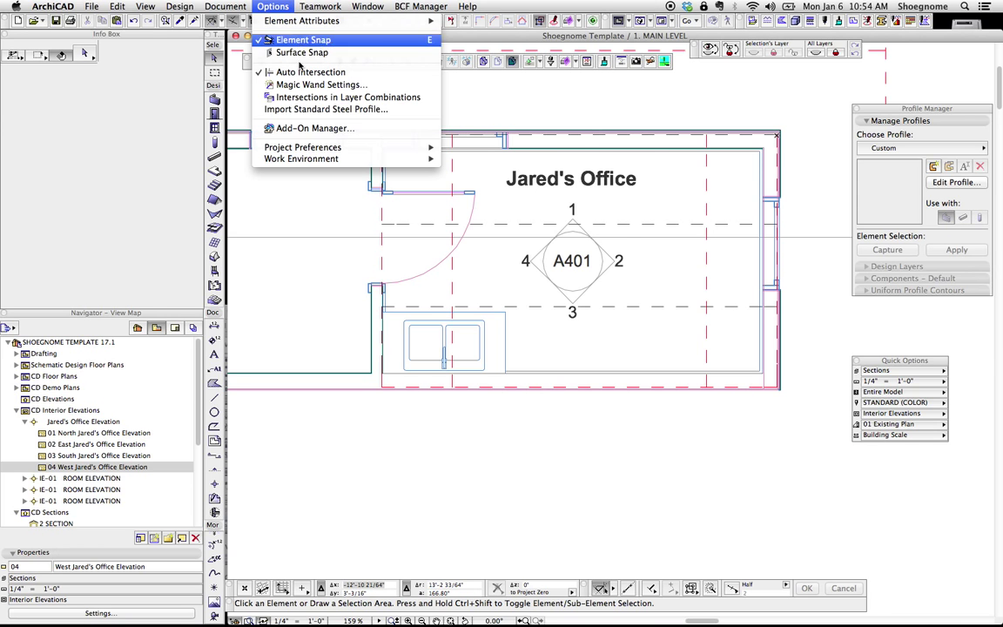
{"action": "mouse_move", "coordinate": [340, 158]}
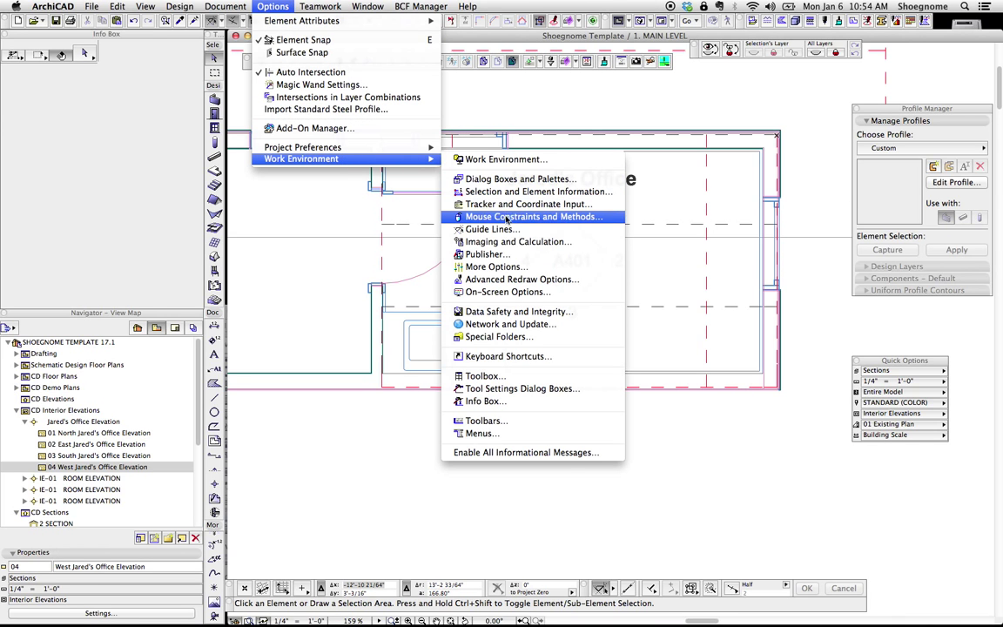
{"action": "left_click", "coordinate": [519, 267]}
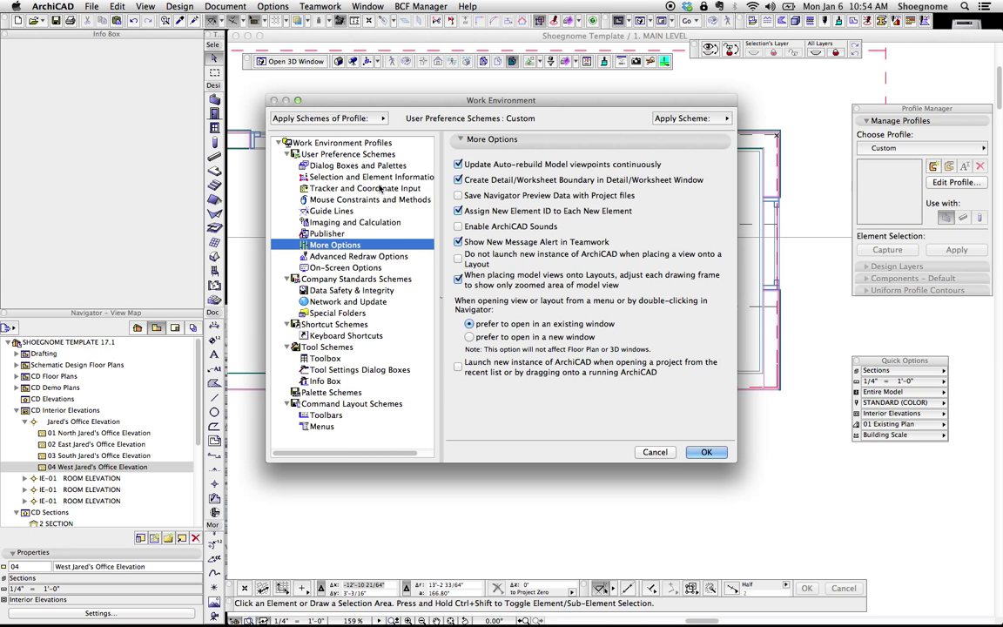
{"action": "left_click", "coordinate": [348, 257]}
{"action": "left_click", "coordinate": [346, 267]}
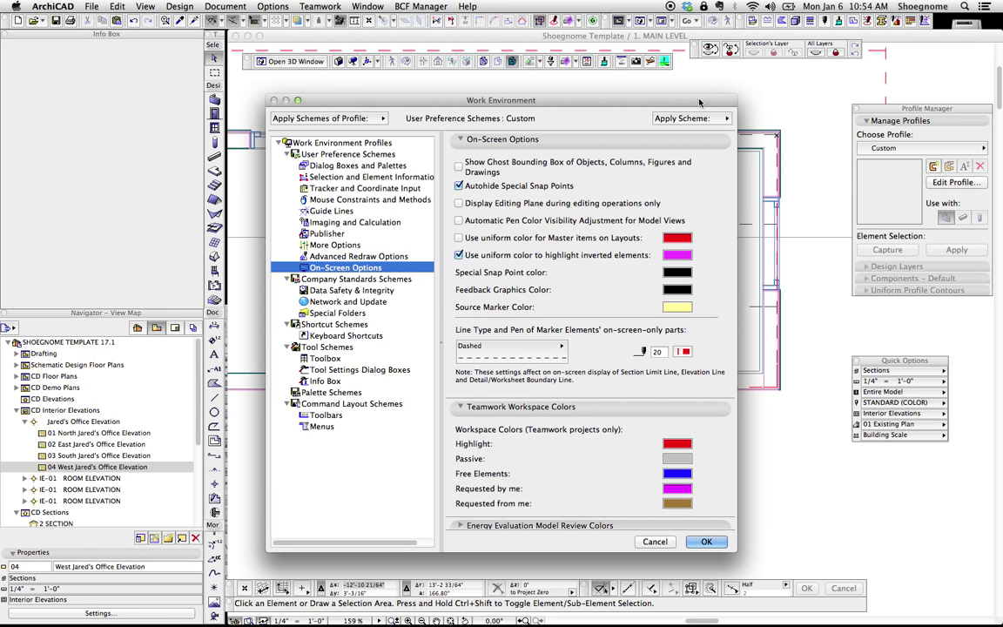
Review the line type and pen choices for marker elements' on-screen-only parts, pick the red pen 20, and cancel the preferences.
{"action": "left_click_drag", "start_coordinate": [620, 97], "coordinate": [519, 96]}
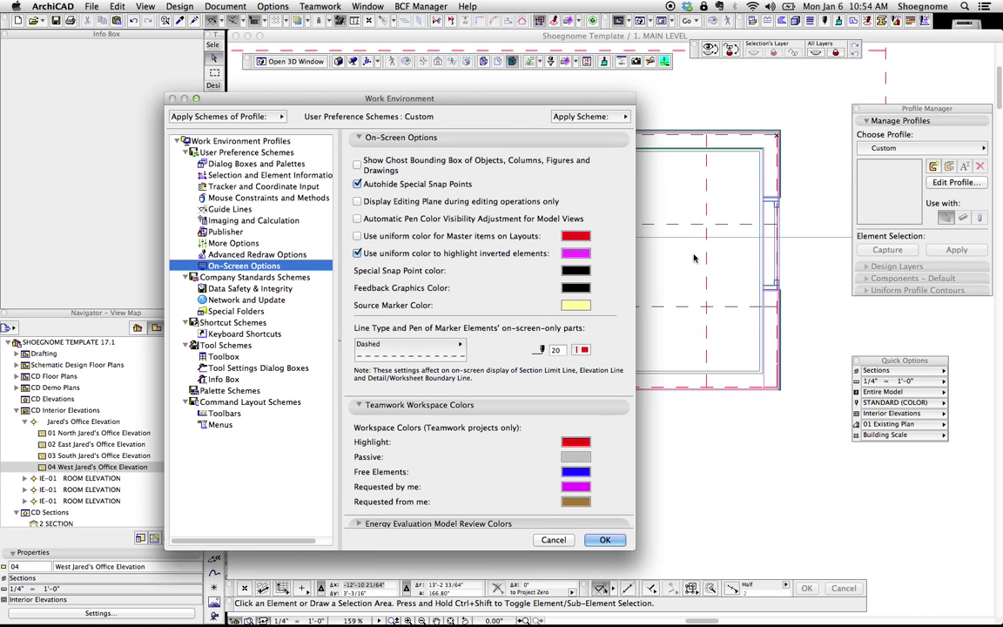
{"action": "left_click", "coordinate": [451, 355]}
{"action": "left_click", "coordinate": [452, 355]}
{"action": "left_click", "coordinate": [580, 349]}
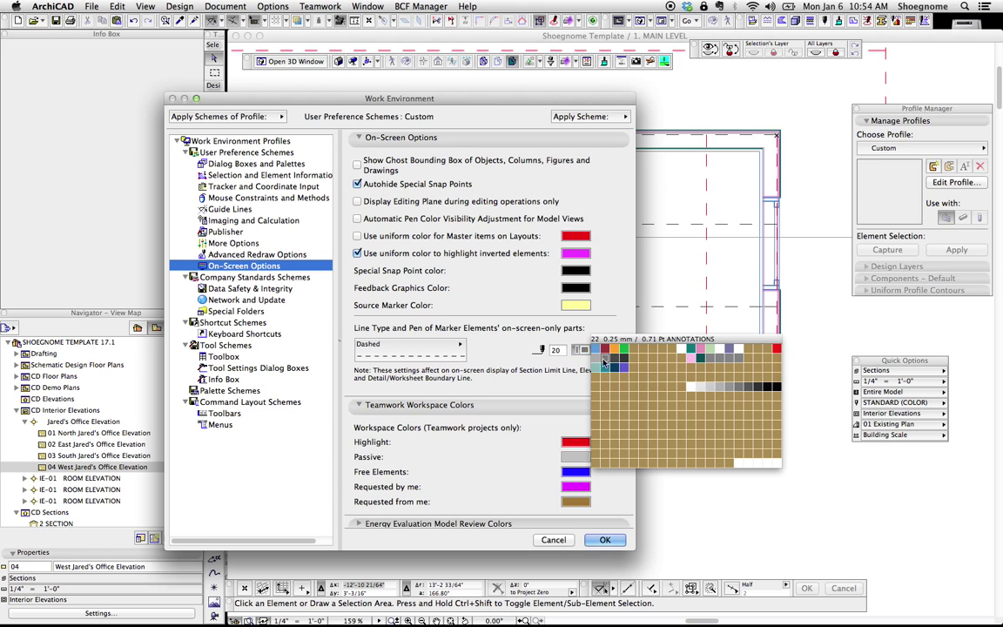
{"action": "left_click", "coordinate": [778, 350]}
{"action": "left_click", "coordinate": [567, 539]}
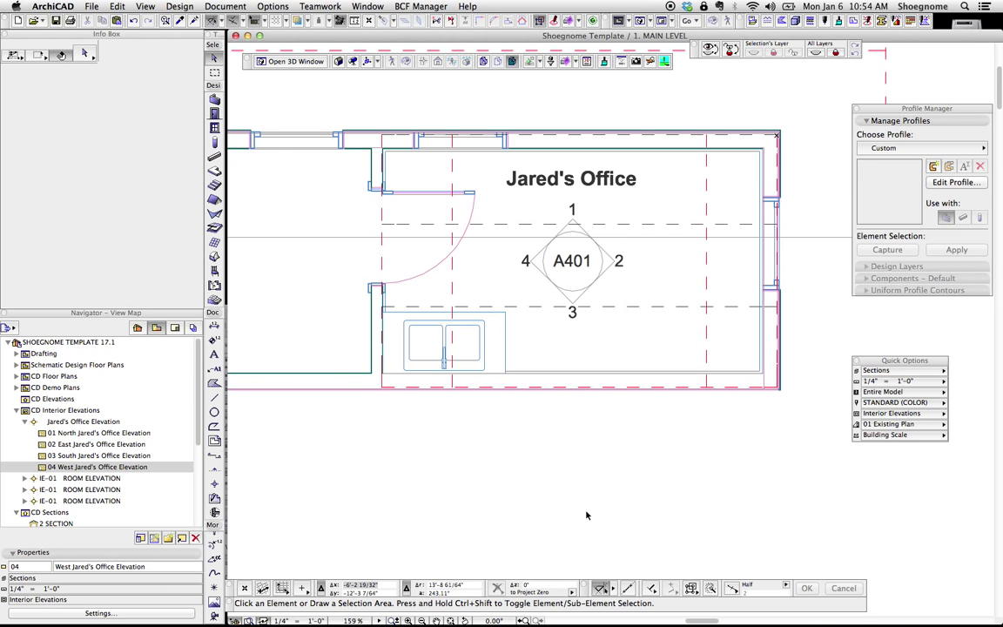